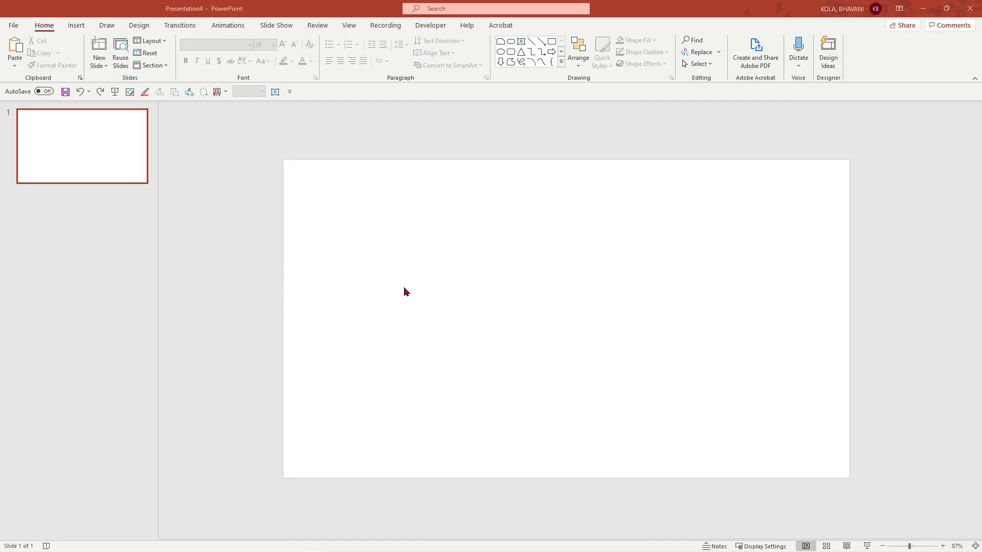
Search online pictures for 'wood background' as the background picture fill and pick the grey planks photo
{"action": "right_click", "coordinate": [428, 250]}
{"action": "left_click", "coordinate": [487, 349]}
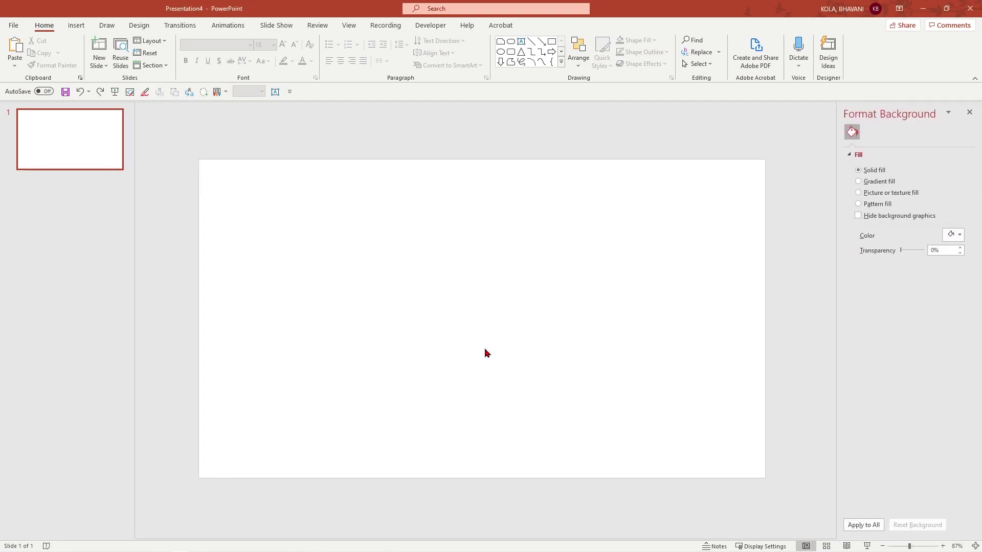
{"action": "left_click", "coordinate": [883, 192]}
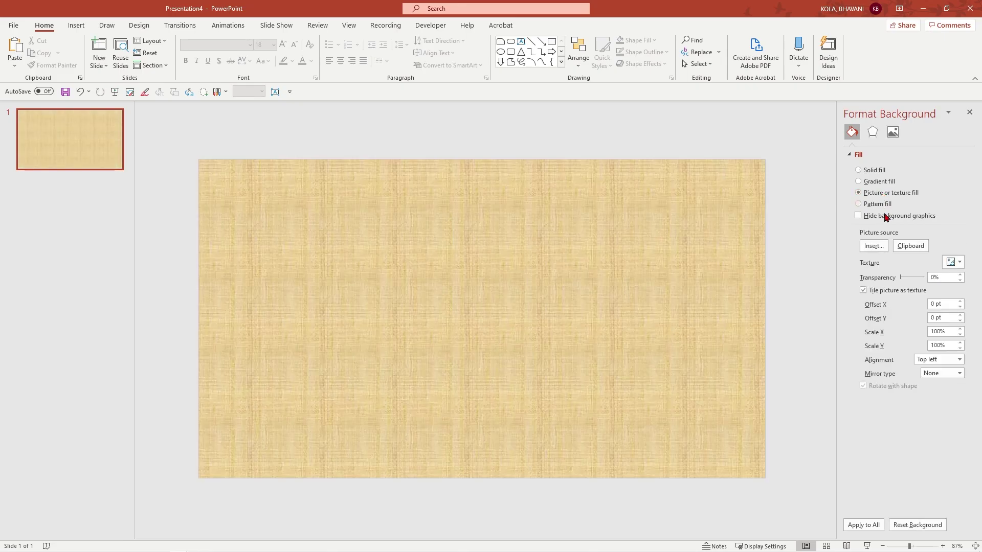
{"action": "left_click", "coordinate": [872, 246]}
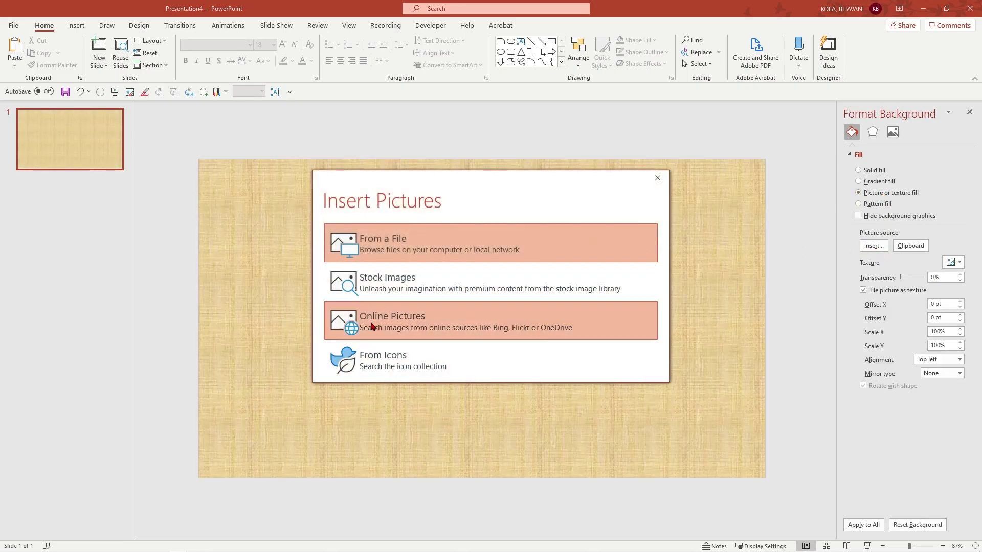
{"action": "left_click", "coordinate": [372, 327]}
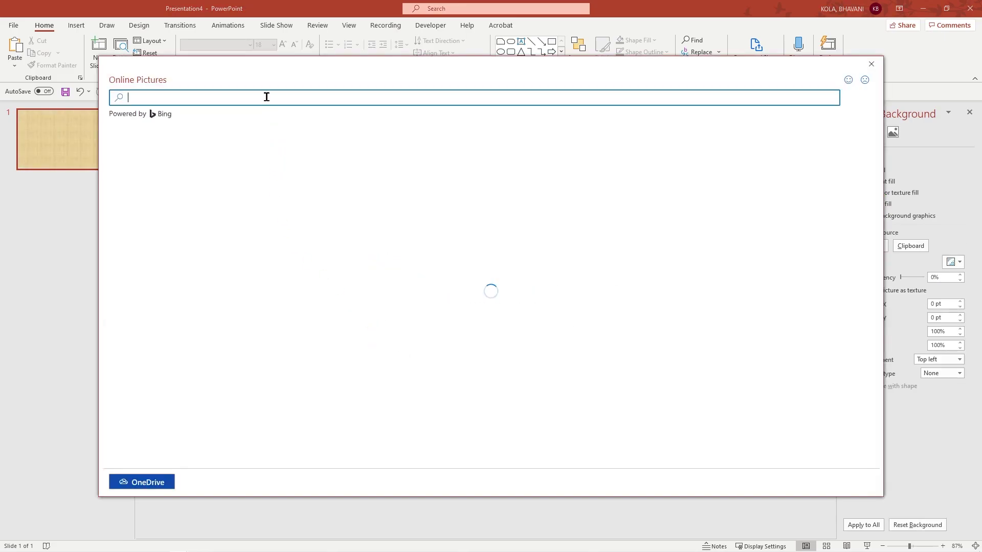
{"action": "type", "text": "w"}
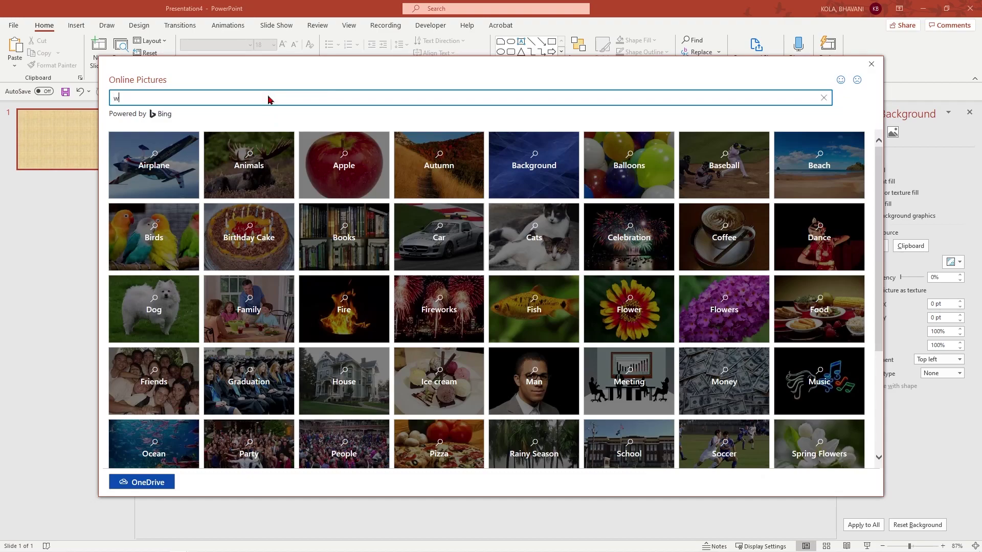
{"action": "type", "text": "ood background"}
{"action": "key", "text": "Return"}
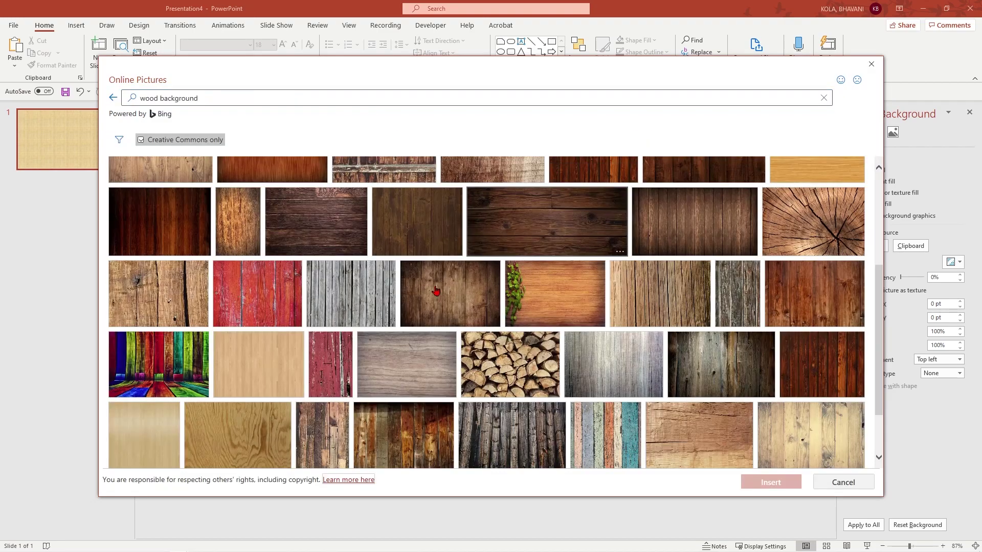
{"action": "left_click", "coordinate": [359, 301]}
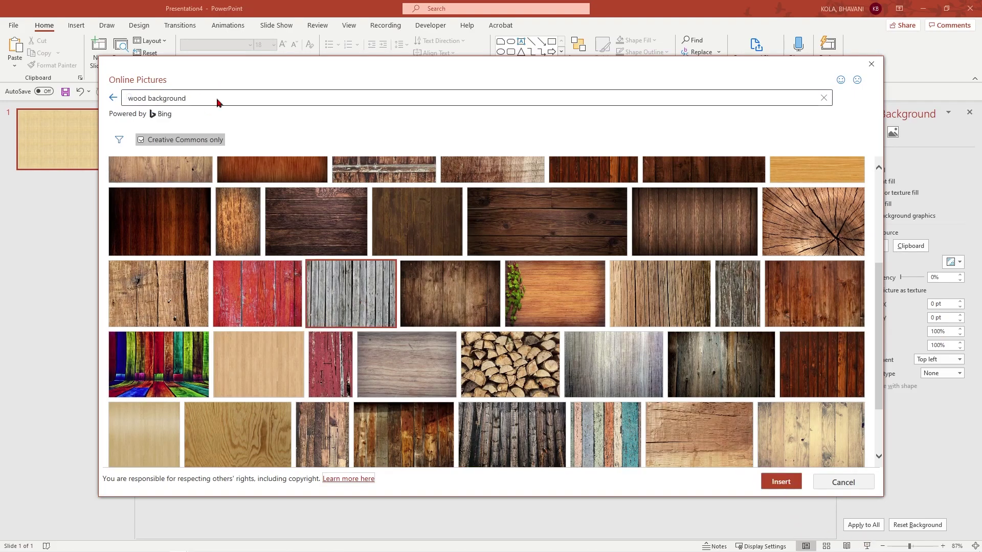
Search 'flowerbackground' instead and apply the cream flower-corner image as the background
{"action": "left_click_drag", "start_coordinate": [215, 97], "coordinate": [102, 104]}
{"action": "type", "text": "flowerbackground"}
{"action": "key", "text": "Return"}
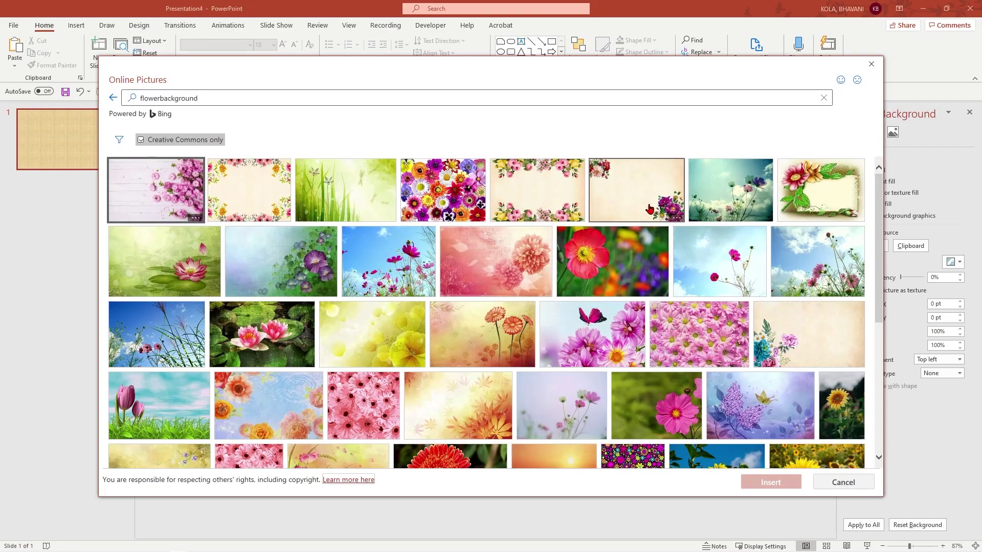
{"action": "left_click", "coordinate": [614, 194]}
{"action": "left_click", "coordinate": [779, 483]}
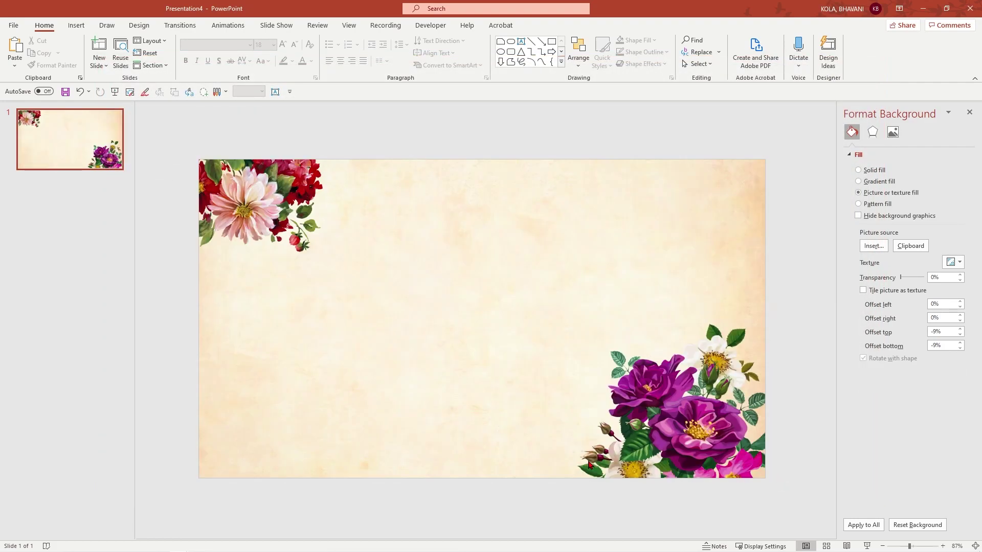
Reopen Online Pictures to change the background picture, and set Offset top to 0%
{"action": "left_click", "coordinate": [871, 246]}
{"action": "left_click", "coordinate": [400, 320]}
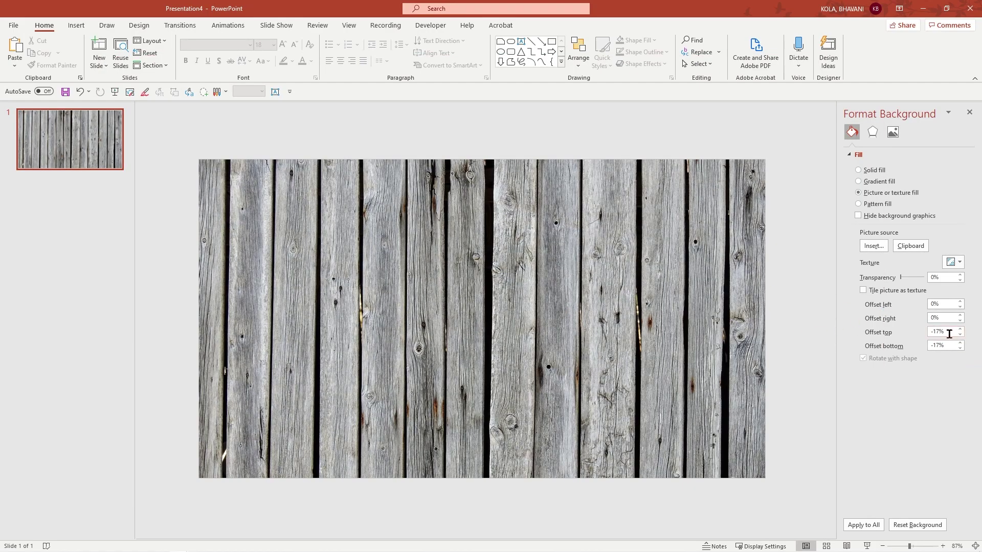
{"action": "left_click_drag", "start_coordinate": [947, 331], "coordinate": [931, 347]}
{"action": "type", "text": "0"}
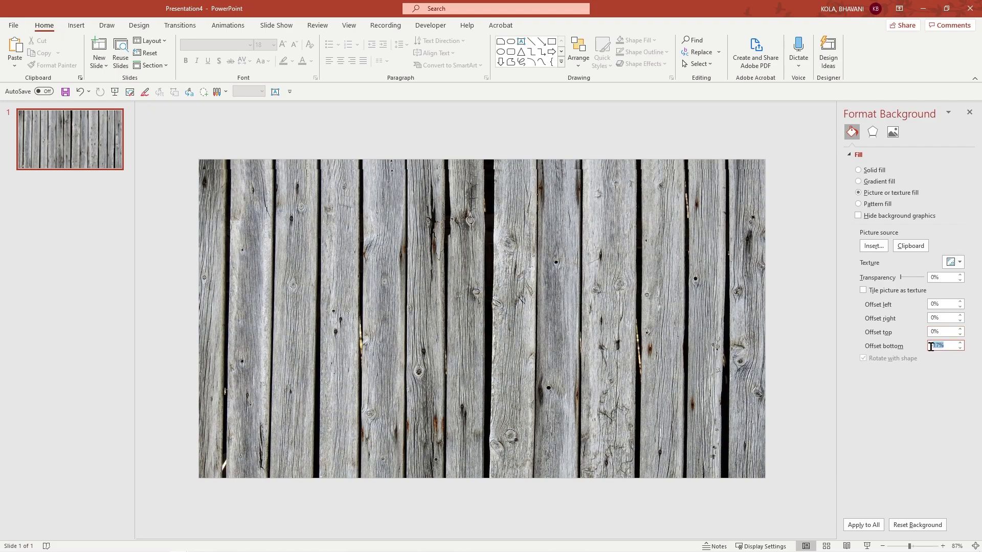
{"action": "type", "text": "0"}
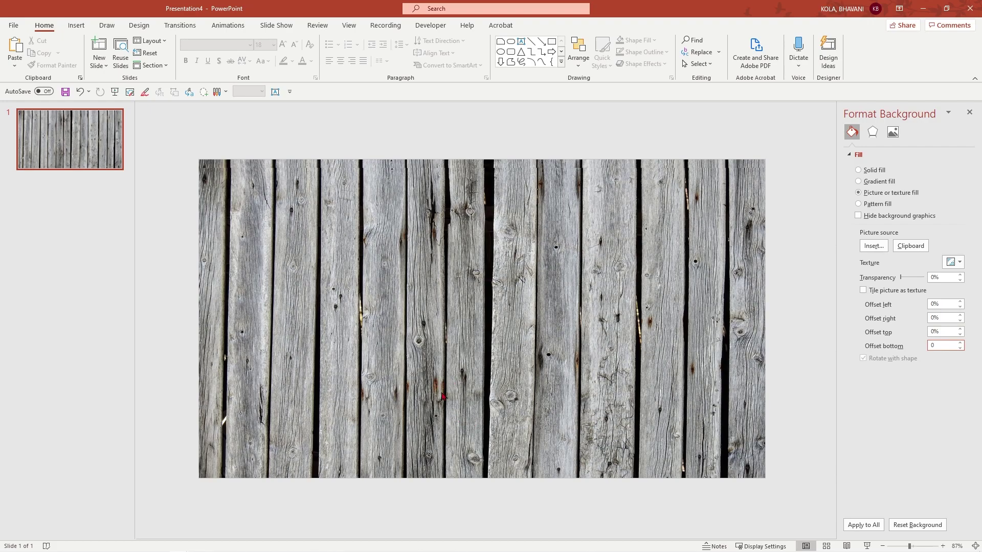
Draw a large rounded rectangle across the slide, centre it, and reduce its corner roundness
{"action": "left_click", "coordinate": [77, 25]}
{"action": "left_click", "coordinate": [192, 53]}
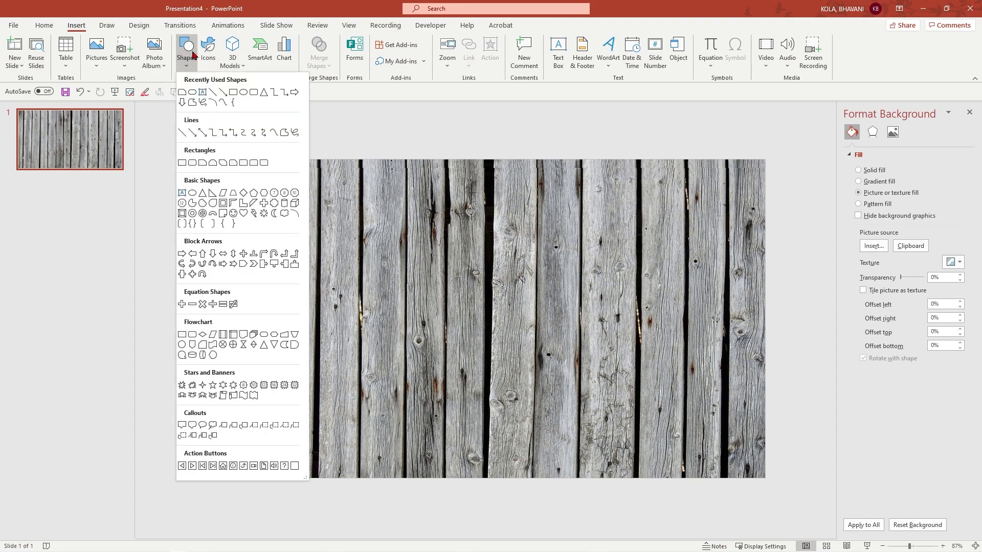
{"action": "left_click", "coordinate": [192, 163]}
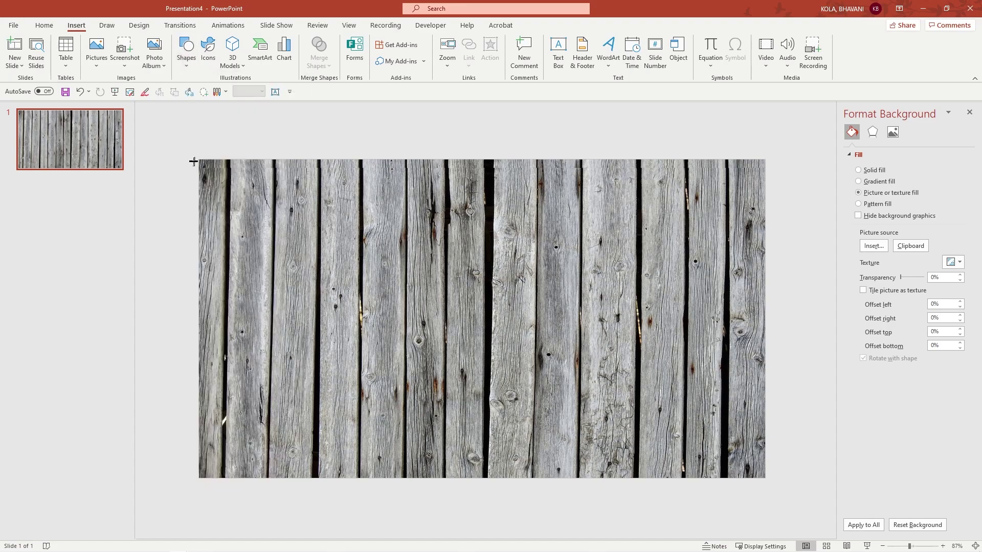
{"action": "left_click_drag", "start_coordinate": [258, 191], "coordinate": [673, 474]}
{"action": "left_click_drag", "start_coordinate": [474, 344], "coordinate": [479, 333]}
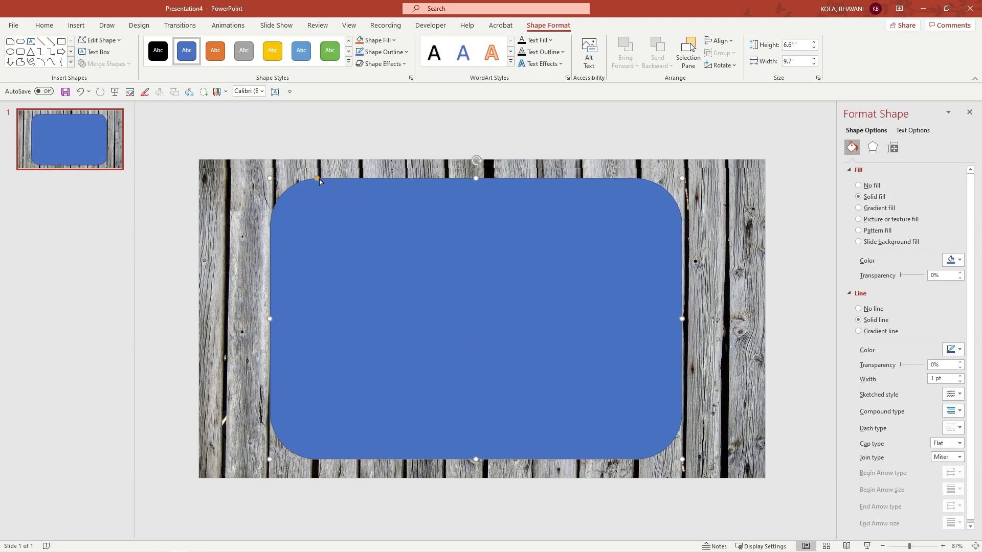
{"action": "left_click_drag", "start_coordinate": [318, 179], "coordinate": [290, 170]}
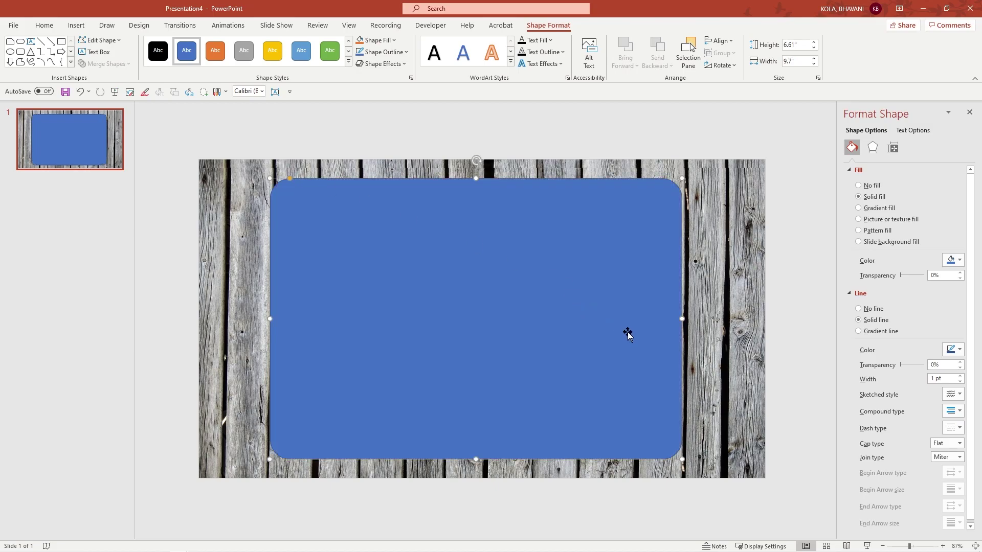
Give the rectangle no outline and a light blue fill, then duplicate it
{"action": "left_click", "coordinate": [857, 310]}
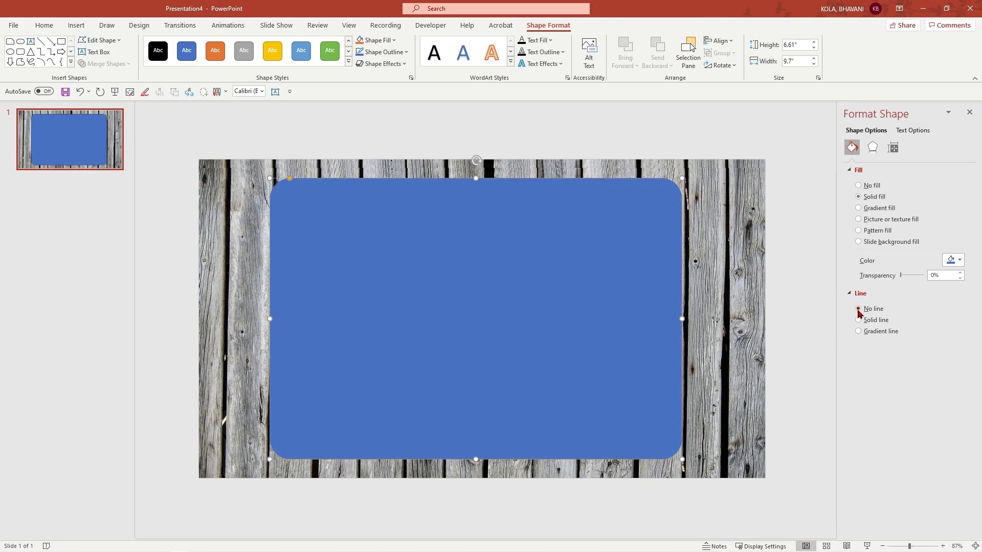
{"action": "left_click", "coordinate": [961, 262]}
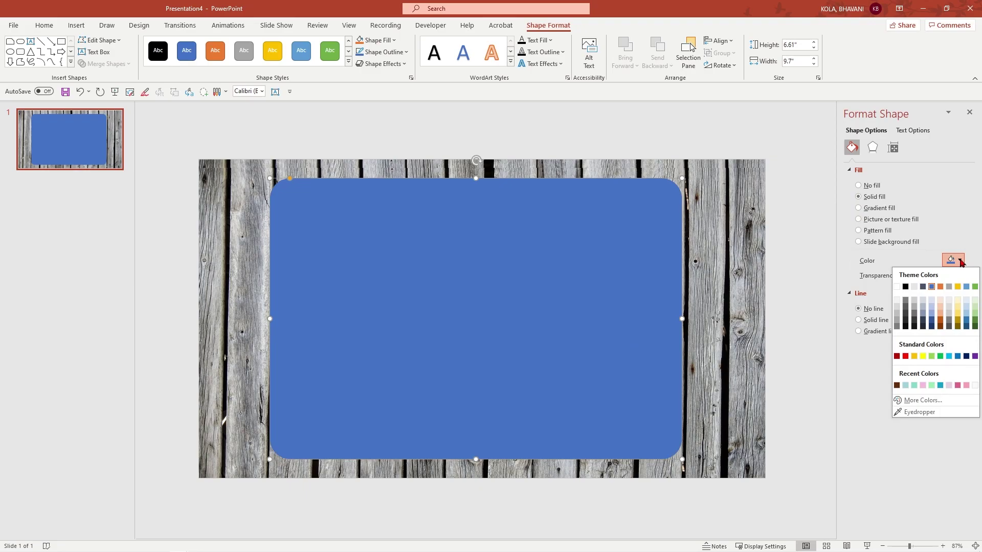
{"action": "left_click", "coordinate": [905, 387]}
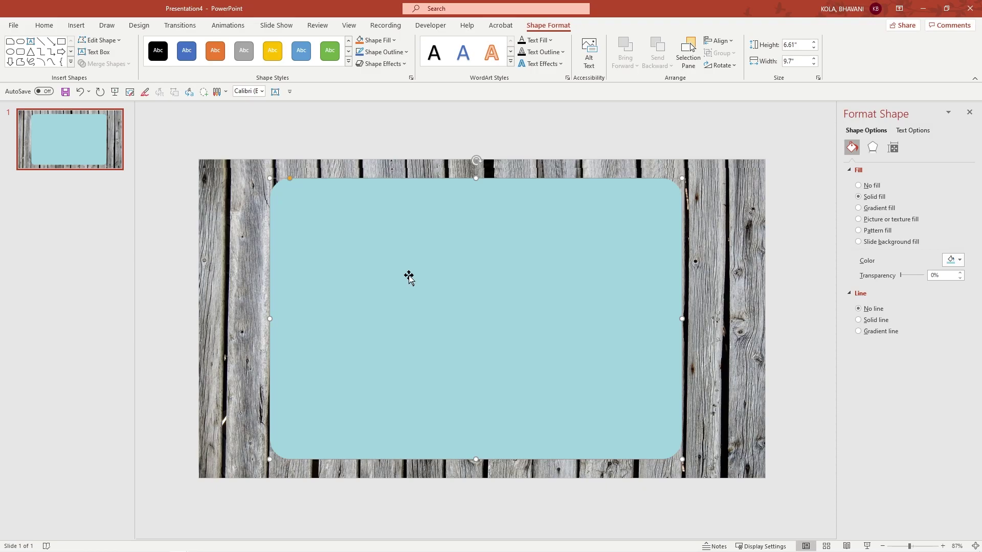
{"action": "key", "text": "ctrl+d"}
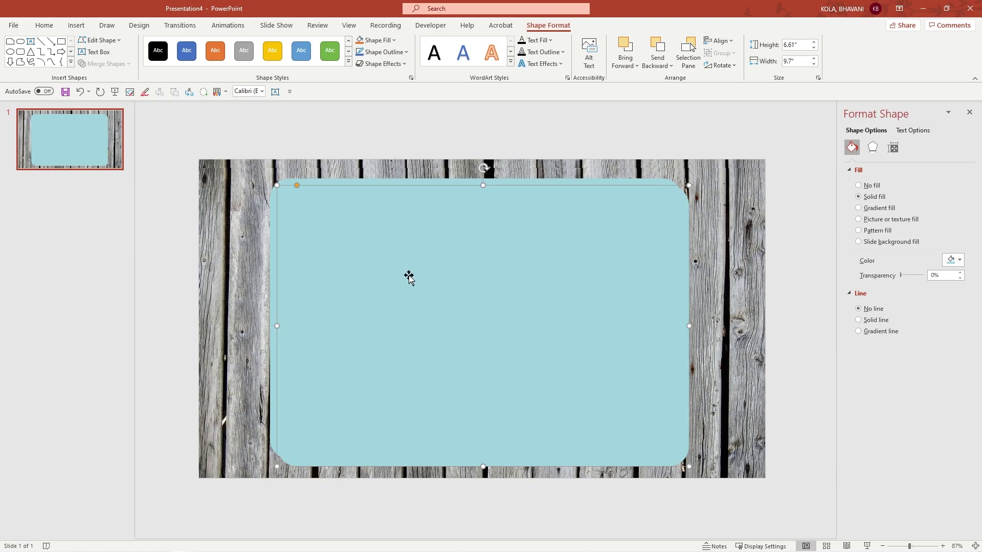
Make the copy a no-fill shape with a white 2.25 pt dashed outline, inset slightly
{"action": "left_click", "coordinate": [858, 186]}
{"action": "left_click", "coordinate": [858, 285]}
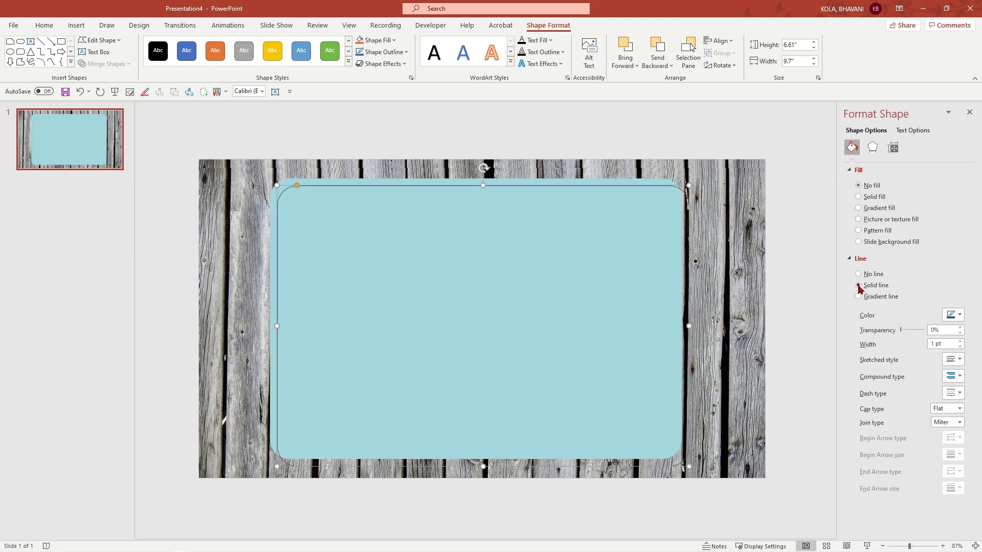
{"action": "left_click", "coordinate": [955, 316]}
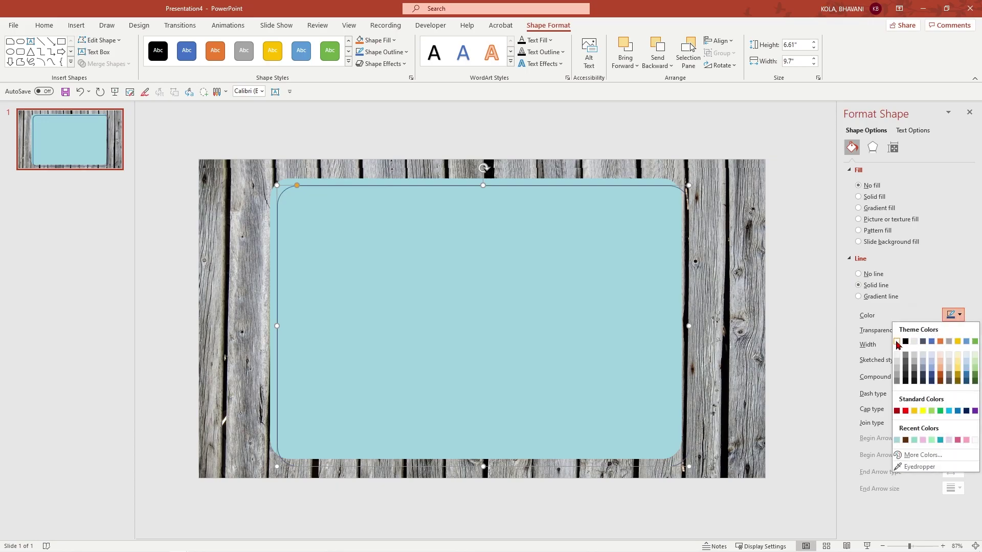
{"action": "left_click", "coordinate": [897, 341]}
{"action": "left_click", "coordinate": [960, 341]}
{"action": "left_click", "coordinate": [960, 341]}
{"action": "left_click", "coordinate": [960, 341]}
{"action": "left_click", "coordinate": [960, 341]}
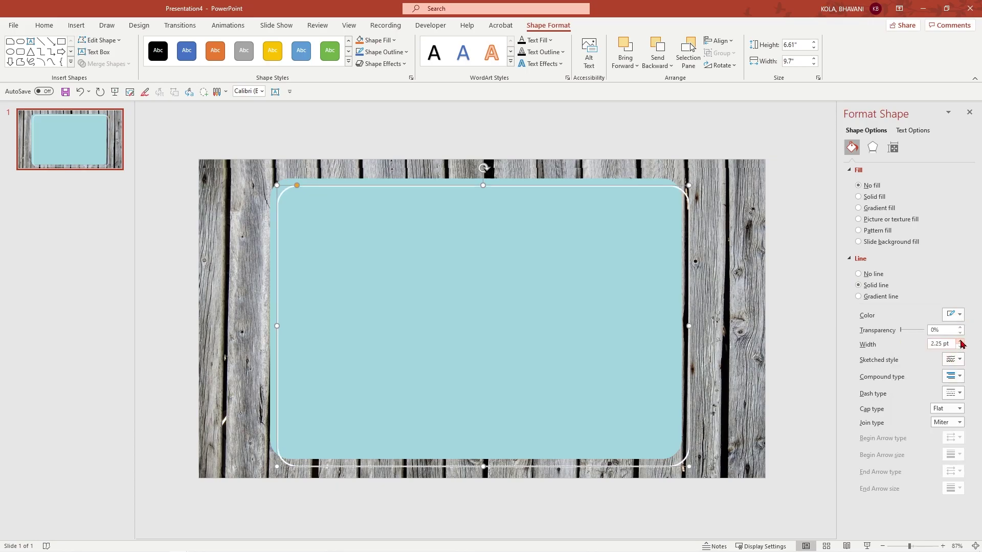
{"action": "left_click", "coordinate": [960, 392]}
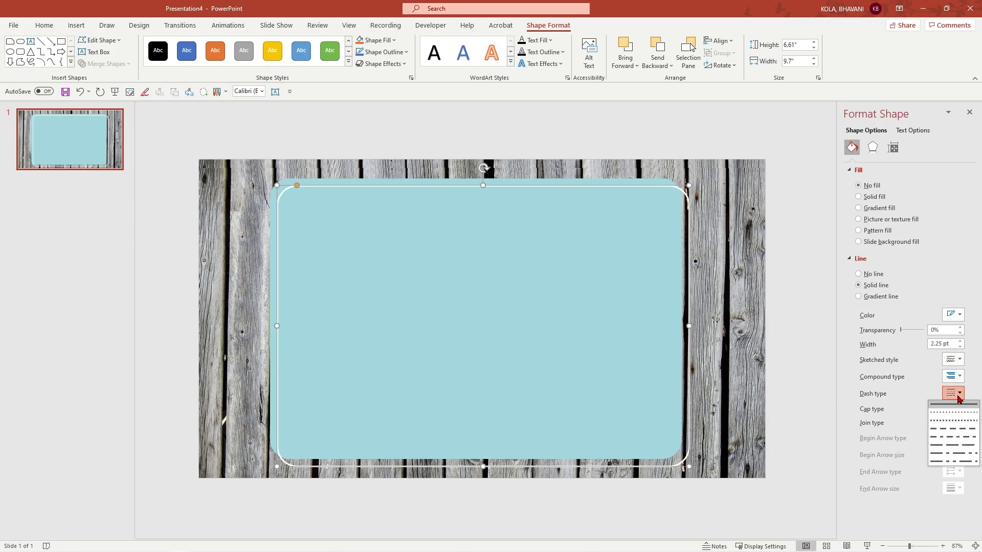
{"action": "left_click", "coordinate": [955, 421]}
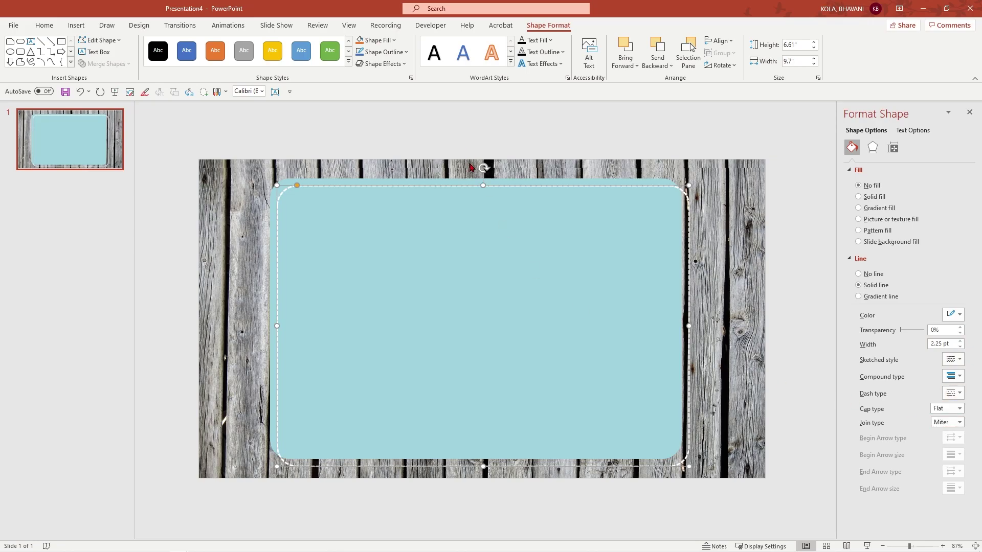
{"action": "left_click_drag", "start_coordinate": [478, 185], "coordinate": [477, 179]}
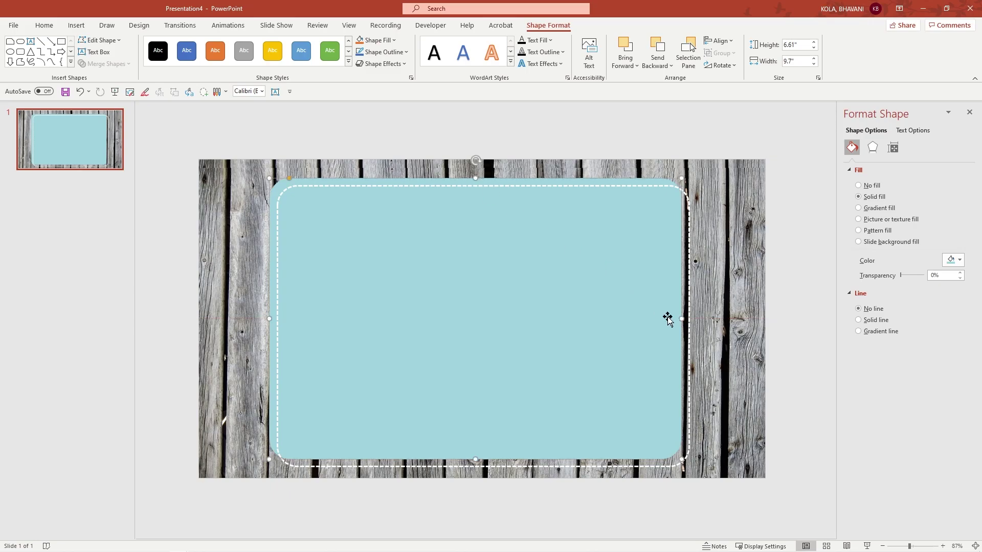
Group the dashed outline with the blue shape and enlarge the group to about 7.29" x 9.83"
{"action": "left_click", "coordinate": [480, 457], "text": "shift"}
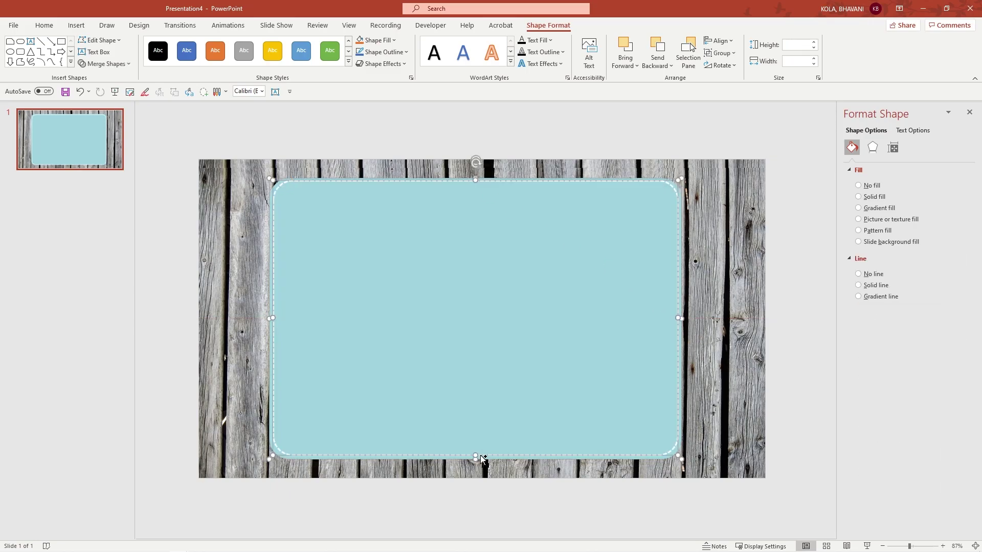
{"action": "key", "text": "ctrl+g"}
{"action": "left_click_drag", "start_coordinate": [481, 457], "coordinate": [511, 393]}
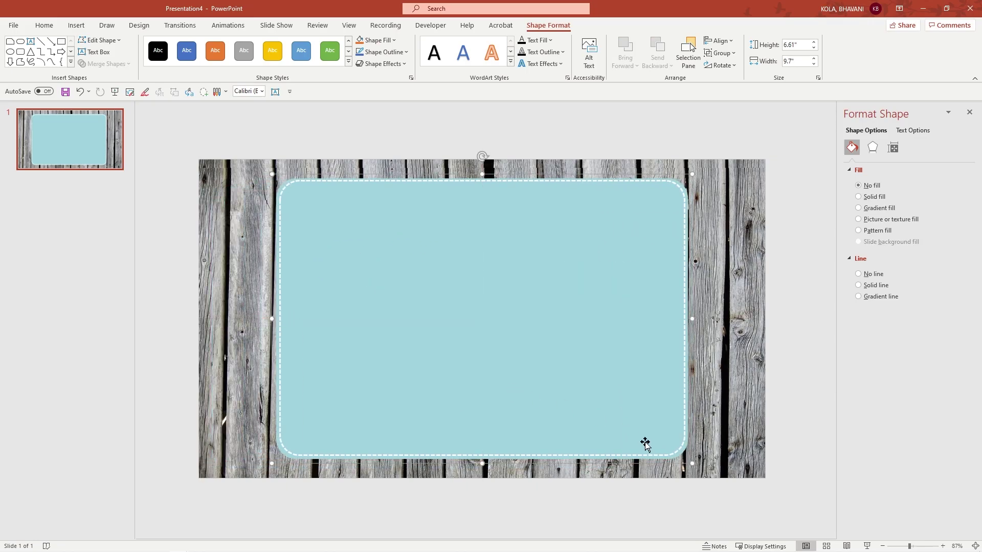
{"action": "left_click_drag", "start_coordinate": [691, 463], "coordinate": [697, 468]}
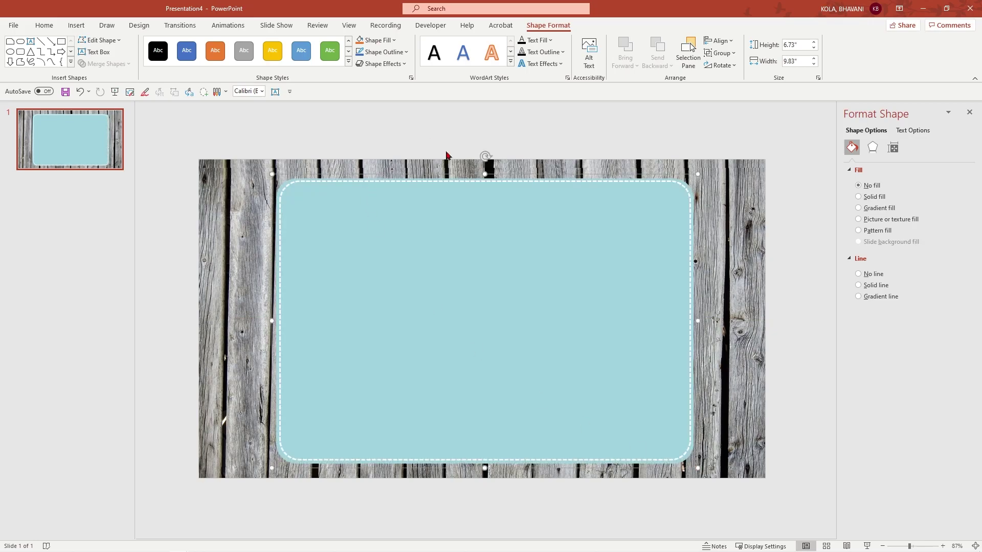
{"action": "left_click_drag", "start_coordinate": [484, 174], "coordinate": [485, 159]}
{"action": "left_click_drag", "start_coordinate": [484, 468], "coordinate": [484, 477]}
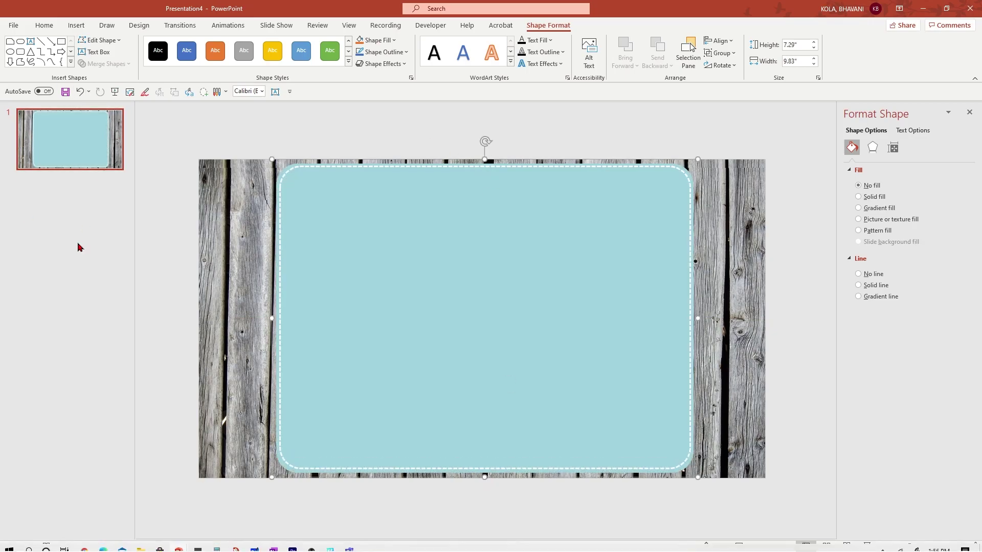
Add a new blank slide and draw a small circle on it
{"action": "left_click", "coordinate": [76, 25]}
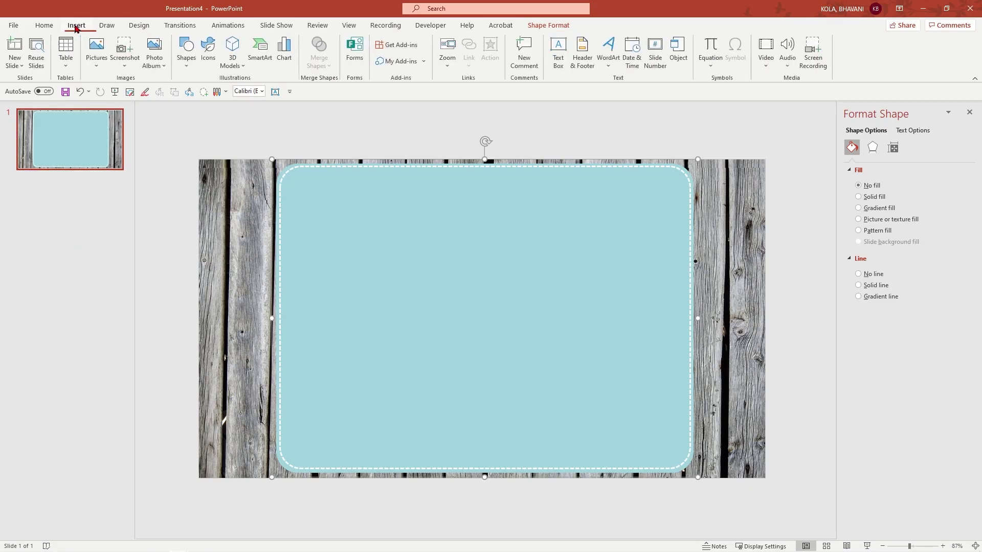
{"action": "left_click", "coordinate": [23, 62]}
{"action": "left_click", "coordinate": [51, 219]}
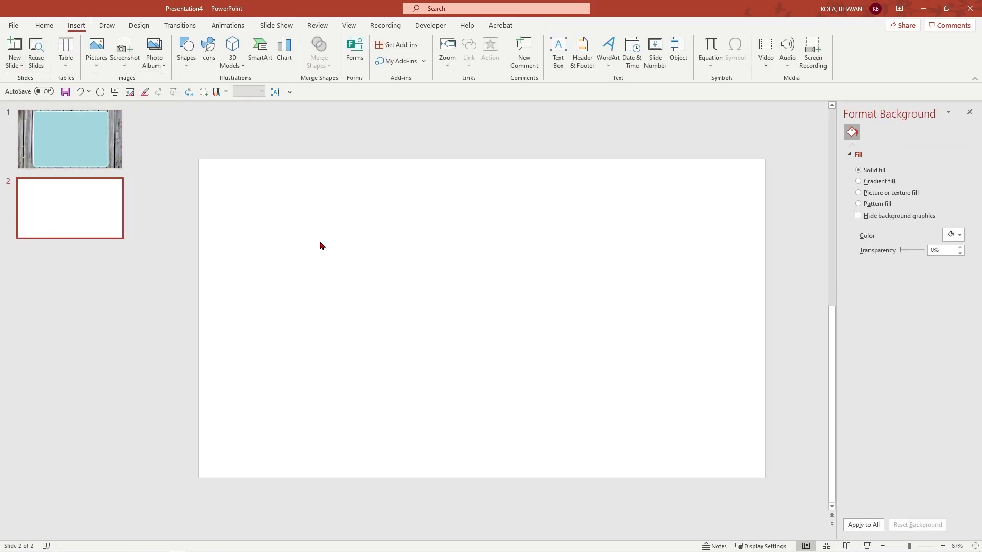
{"action": "left_click", "coordinate": [186, 52]}
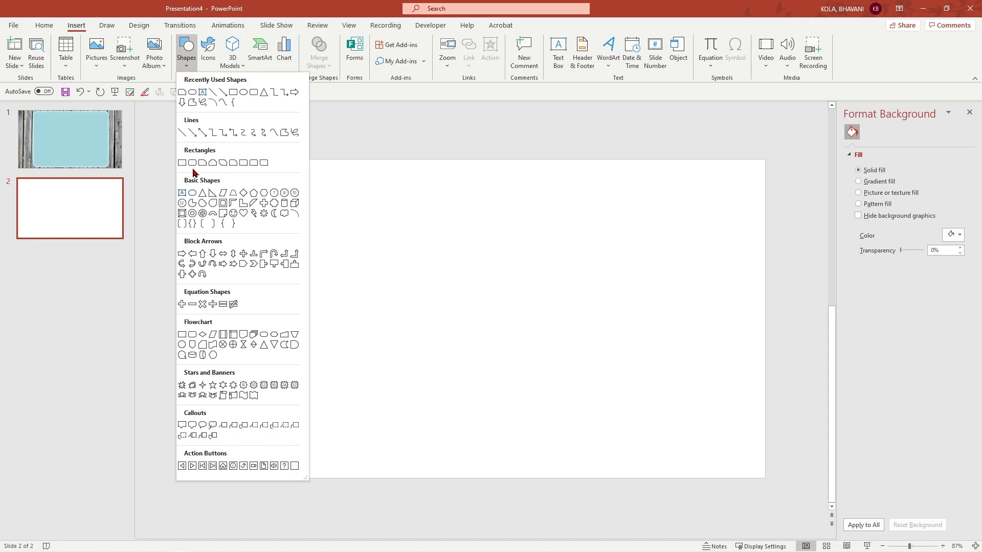
{"action": "left_click", "coordinate": [253, 94]}
{"action": "left_click_drag", "start_coordinate": [260, 222], "coordinate": [321, 233]}
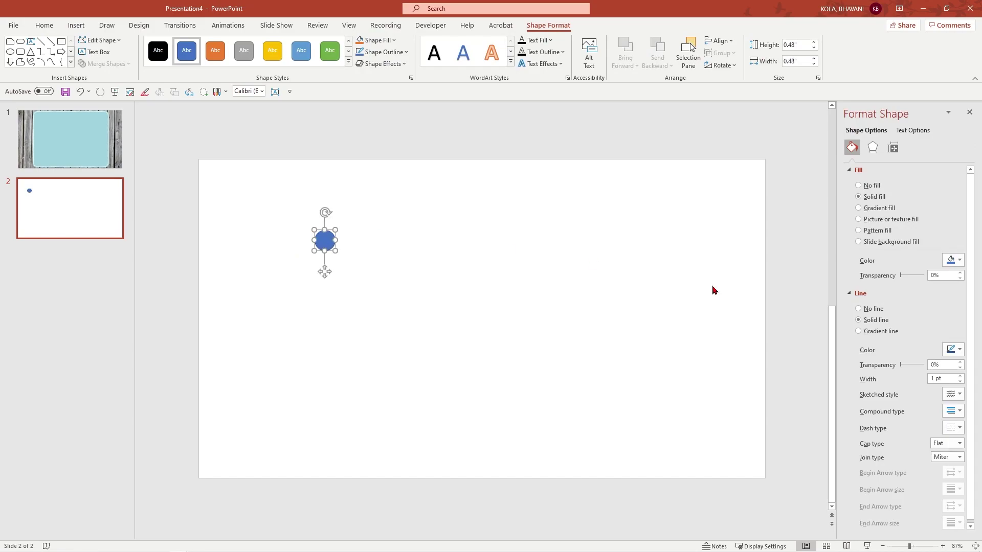
Remove the circle's outline and give it a gradient fill, removing extra stops and making the rest dark grey
{"action": "left_click", "coordinate": [859, 309]}
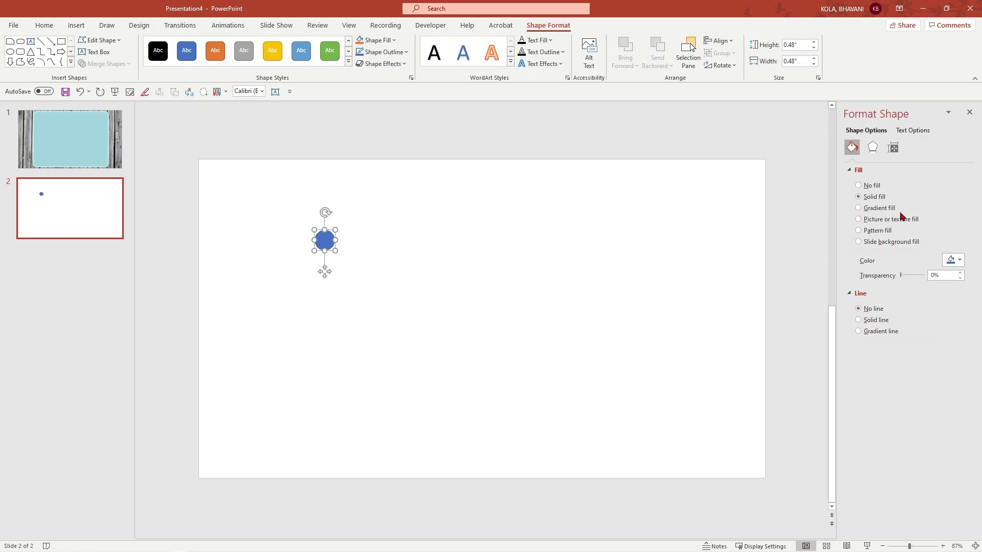
{"action": "left_click", "coordinate": [883, 211]}
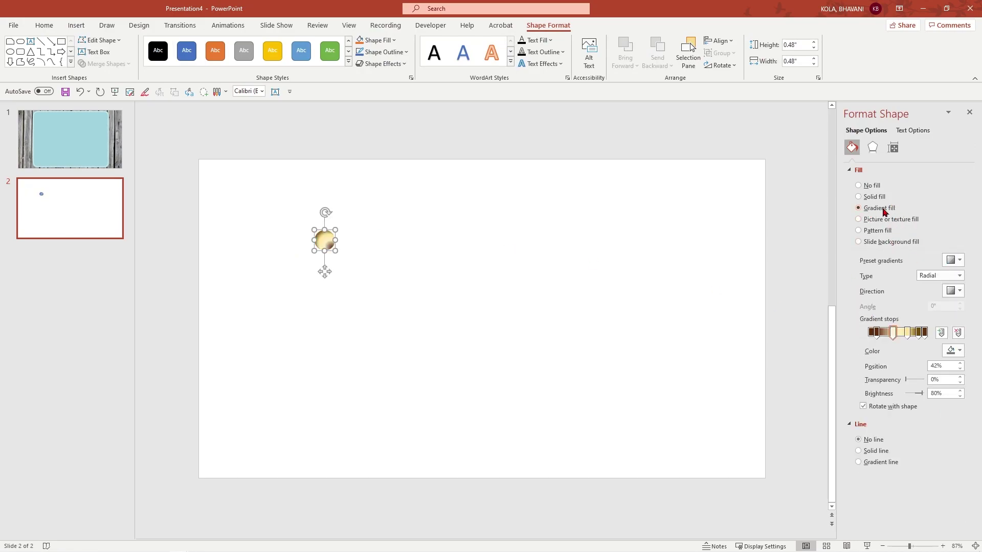
{"action": "left_click", "coordinate": [955, 351]}
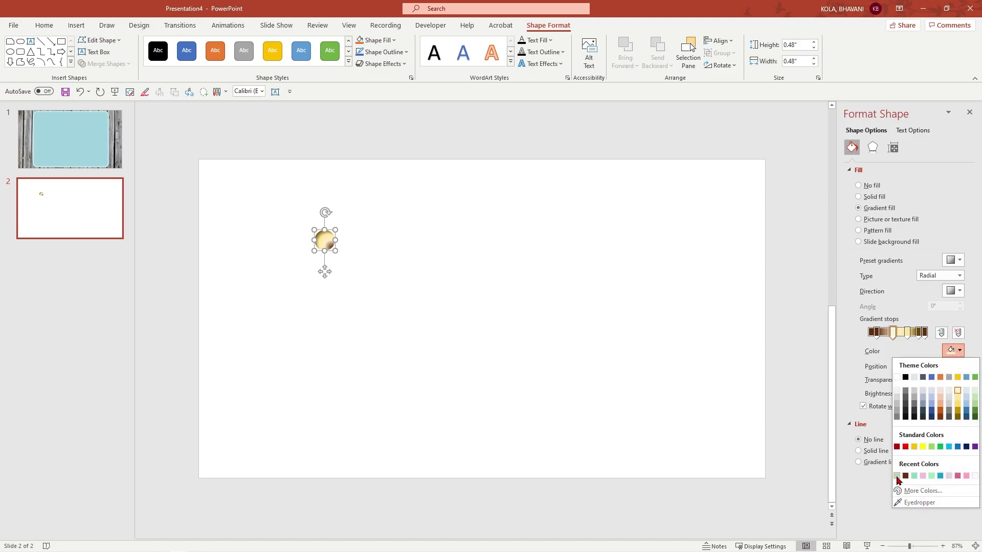
{"action": "left_click", "coordinate": [905, 411]}
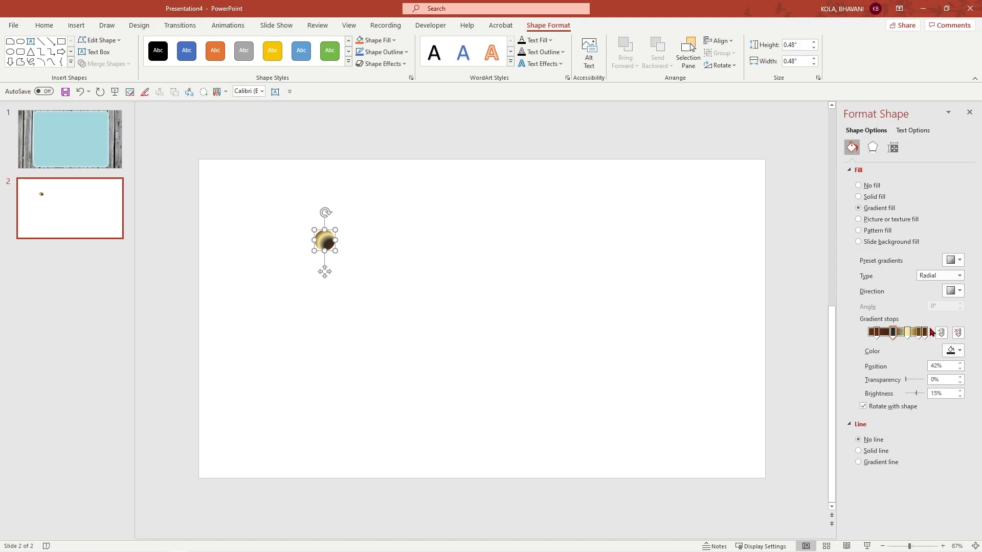
{"action": "left_click", "coordinate": [958, 332]}
{"action": "left_click", "coordinate": [958, 332]}
{"action": "left_click", "coordinate": [958, 333]}
{"action": "left_click", "coordinate": [958, 333]}
{"action": "left_click", "coordinate": [958, 333]}
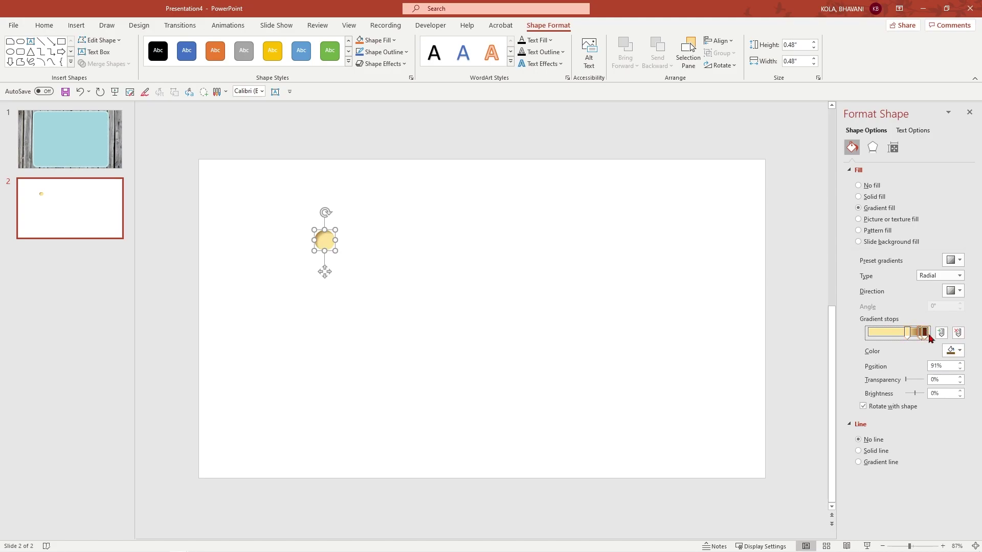
{"action": "left_click", "coordinate": [954, 351]}
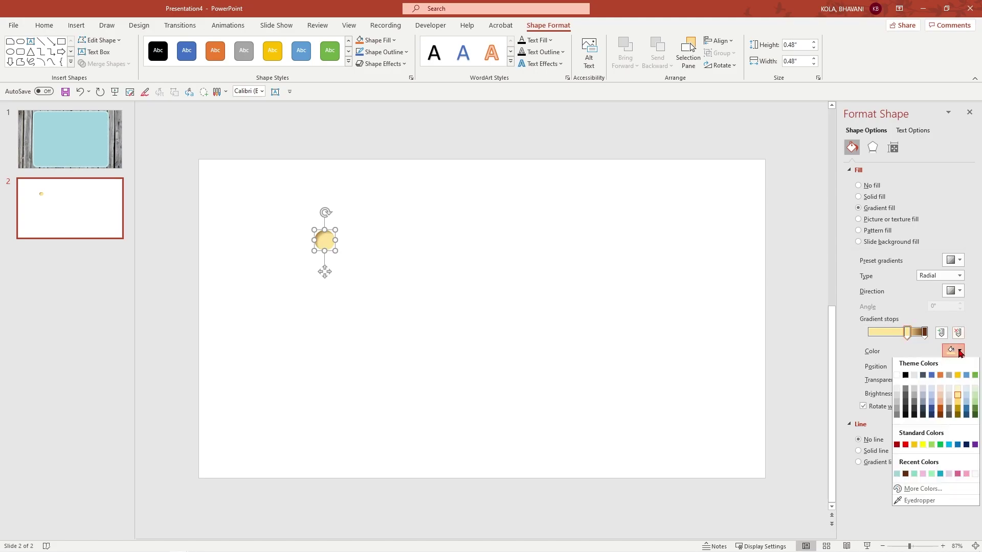
{"action": "left_click", "coordinate": [913, 411]}
{"action": "left_click", "coordinate": [924, 333]}
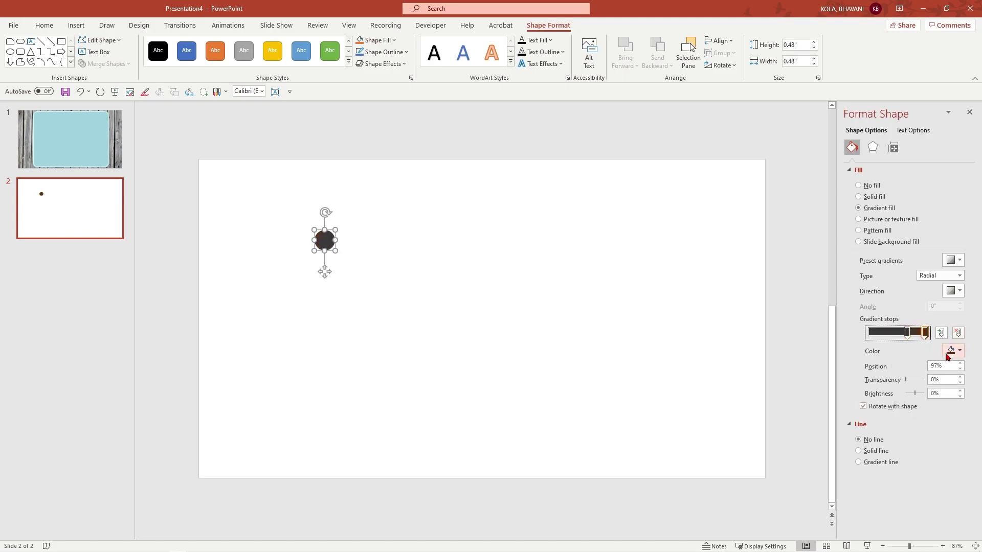
{"action": "left_click", "coordinate": [959, 351]}
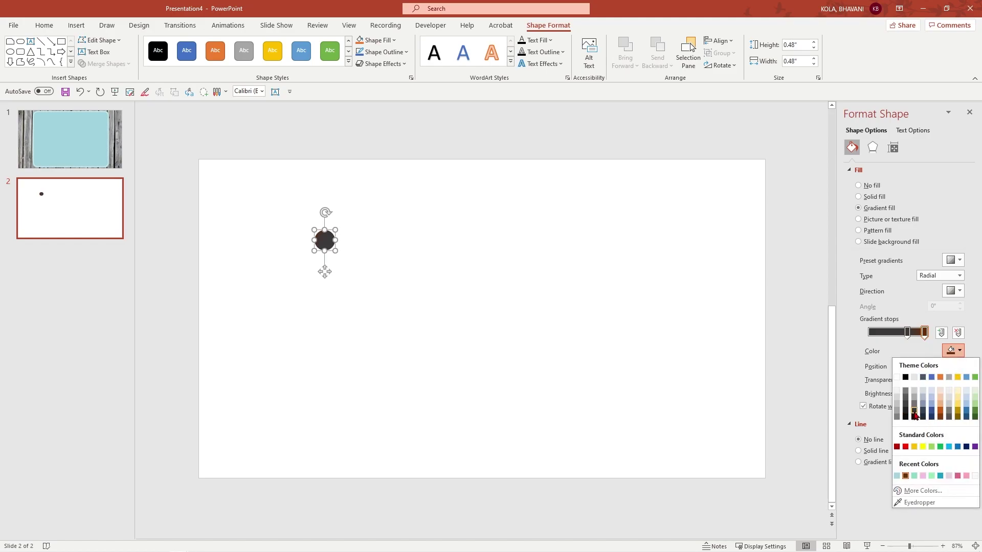
{"action": "left_click", "coordinate": [915, 416]}
Move a stop to 7%, add a dark stop at 24%, and make the gradient Linear at 220°
{"action": "mouse_move", "coordinate": [907, 332]}
{"action": "left_mouse_down"}
{"action": "mouse_move", "coordinate": [869, 336]}
{"action": "mouse_move", "coordinate": [900, 333]}
{"action": "mouse_move", "coordinate": [892, 333]}
{"action": "left_mouse_up"}
{"action": "left_click", "coordinate": [941, 333]}
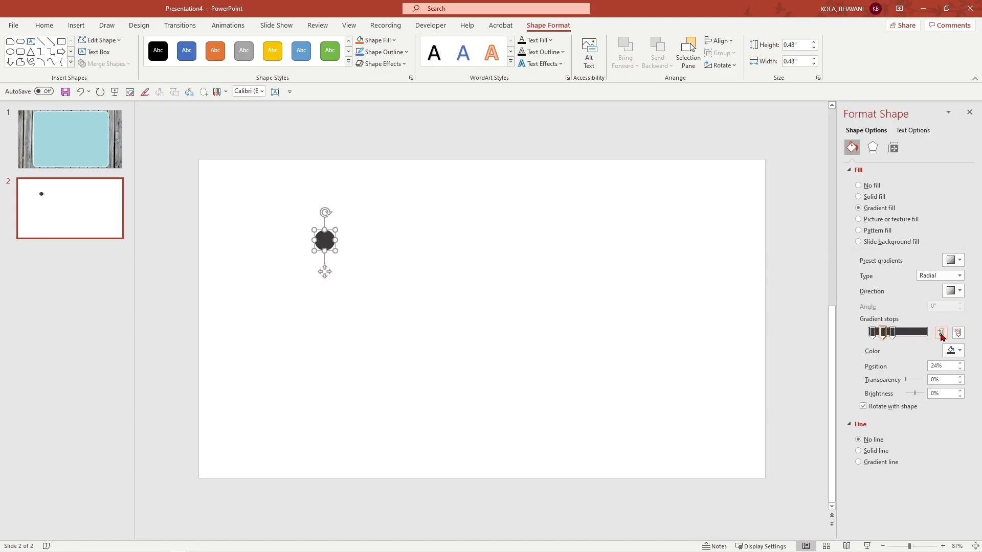
{"action": "left_click", "coordinate": [960, 351]}
{"action": "left_click", "coordinate": [924, 404]}
{"action": "left_click", "coordinate": [961, 276]}
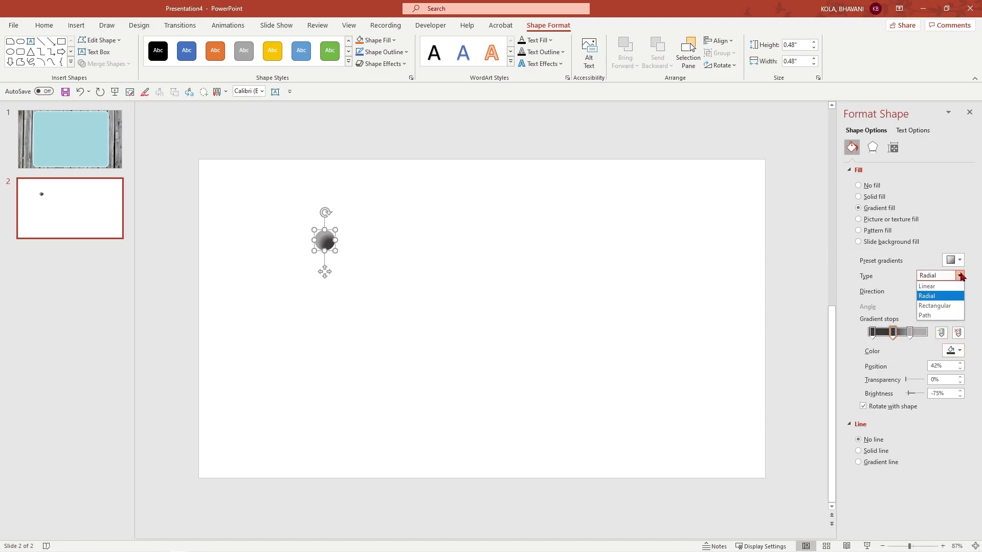
{"action": "left_click", "coordinate": [933, 285]}
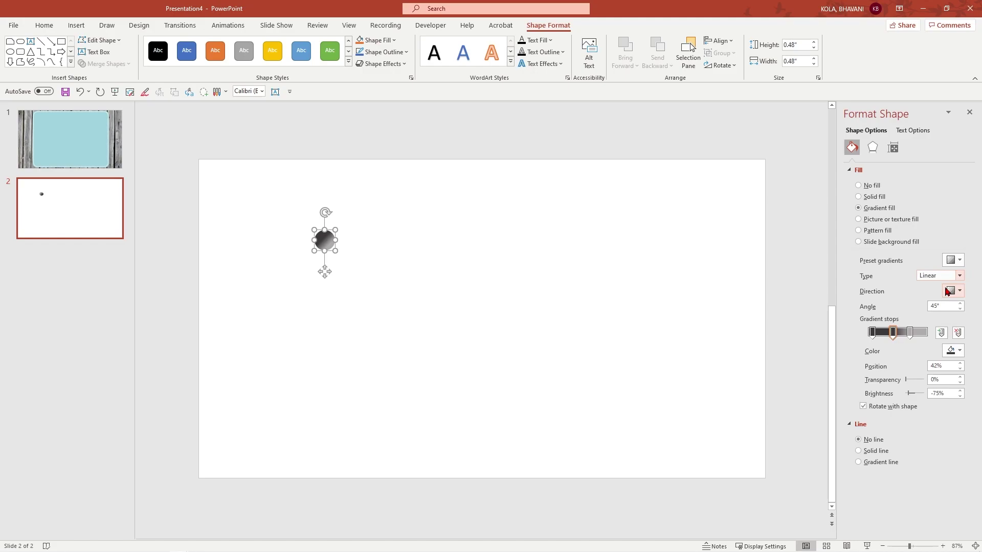
{"action": "left_click", "coordinate": [962, 305]}
{"action": "left_click", "coordinate": [351, 299]}
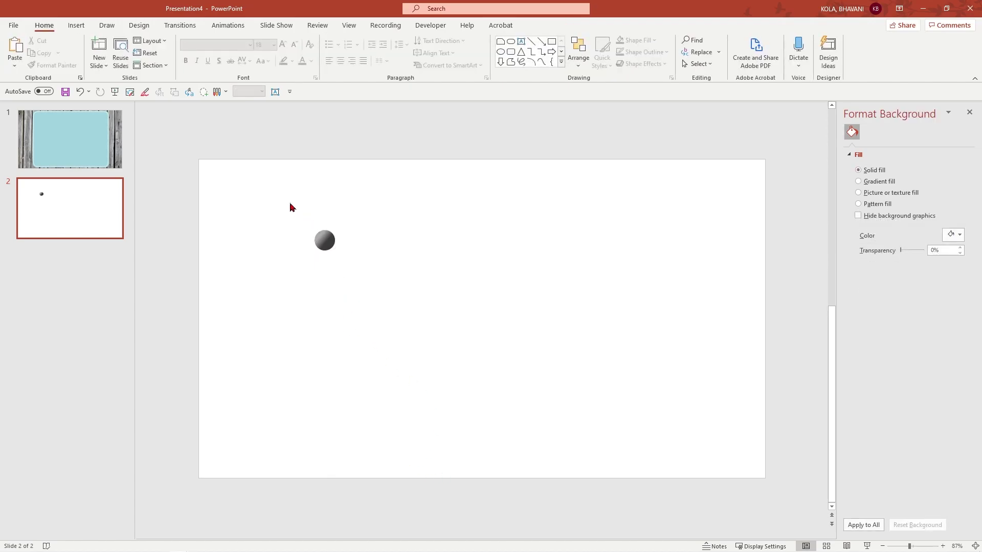
Draw a flat rounded terminator bar below the grey sphere
{"action": "left_click", "coordinate": [77, 24]}
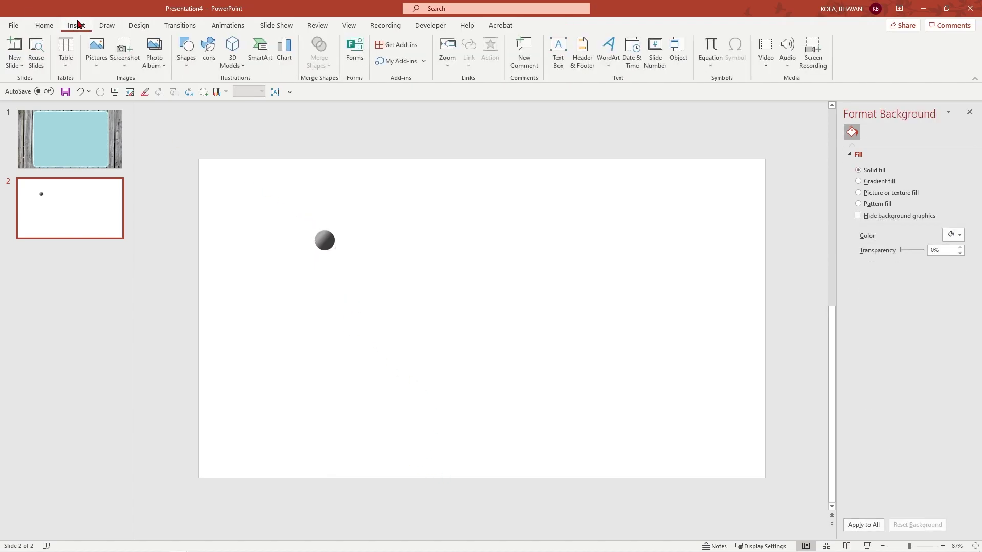
{"action": "left_click", "coordinate": [184, 64]}
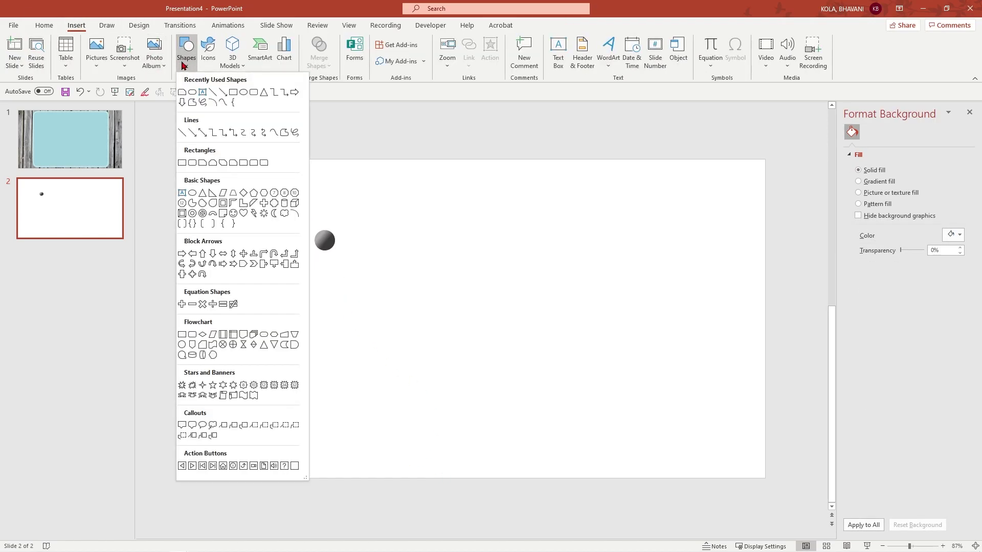
{"action": "left_click", "coordinate": [263, 335]}
{"action": "left_click_drag", "start_coordinate": [300, 295], "coordinate": [381, 307]}
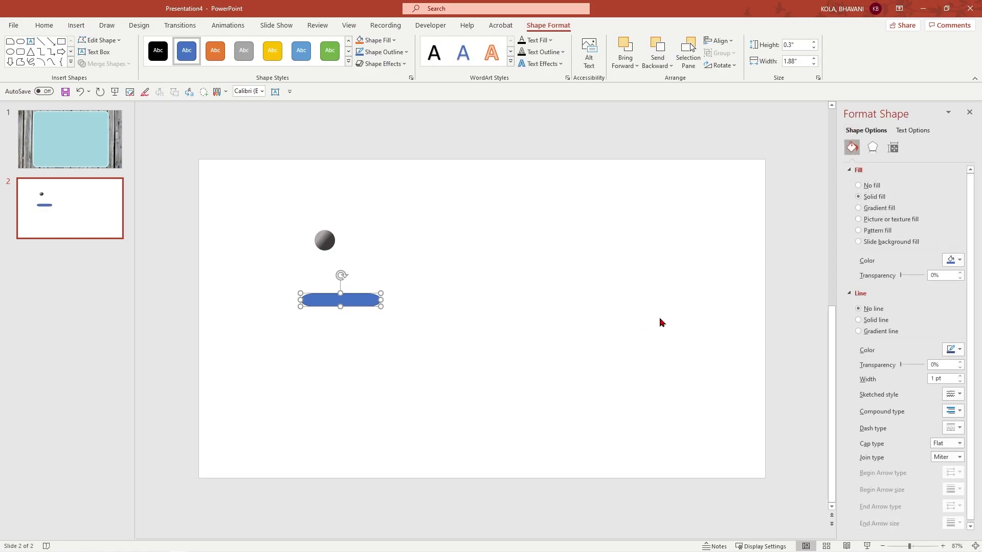
Copy the sphere's gradient formatting onto the bar and switch its gradient to Radial
{"action": "left_click", "coordinate": [327, 242]}
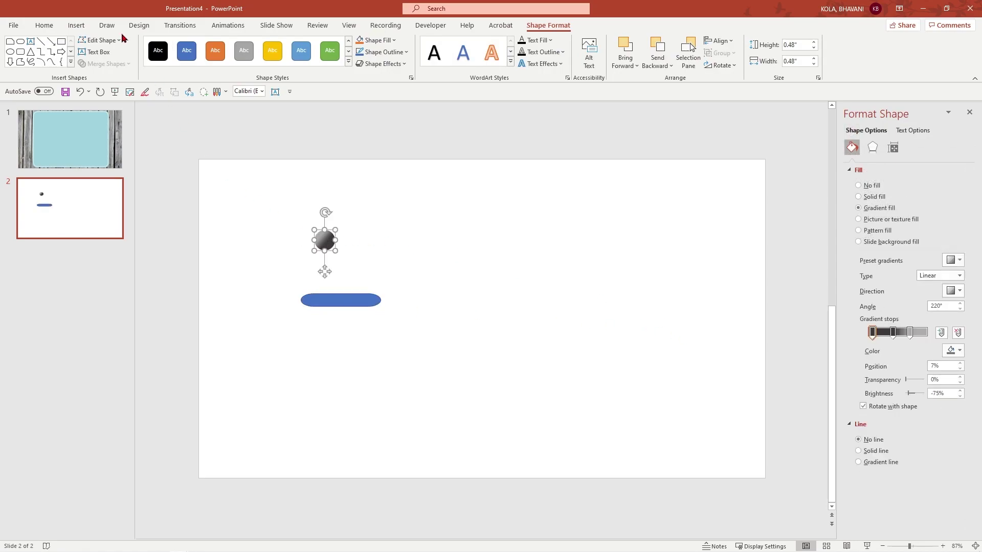
{"action": "left_click", "coordinate": [44, 27]}
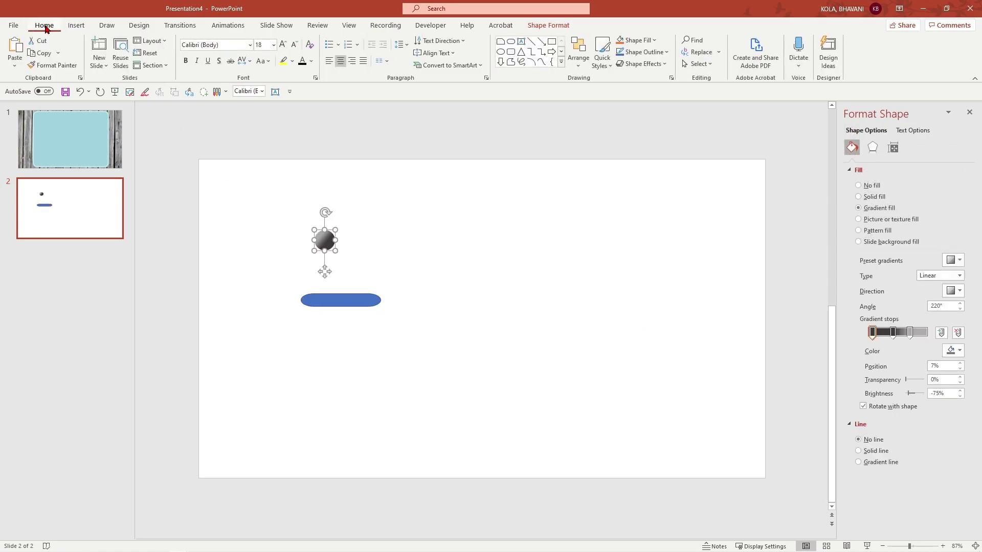
{"action": "left_click", "coordinate": [53, 65]}
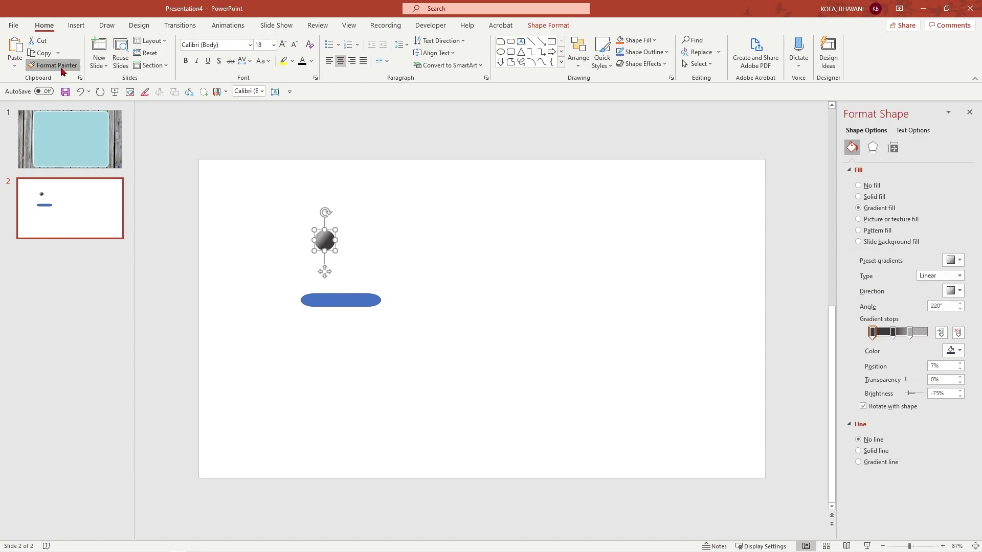
{"action": "left_click", "coordinate": [334, 302]}
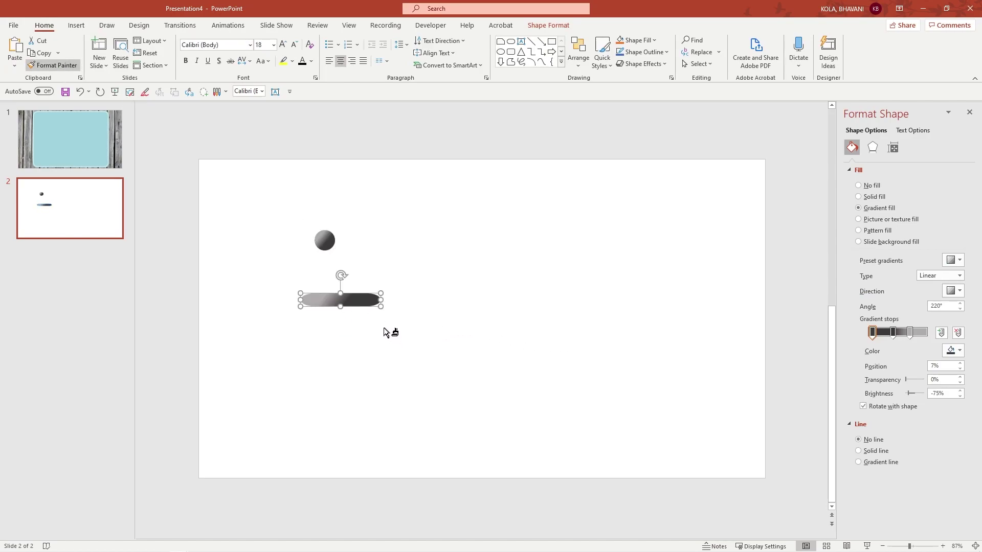
{"action": "left_click", "coordinate": [959, 277]}
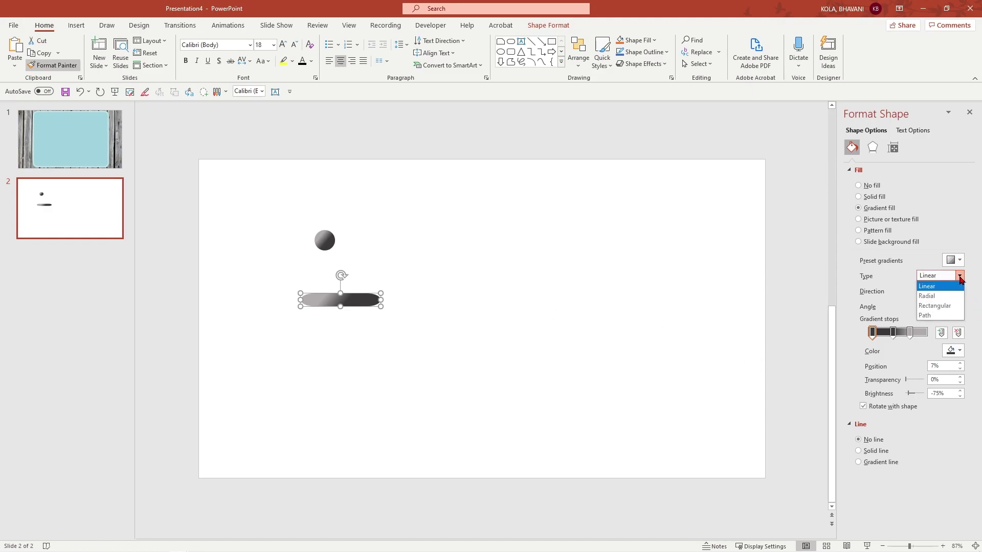
{"action": "left_click", "coordinate": [940, 296]}
Move a stop to 71%, add a stop, recolour stops to light grey and grey, and place the bar on the ball
{"action": "mouse_move", "coordinate": [893, 332]}
{"action": "left_mouse_down"}
{"action": "mouse_move", "coordinate": [925, 331]}
{"action": "mouse_move", "coordinate": [893, 333]}
{"action": "mouse_move", "coordinate": [908, 333]}
{"action": "left_mouse_up"}
{"action": "left_click", "coordinate": [940, 332]}
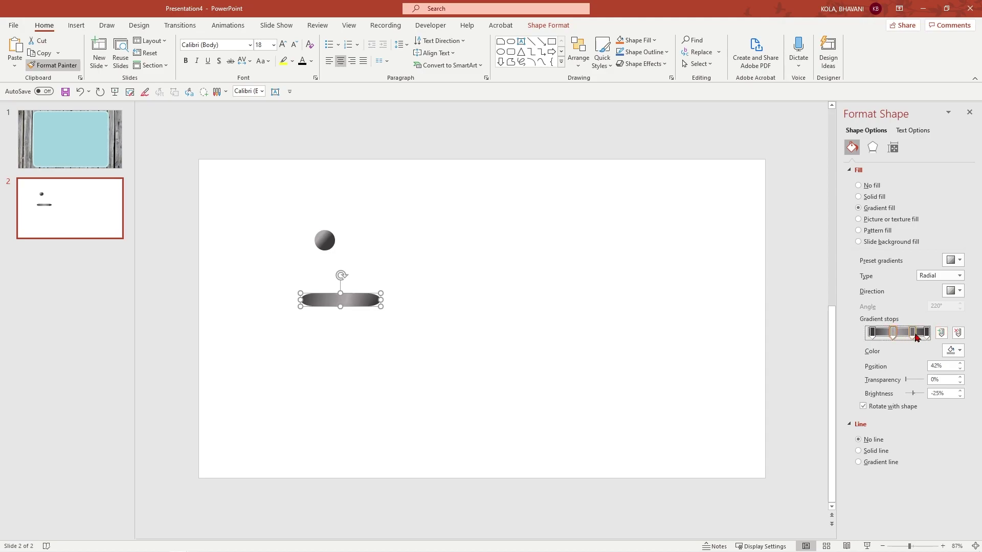
{"action": "left_click", "coordinate": [959, 350]}
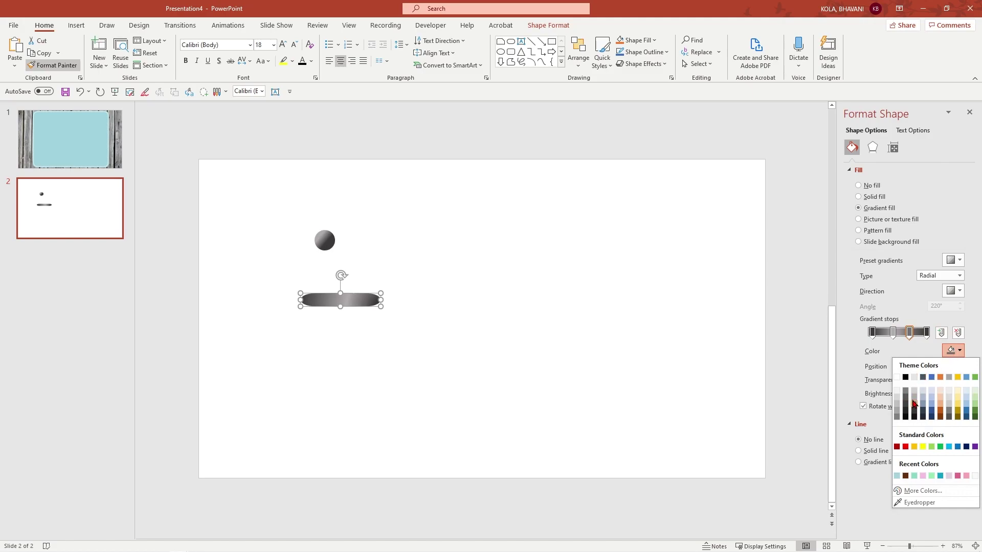
{"action": "left_click", "coordinate": [915, 395]}
{"action": "left_click", "coordinate": [892, 334]}
{"action": "left_click", "coordinate": [952, 350]}
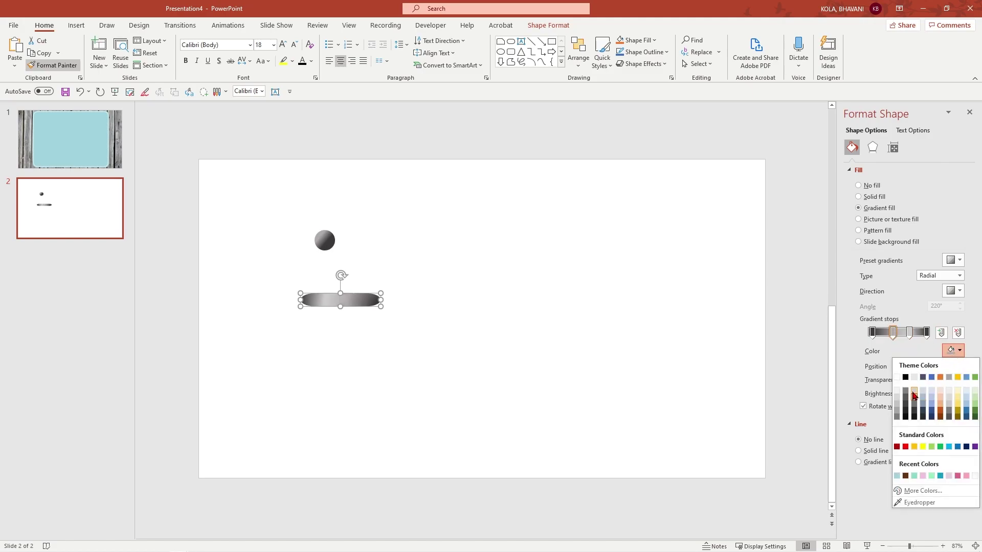
{"action": "left_click", "coordinate": [914, 395]}
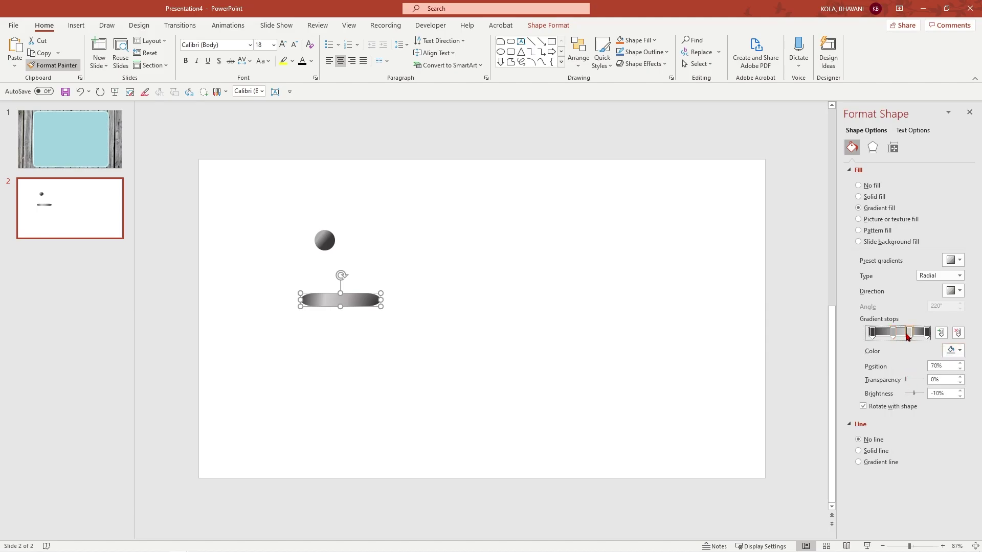
{"action": "left_click_drag", "start_coordinate": [338, 303], "coordinate": [301, 250]}
{"action": "left_click", "coordinate": [304, 260]}
Move the bar-and-ball ring to the slide's top and duplicate it, placing the last copy at the bottom
{"action": "left_click_drag", "start_coordinate": [262, 220], "coordinate": [387, 294]}
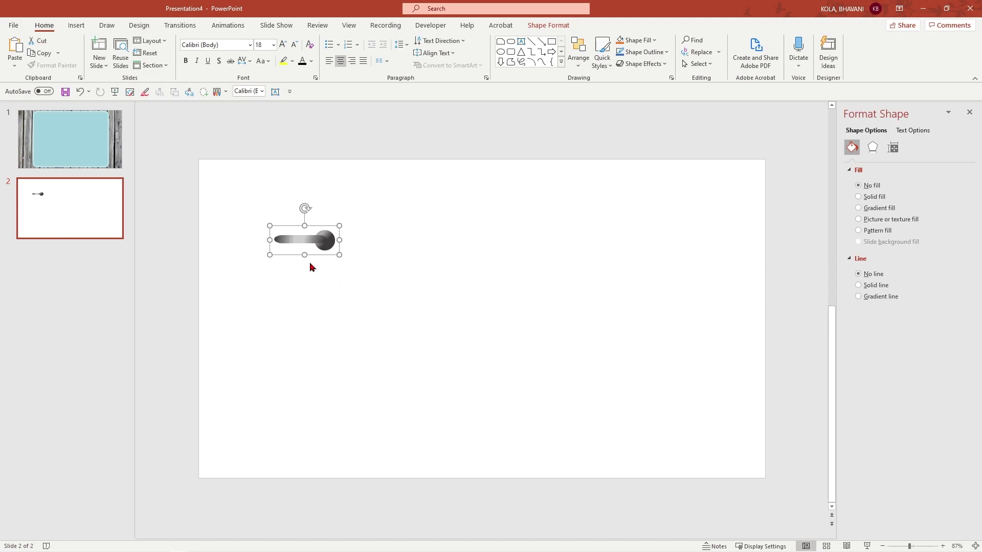
{"action": "left_click_drag", "start_coordinate": [306, 239], "coordinate": [306, 178]}
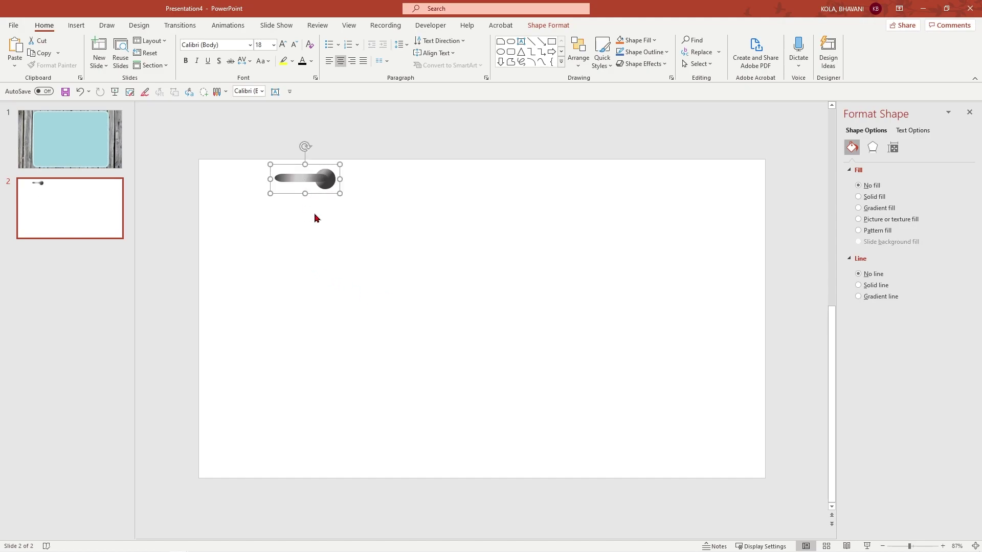
{"action": "key", "text": "ctrl+d"}
{"action": "key", "text": "ctrl+d"}
{"action": "key", "text": "ctrl+d"}
{"action": "key", "text": "ctrl+d"}
{"action": "key", "text": "ctrl+d"}
{"action": "key", "text": "ctrl+d"}
{"action": "key", "text": "ctrl+d"}
{"action": "key", "text": "ctrl+d"}
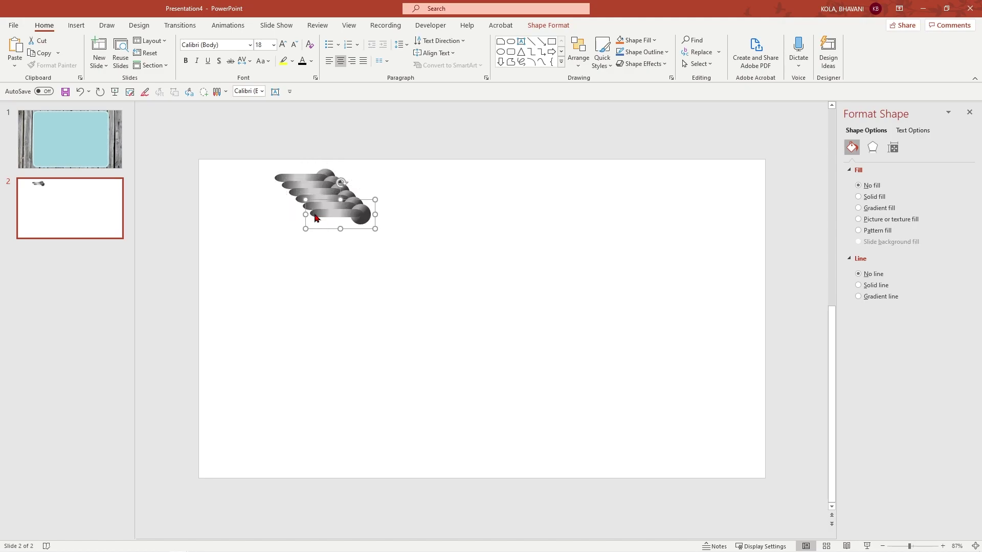
{"action": "key", "text": "ctrl+d"}
{"action": "key", "text": "ctrl+d"}
{"action": "key", "text": "ctrl+d"}
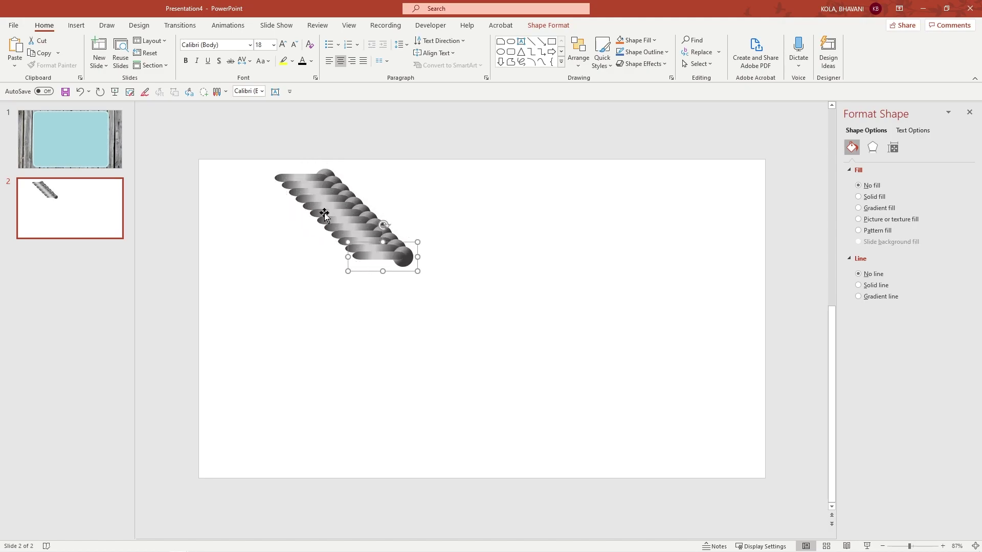
{"action": "left_click_drag", "start_coordinate": [386, 261], "coordinate": [306, 468]}
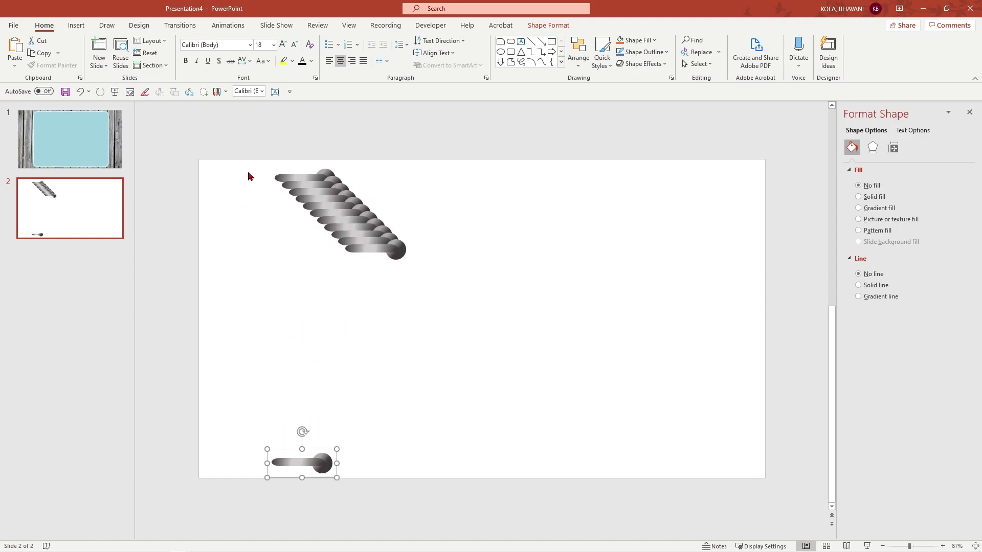
Align all the rings left and distribute them vertically into an even column
{"action": "key", "text": "ctrl+a"}
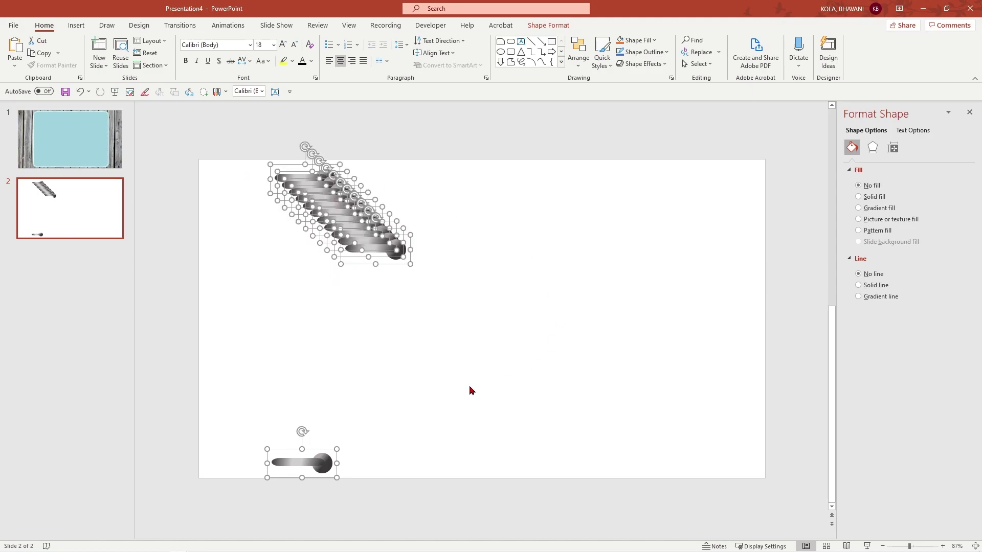
{"action": "left_click", "coordinate": [577, 63]}
{"action": "mouse_move", "coordinate": [629, 233]}
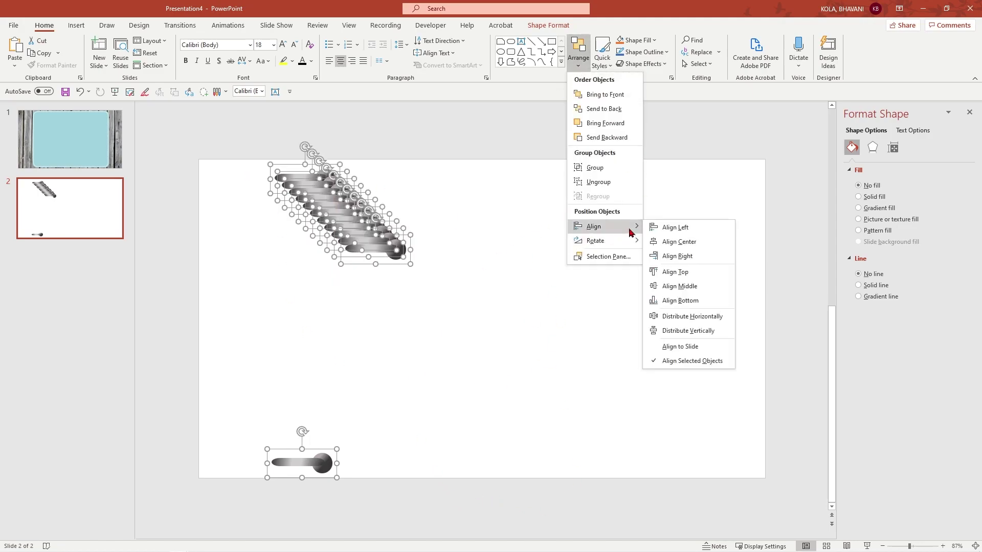
{"action": "left_click", "coordinate": [670, 233]}
{"action": "left_click", "coordinate": [579, 73]}
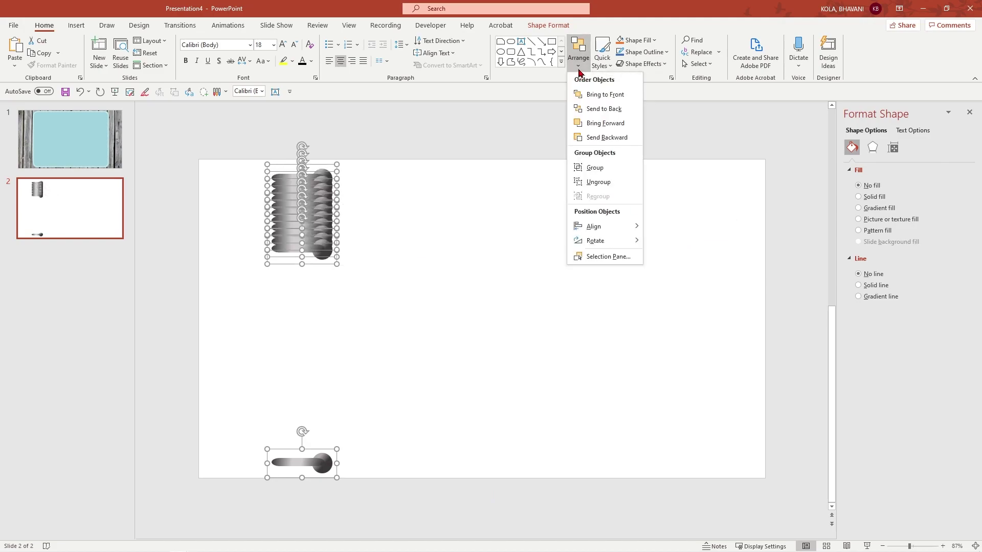
{"action": "mouse_move", "coordinate": [629, 227]}
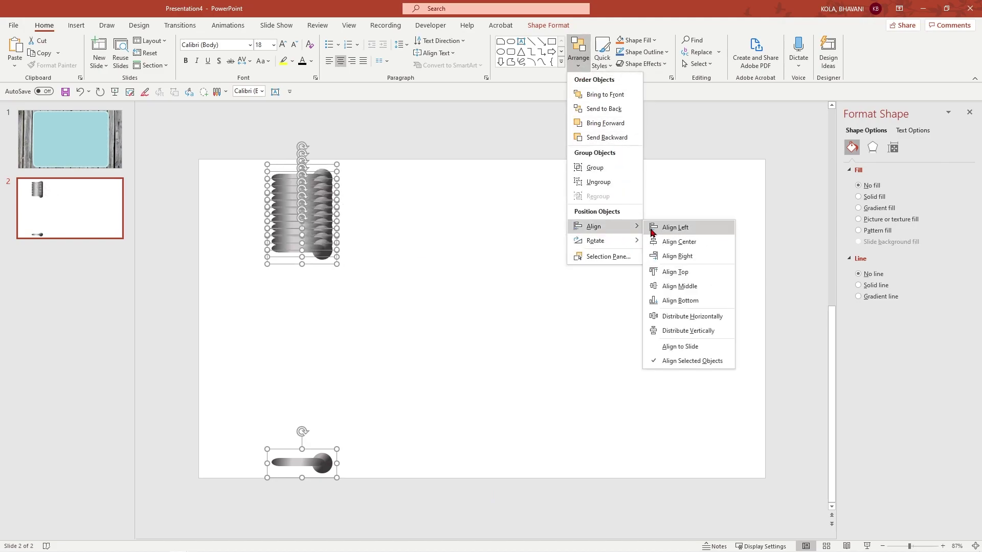
{"action": "left_click", "coordinate": [684, 331]}
{"action": "left_click", "coordinate": [520, 339]}
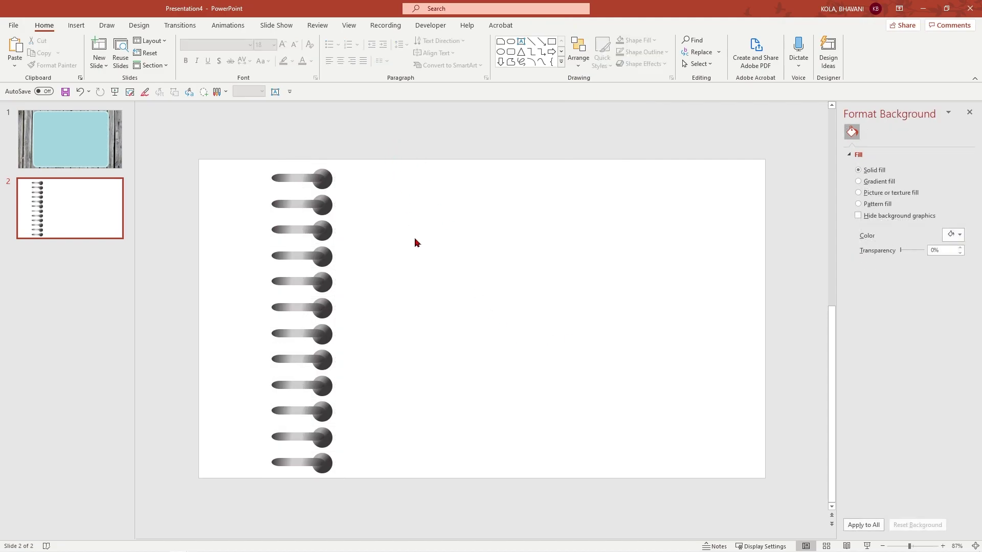
Paste all twelve rings onto slide 1 as one picture, narrowed along the blue page's left edge
{"action": "key", "text": "ctrl+a"}
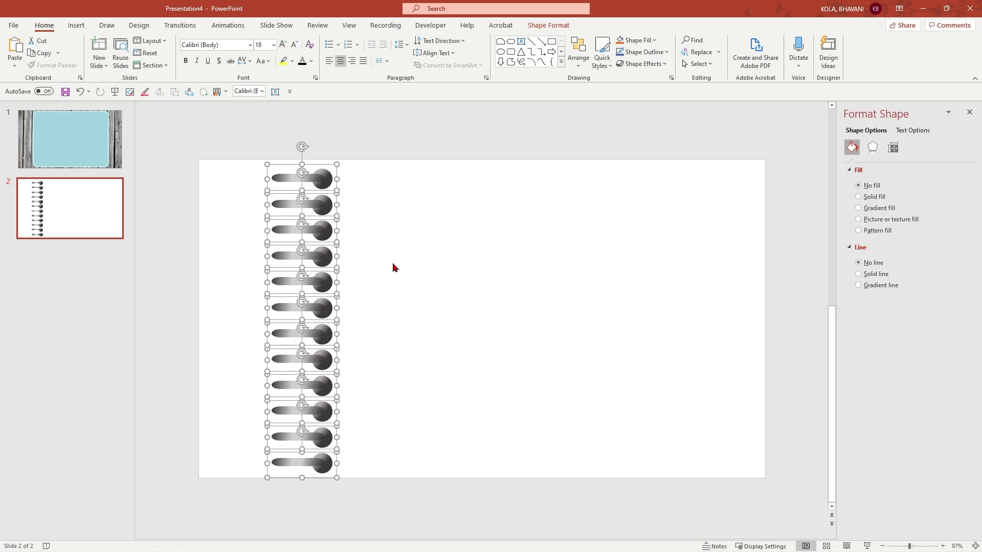
{"action": "left_click", "coordinate": [108, 139]}
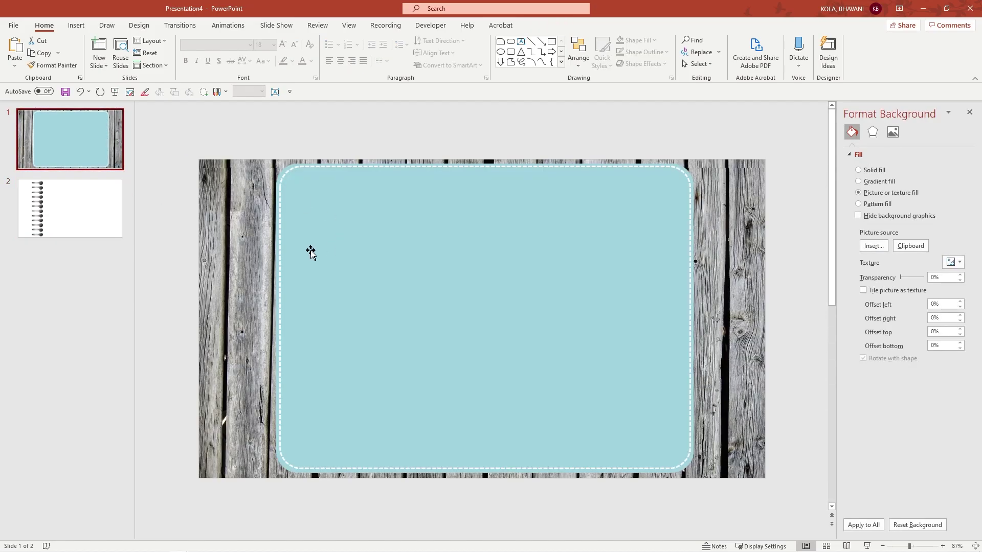
{"action": "right_click", "coordinate": [222, 264]}
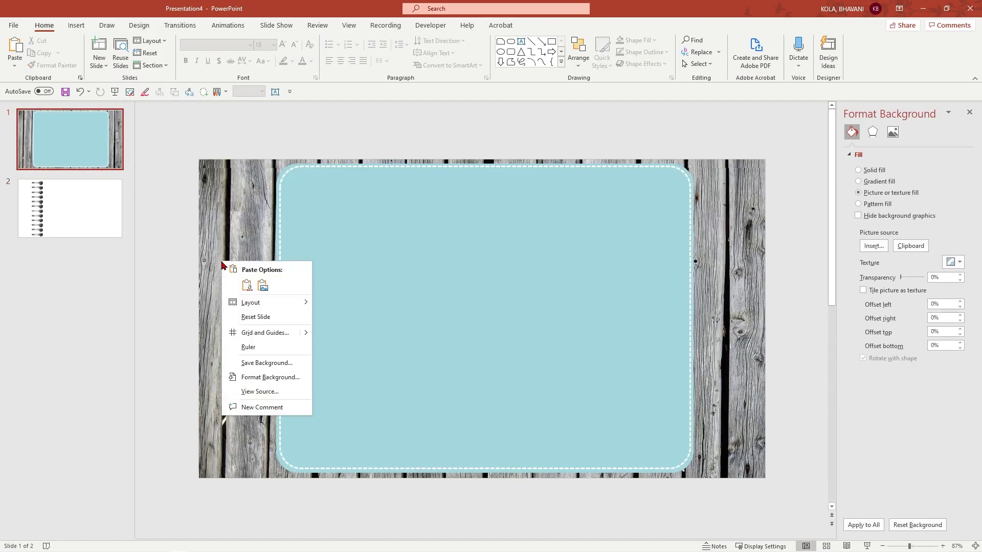
{"action": "left_click", "coordinate": [262, 286]}
{"action": "left_click_drag", "start_coordinate": [484, 280], "coordinate": [281, 283]}
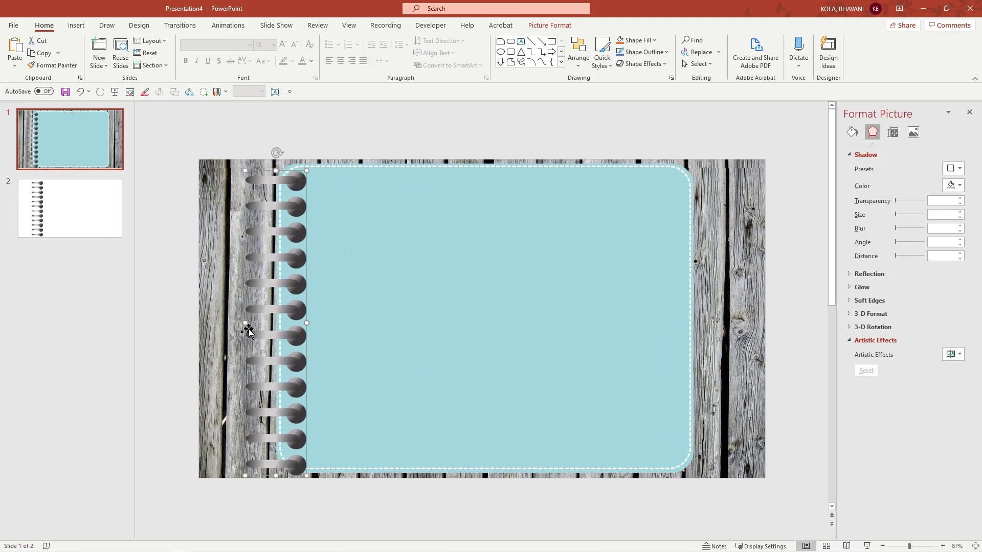
{"action": "left_click_drag", "start_coordinate": [245, 322], "coordinate": [287, 320]}
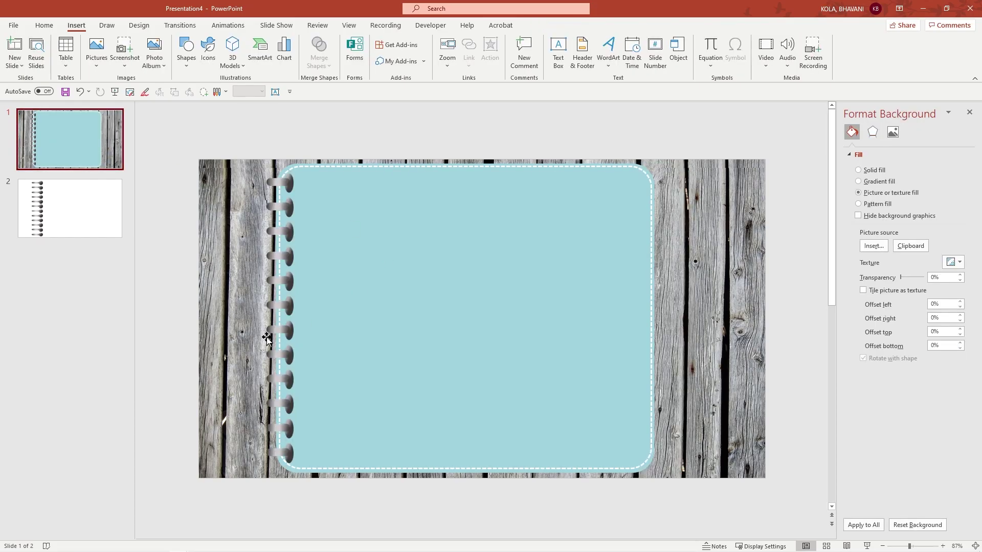
On slide 2, draw a rounded-and-snipped rectangle tab, adjust its corner, and rotate it 90°
{"action": "left_click", "coordinate": [74, 207]}
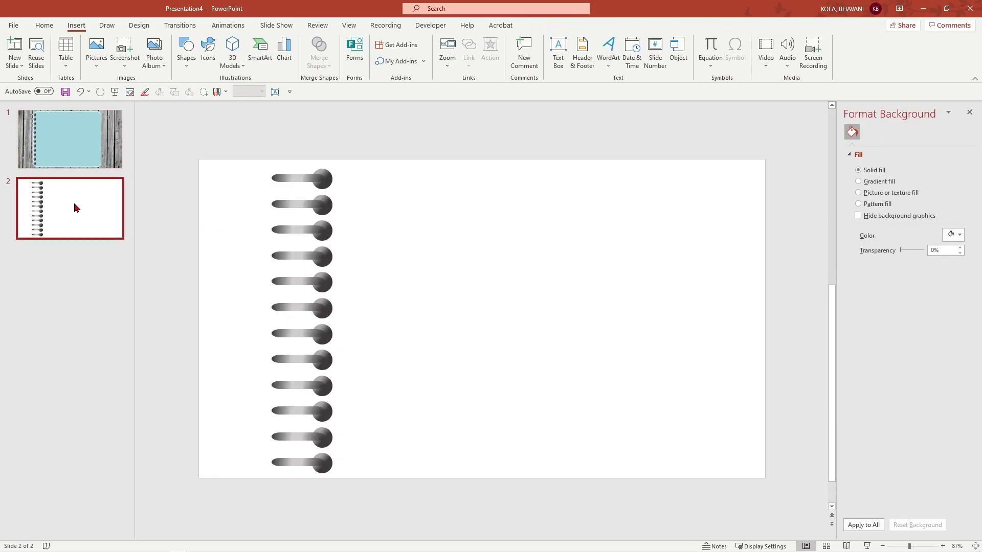
{"action": "left_click", "coordinate": [184, 59]}
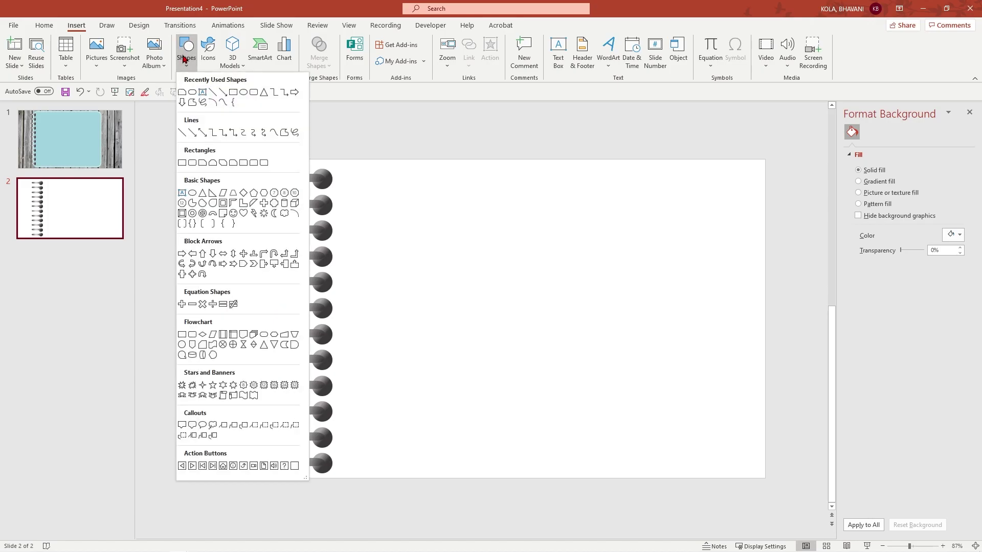
{"action": "left_click", "coordinate": [234, 163]}
{"action": "left_click_drag", "start_coordinate": [421, 215], "coordinate": [450, 255]}
{"action": "left_click_drag", "start_coordinate": [445, 216], "coordinate": [443, 227]}
{"action": "left_click", "coordinate": [474, 281]}
{"action": "left_click", "coordinate": [434, 235]}
{"action": "left_click_drag", "start_coordinate": [438, 198], "coordinate": [478, 239]}
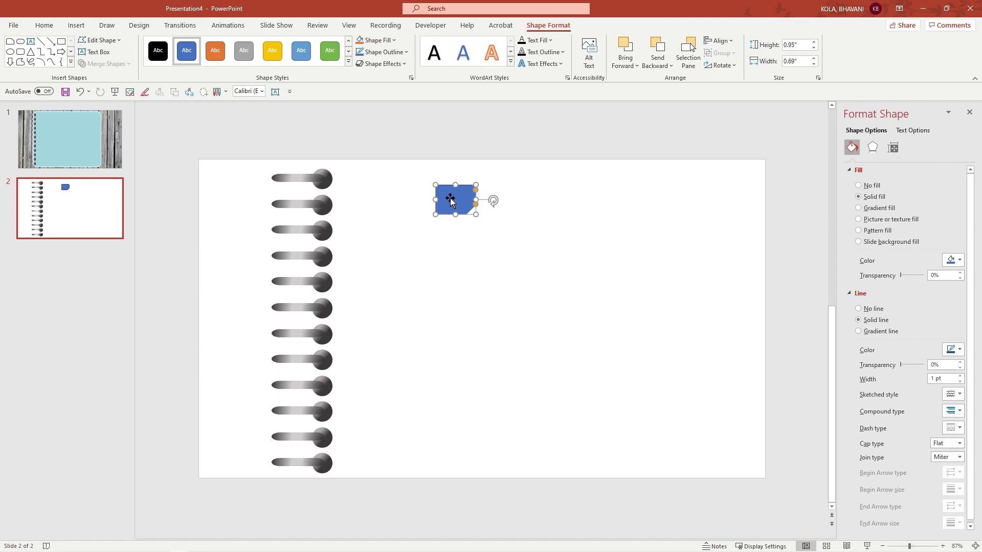
Duplicate the tab into a column, aligned left and distributed evenly
{"action": "key", "text": "ctrl+d"}
{"action": "key", "text": "ctrl+d"}
{"action": "key", "text": "ctrl+d"}
{"action": "key", "text": "ctrl+d"}
{"action": "key", "text": "ctrl+d"}
{"action": "key", "text": "ctrl+d"}
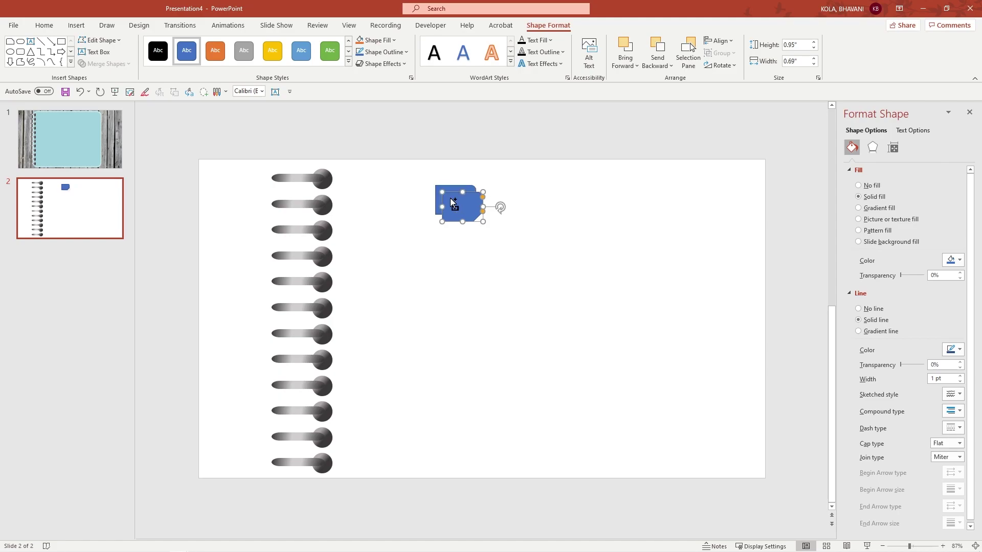
{"action": "key", "text": "ctrl+d"}
{"action": "key", "text": "ctrl+d"}
{"action": "key", "text": "ctrl+d"}
{"action": "key", "text": "ctrl+d"}
{"action": "key", "text": "ctrl+d"}
{"action": "key", "text": "ctrl+d"}
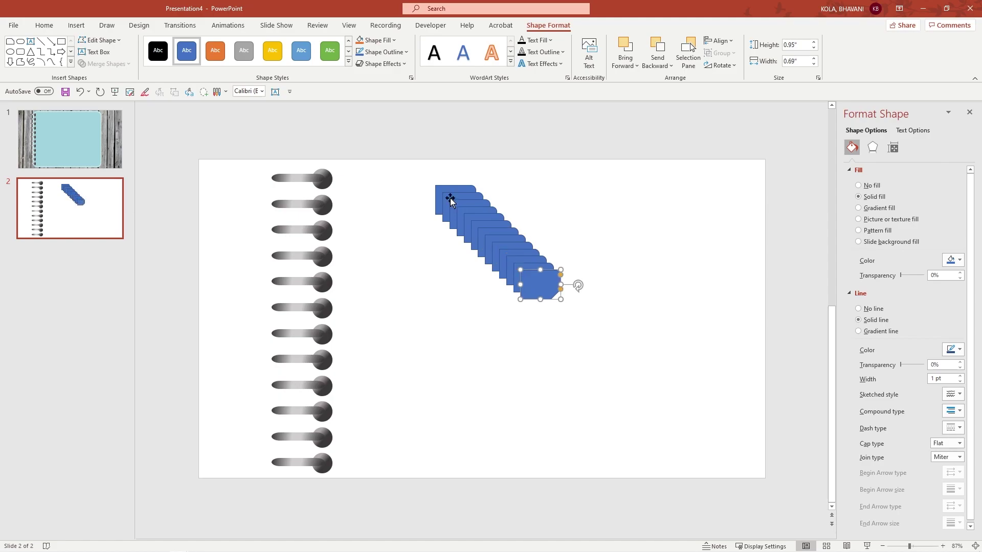
{"action": "left_click_drag", "start_coordinate": [550, 283], "coordinate": [480, 402]}
{"action": "key", "text": "ctrl+a"}
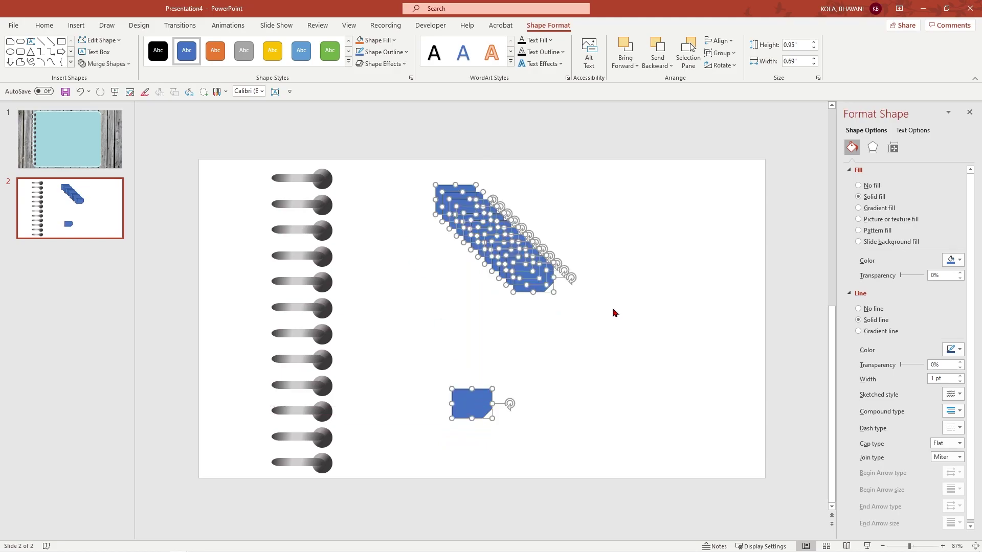
{"action": "left_click", "coordinate": [718, 40]}
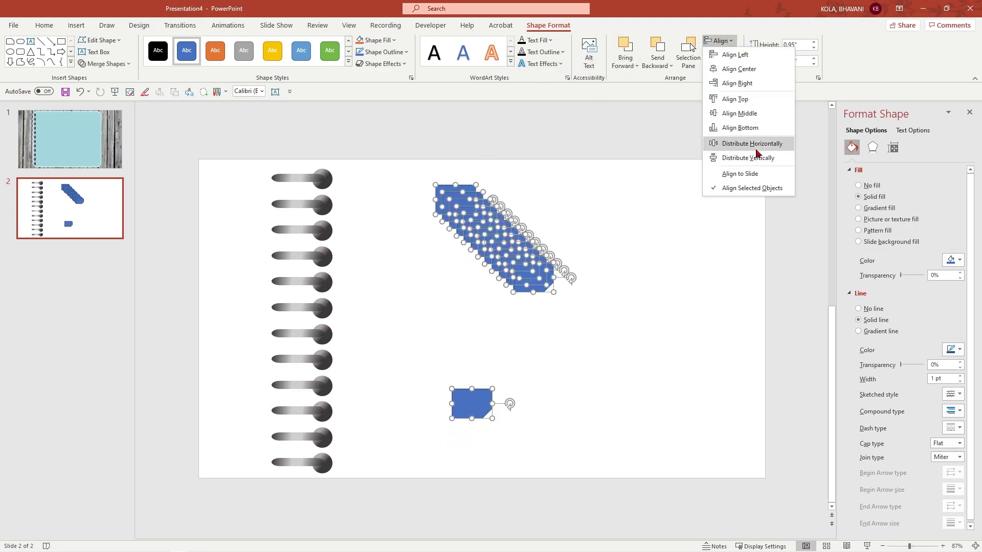
{"action": "left_click", "coordinate": [736, 55]}
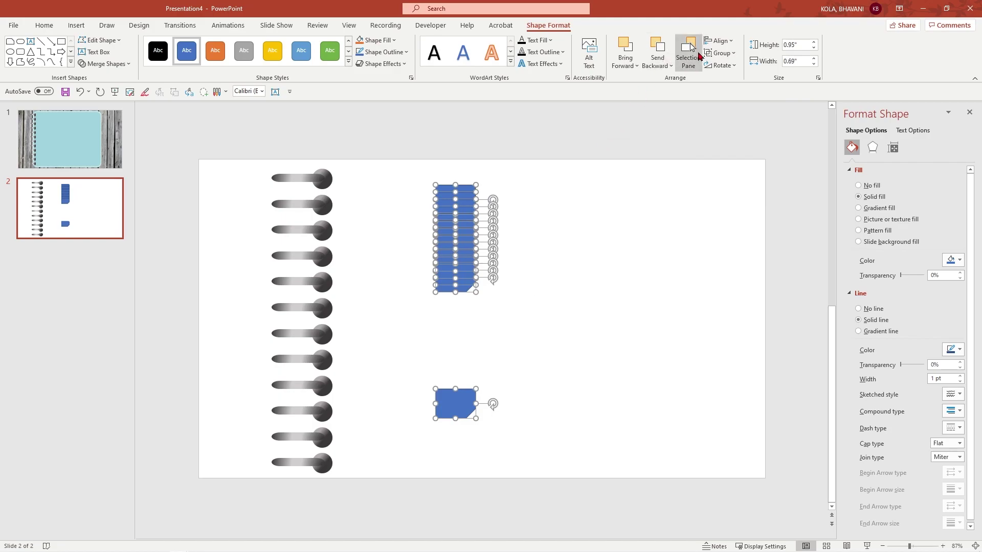
{"action": "left_click", "coordinate": [719, 41]}
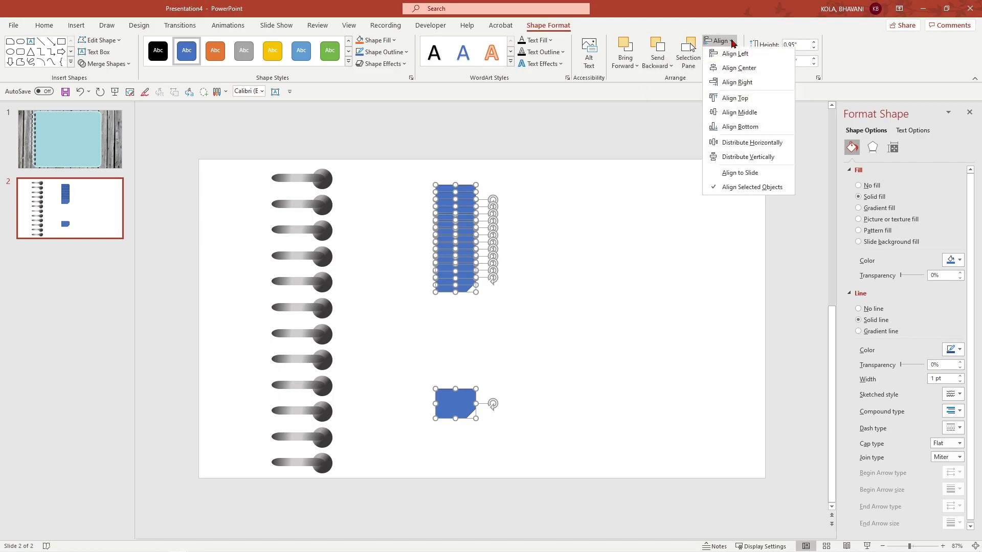
{"action": "left_click", "coordinate": [761, 157]}
Select the whole column of blue tabs and group them
{"action": "left_click", "coordinate": [624, 333]}
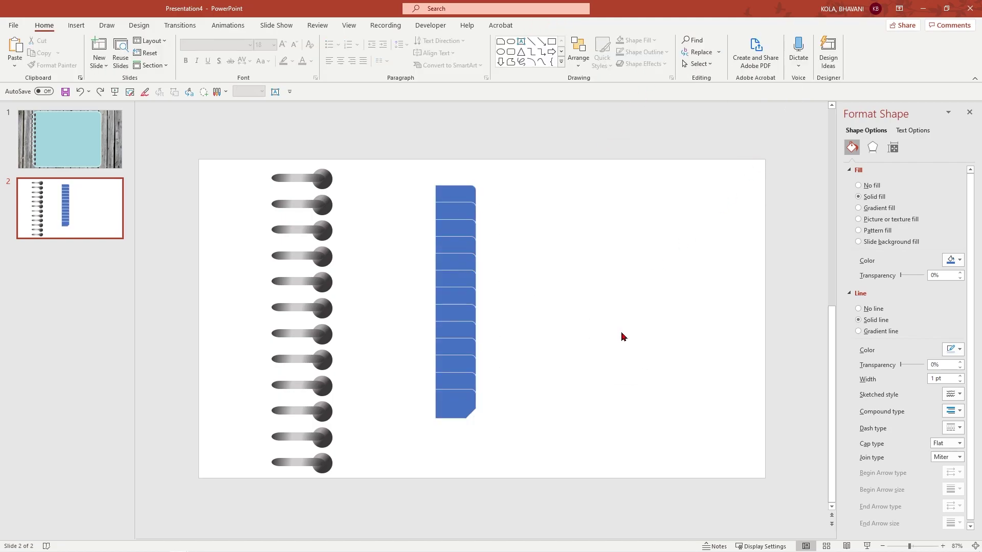
{"action": "left_click_drag", "start_coordinate": [500, 176], "coordinate": [401, 512]}
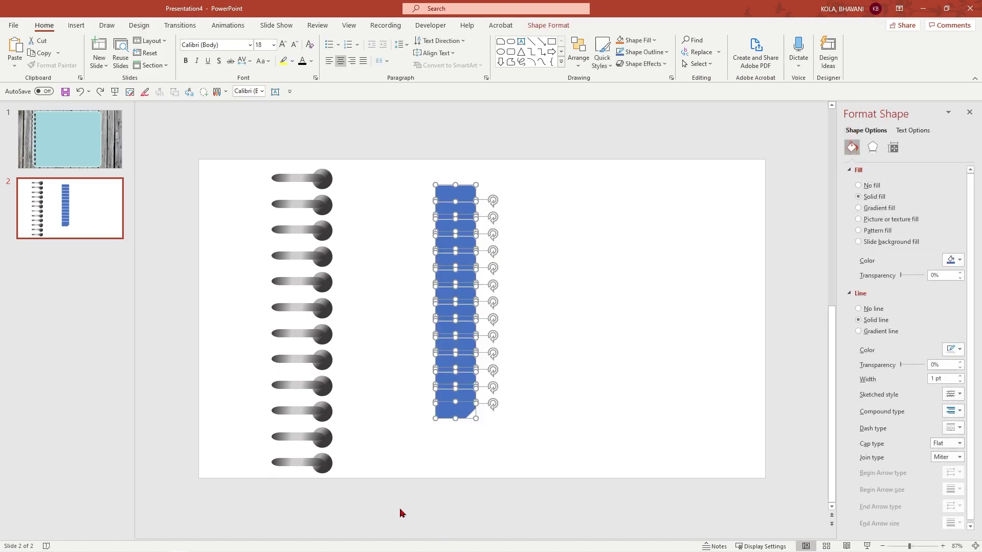
{"action": "key", "text": "ctrl+g"}
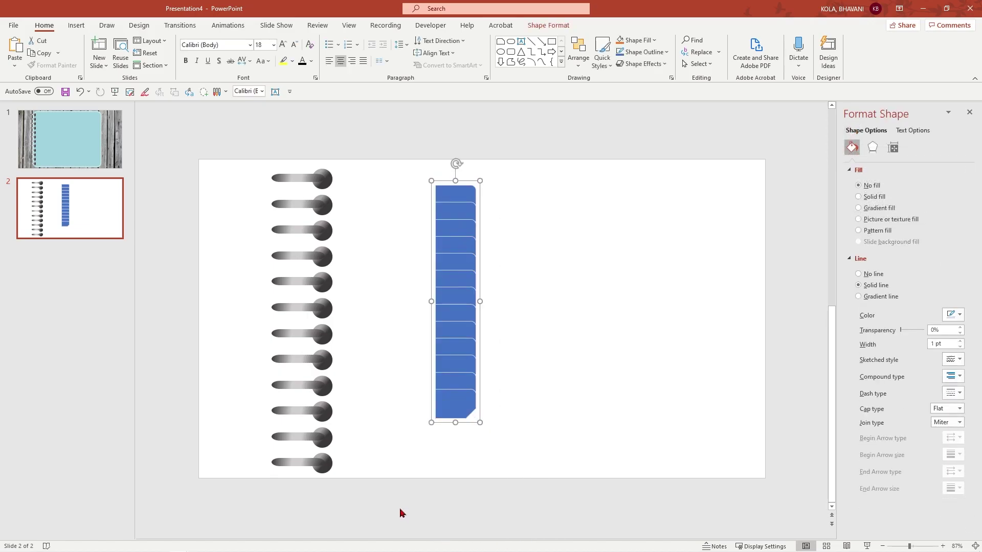
Copy the tab group onto slide 1 and stretch it down the page's right edge
{"action": "right_click", "coordinate": [464, 229]}
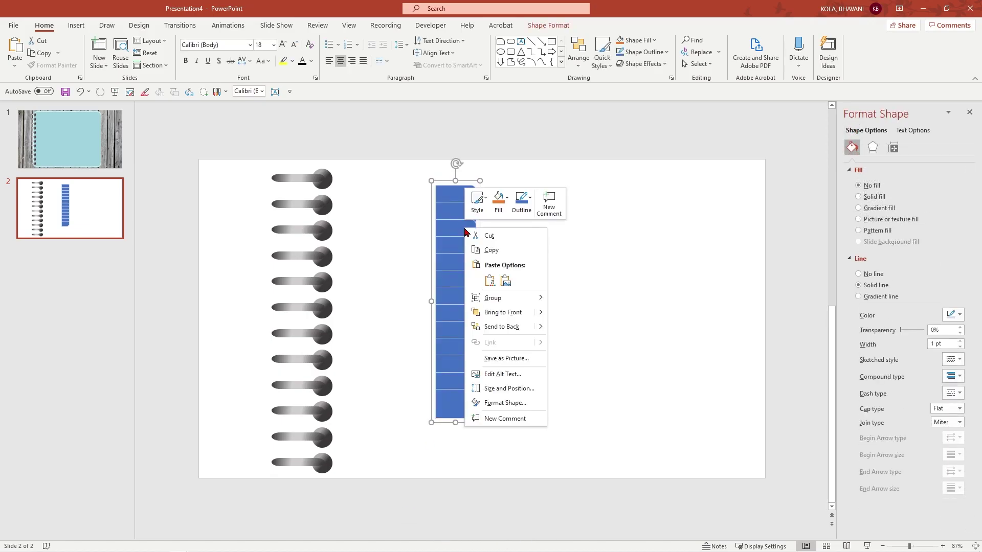
{"action": "left_click", "coordinate": [494, 249]}
{"action": "left_click", "coordinate": [81, 153]}
{"action": "left_click", "coordinate": [536, 245]}
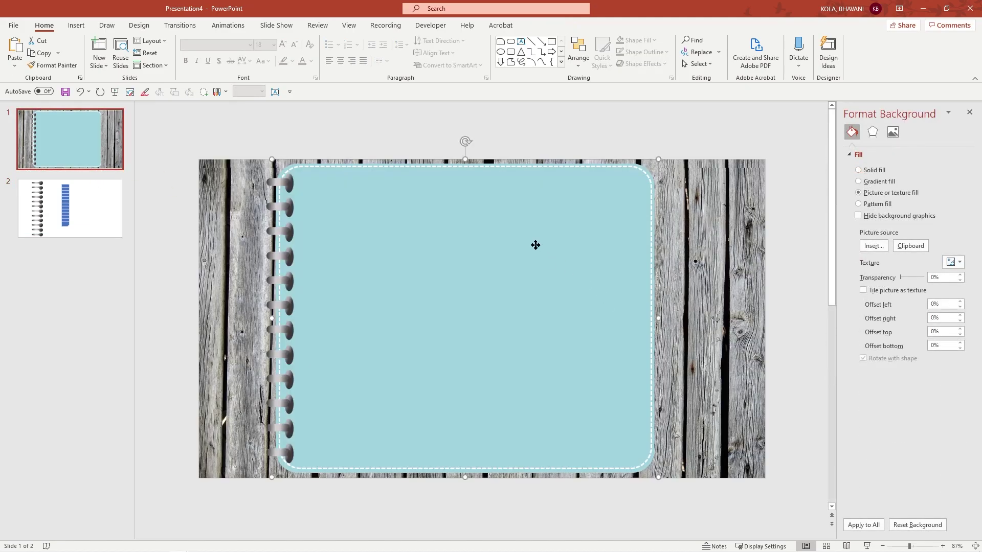
{"action": "right_click", "coordinate": [536, 245]}
{"action": "left_click", "coordinate": [557, 294]}
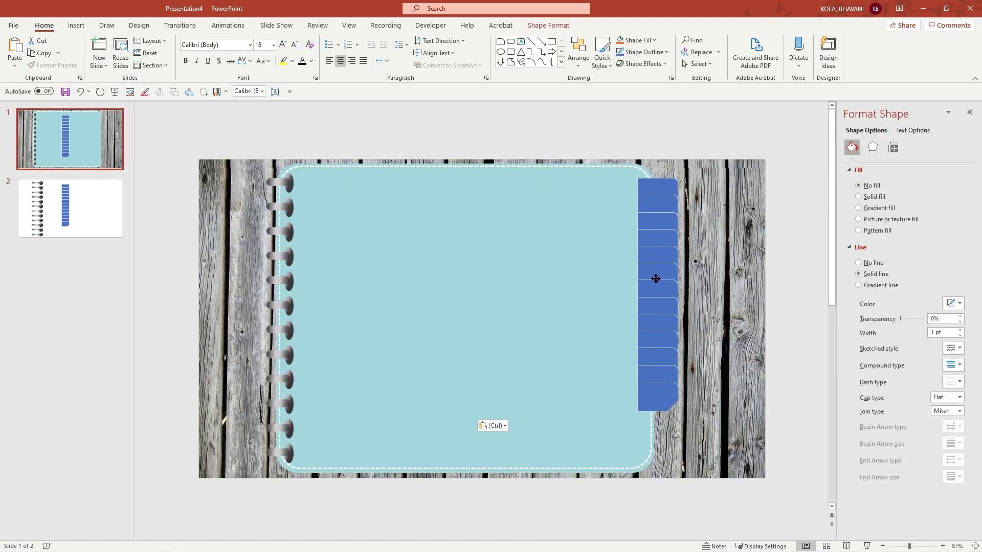
{"action": "left_click_drag", "start_coordinate": [656, 415], "coordinate": [665, 467]}
Send the tab strip to the back, behind the notebook page
{"action": "left_click", "coordinate": [710, 401]}
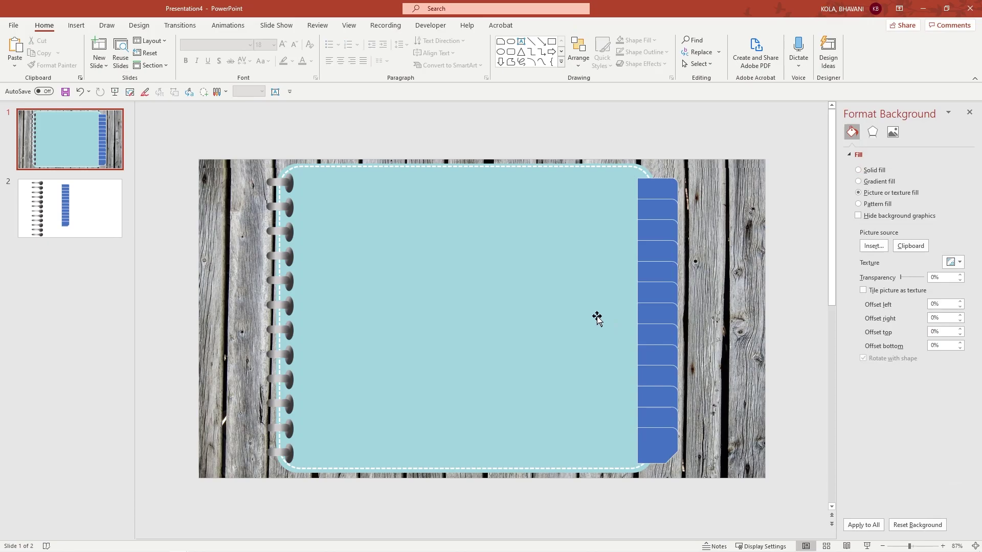
{"action": "left_click", "coordinate": [646, 299]}
{"action": "right_click", "coordinate": [647, 300]}
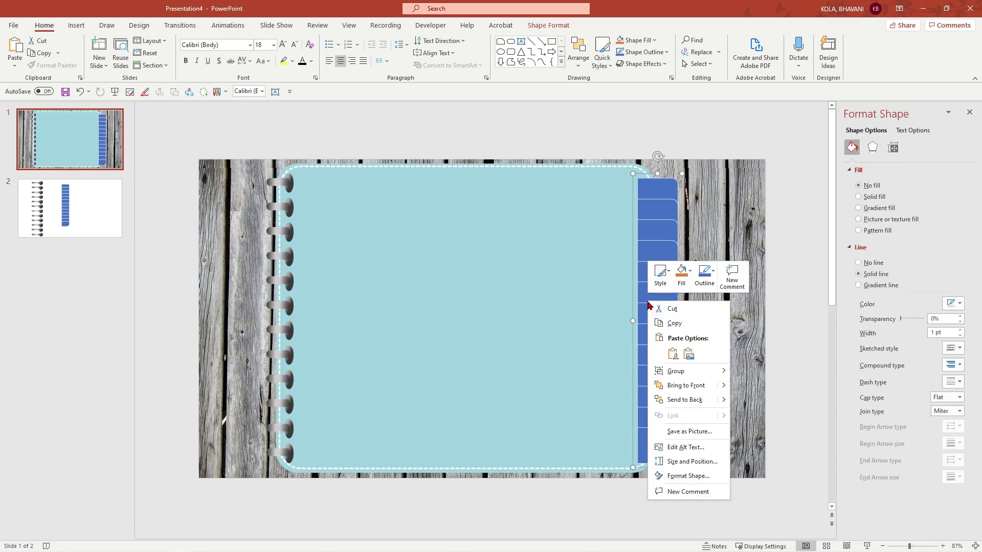
{"action": "left_click", "coordinate": [684, 400]}
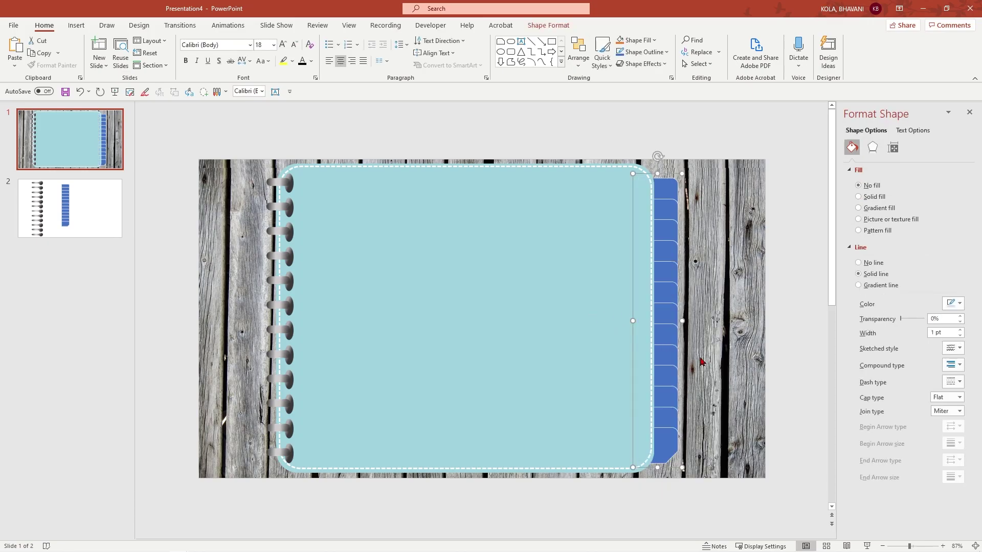
{"action": "left_click", "coordinate": [714, 354]}
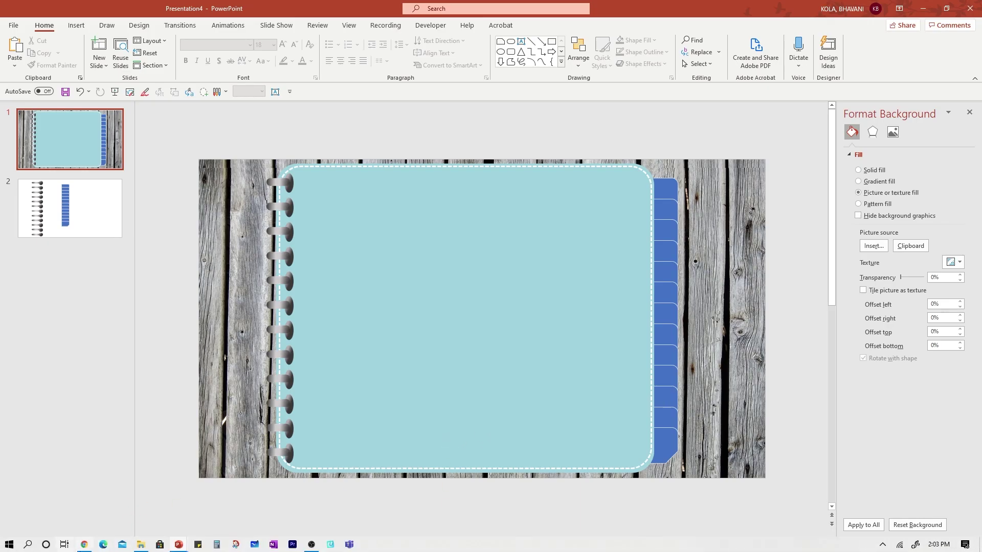
Browse the colour palettes on Adobe Color's Explore page in Chrome
{"action": "left_click", "coordinate": [85, 544]}
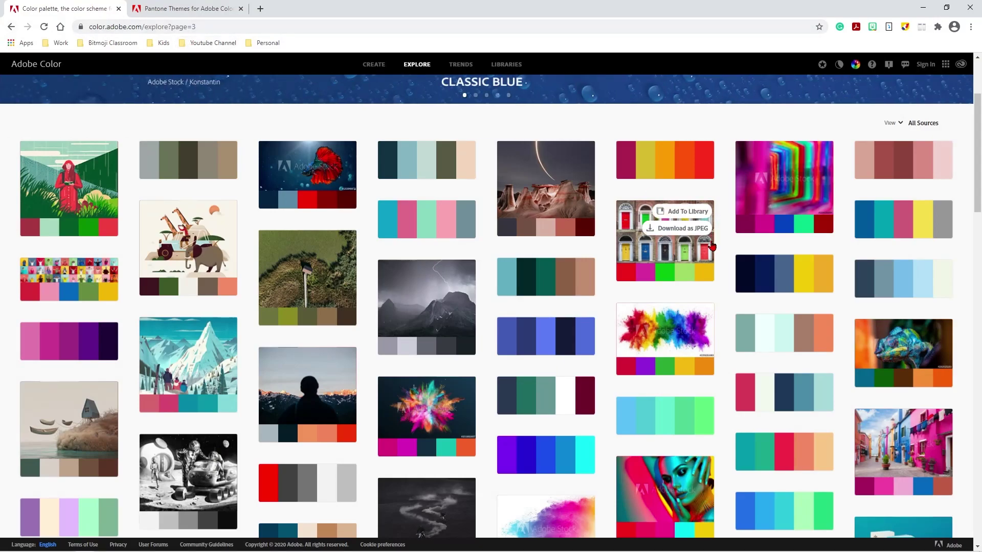
{"action": "scroll", "coordinate": [747, 333], "scroll_direction": "down", "scroll_amount": 6}
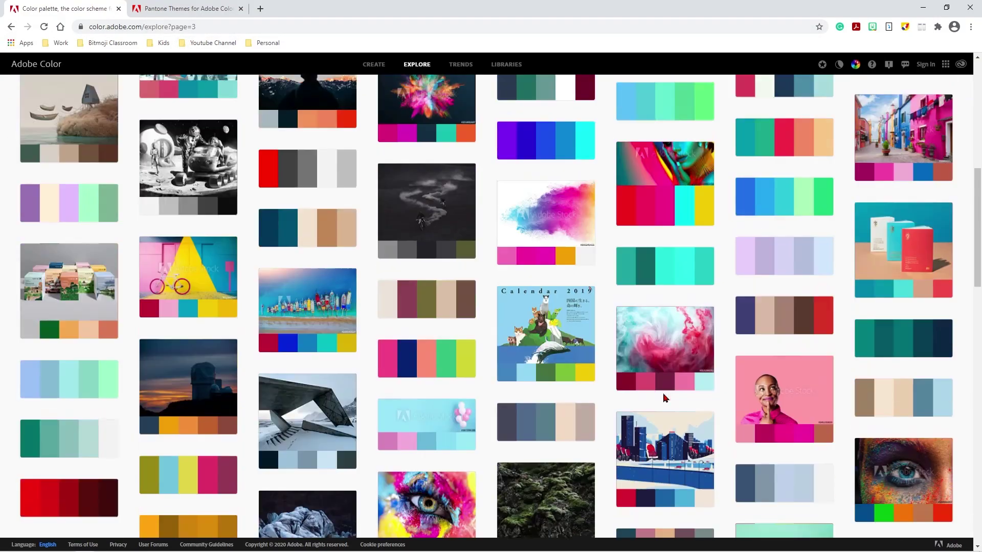
{"action": "scroll", "coordinate": [759, 265], "scroll_direction": "up", "scroll_amount": 1}
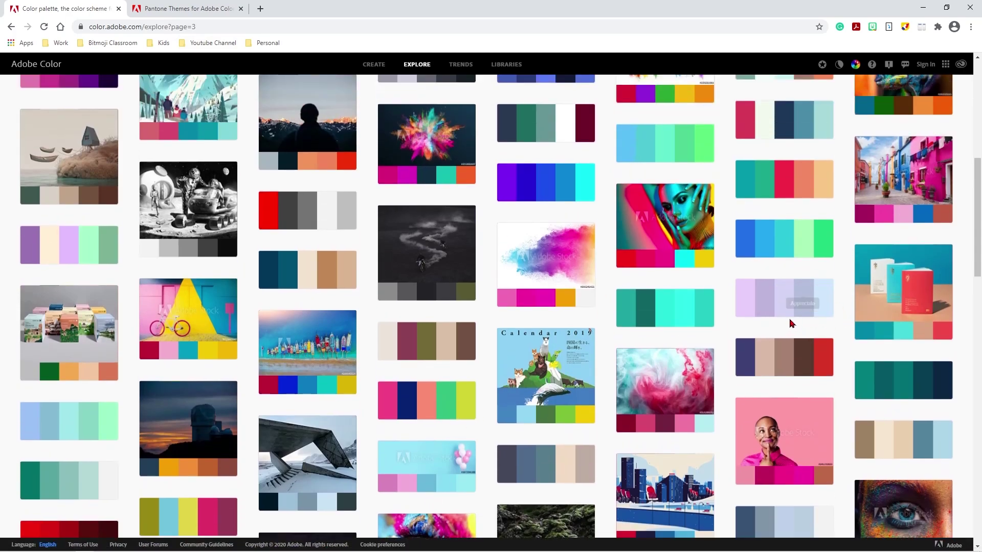
{"action": "mouse_move", "coordinate": [806, 311]}
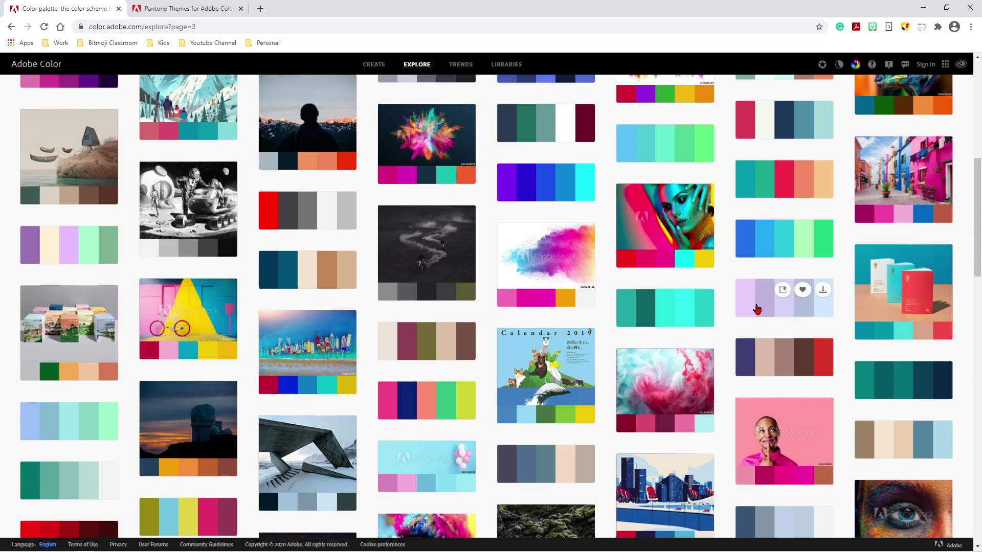
{"action": "scroll", "coordinate": [762, 305], "scroll_direction": "up", "scroll_amount": 2}
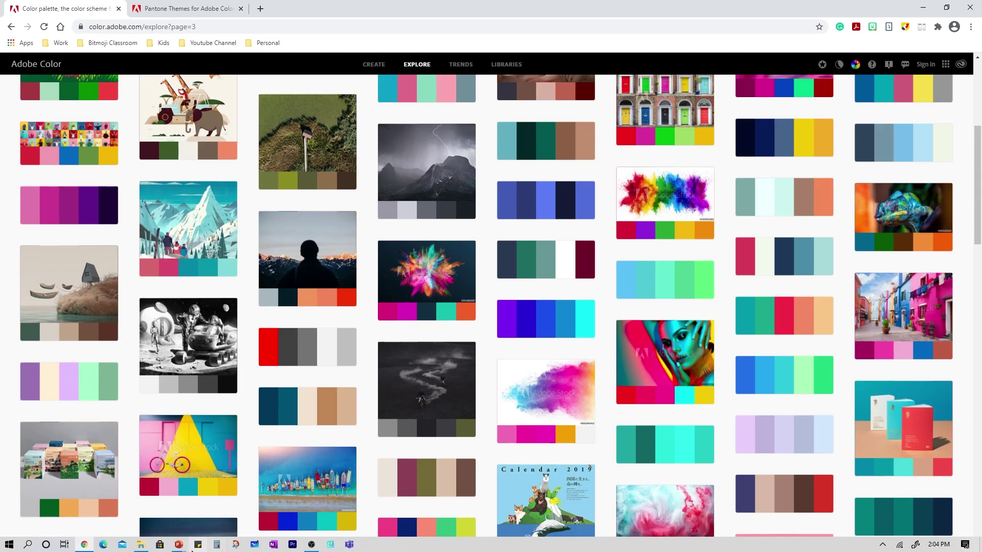
Capture an Adobe Color palette into Presentation4 with a Screen Clipping
{"action": "mouse_move", "coordinate": [179, 547]}
{"action": "left_click", "coordinate": [219, 520]}
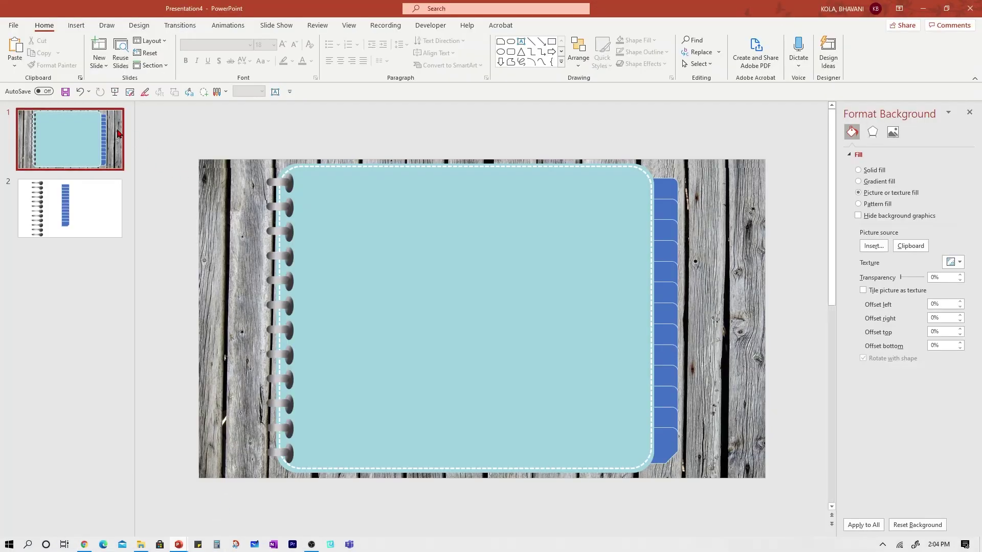
{"action": "left_click", "coordinate": [76, 25]}
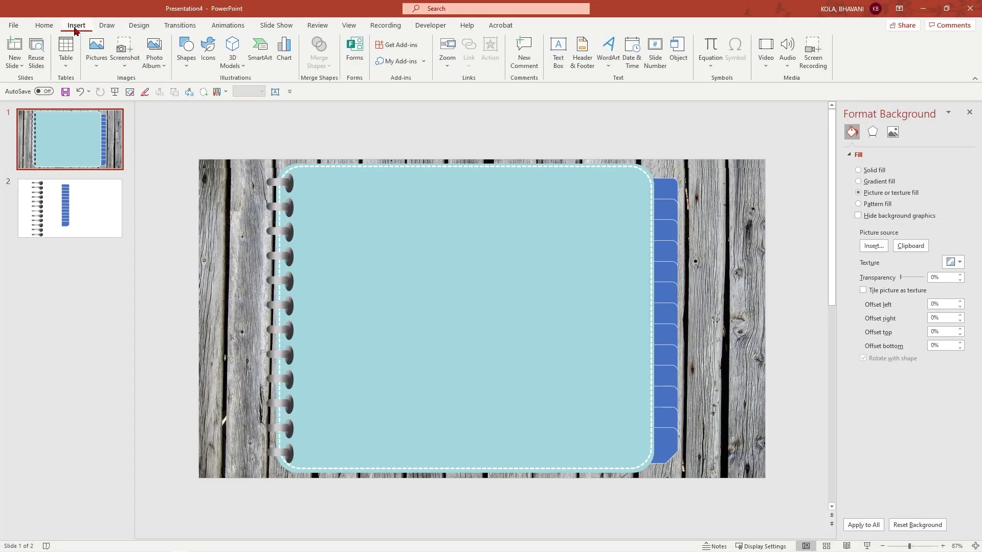
{"action": "left_click", "coordinate": [125, 58]}
{"action": "left_click", "coordinate": [150, 152]}
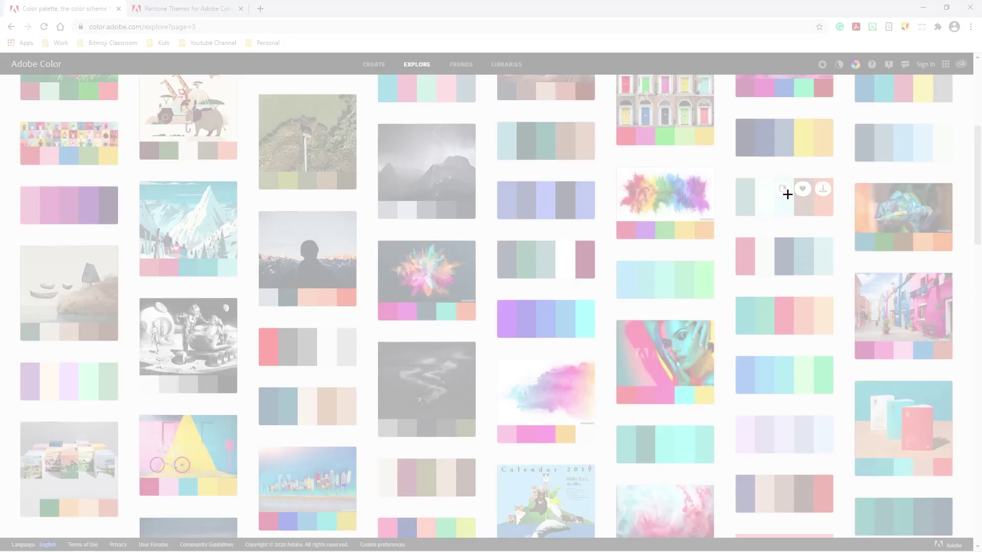
{"action": "left_click_drag", "start_coordinate": [736, 177], "coordinate": [837, 220]}
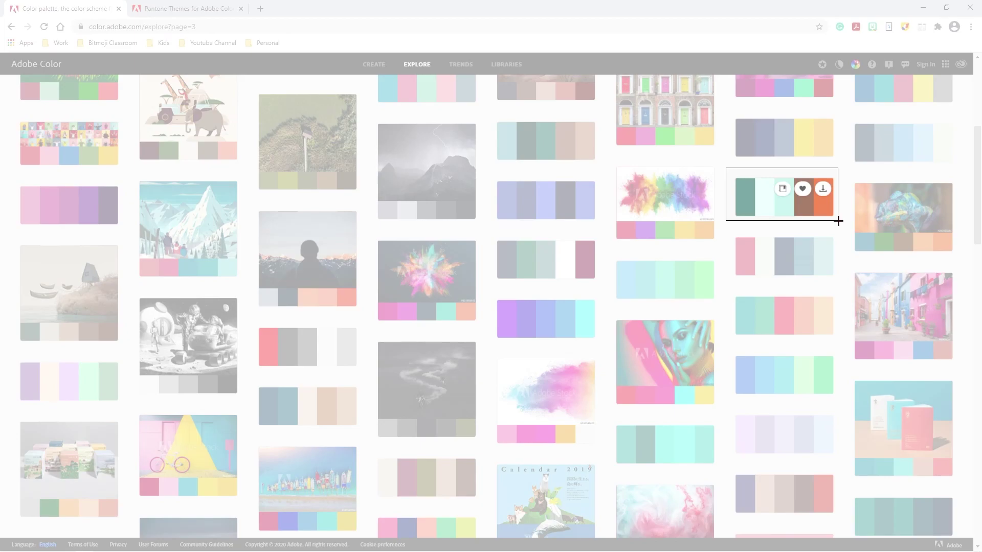
Park the palette pictures just below slide 1's bottom-left edge
{"action": "left_click_drag", "start_coordinate": [487, 327], "coordinate": [342, 511]}
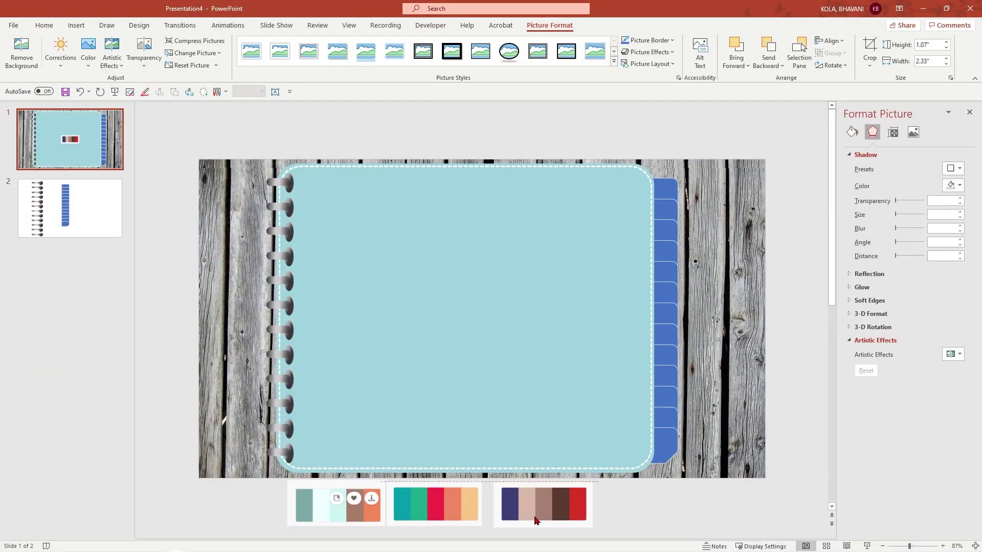
{"action": "left_click", "coordinate": [526, 519]}
{"action": "left_click", "coordinate": [663, 522]}
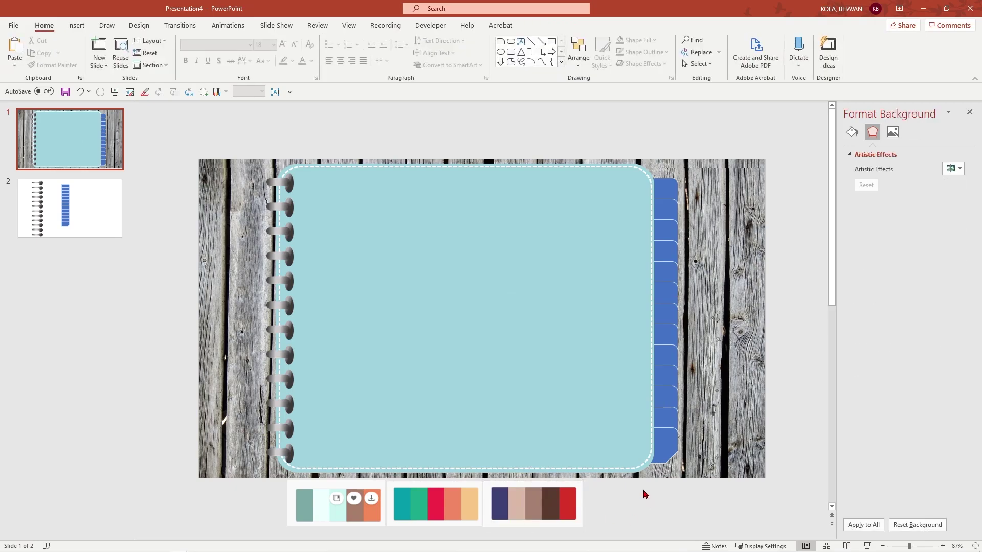
Shift the top tab down the strip and top-align the Jan–Dec month labels
{"action": "left_click", "coordinate": [666, 189]}
{"action": "left_click", "coordinate": [666, 190]}
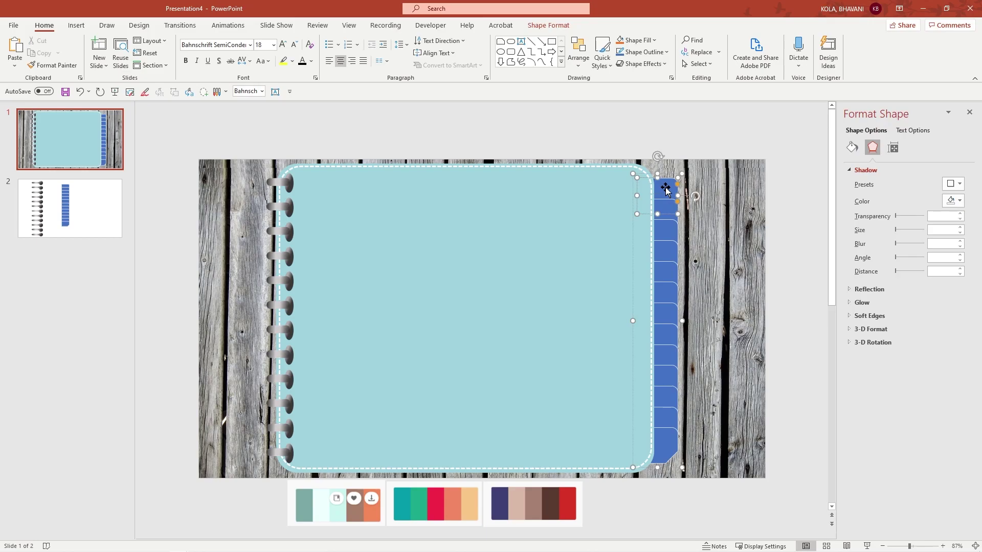
{"action": "left_click_drag", "start_coordinate": [672, 190], "coordinate": [670, 211]}
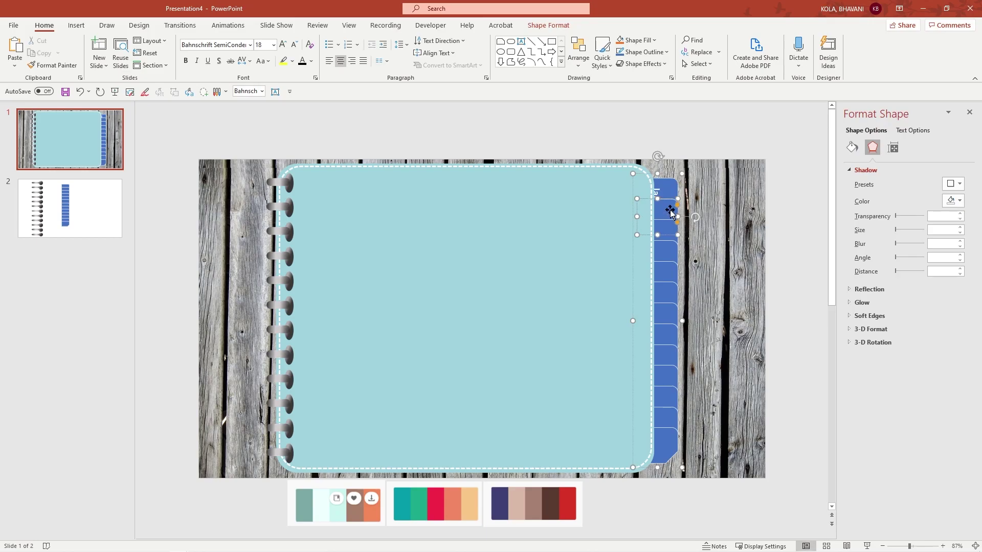
{"action": "key", "text": "Escape"}
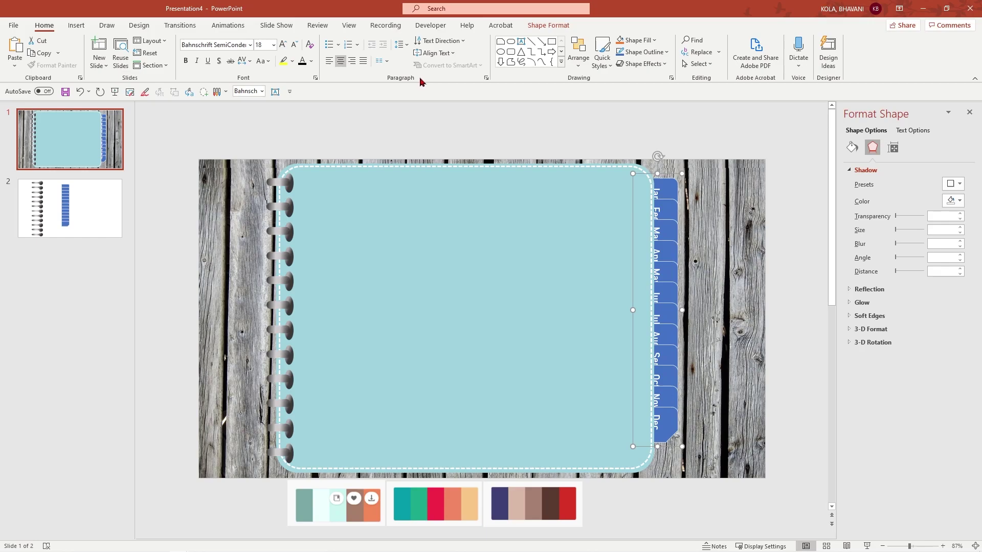
{"action": "left_click", "coordinate": [449, 53]}
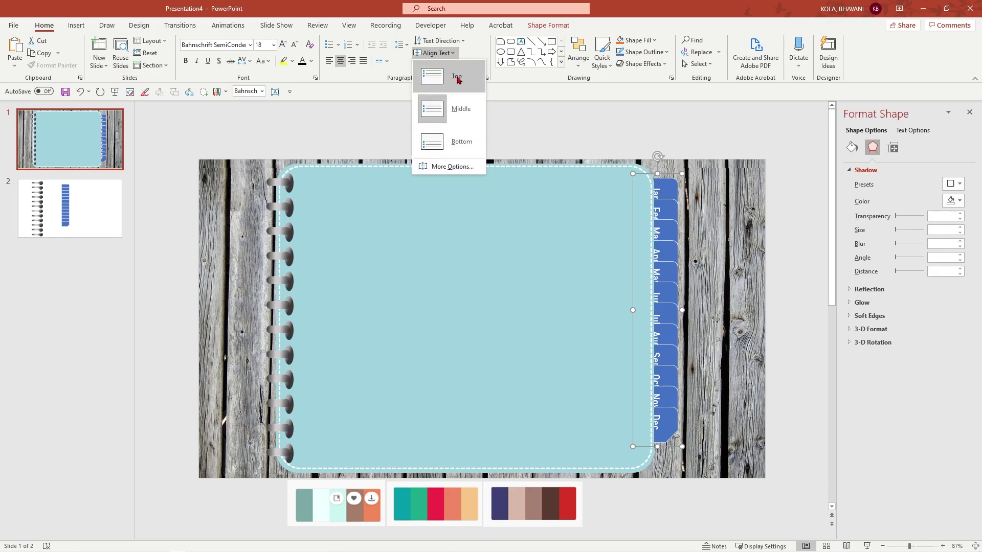
{"action": "left_click", "coordinate": [456, 77]}
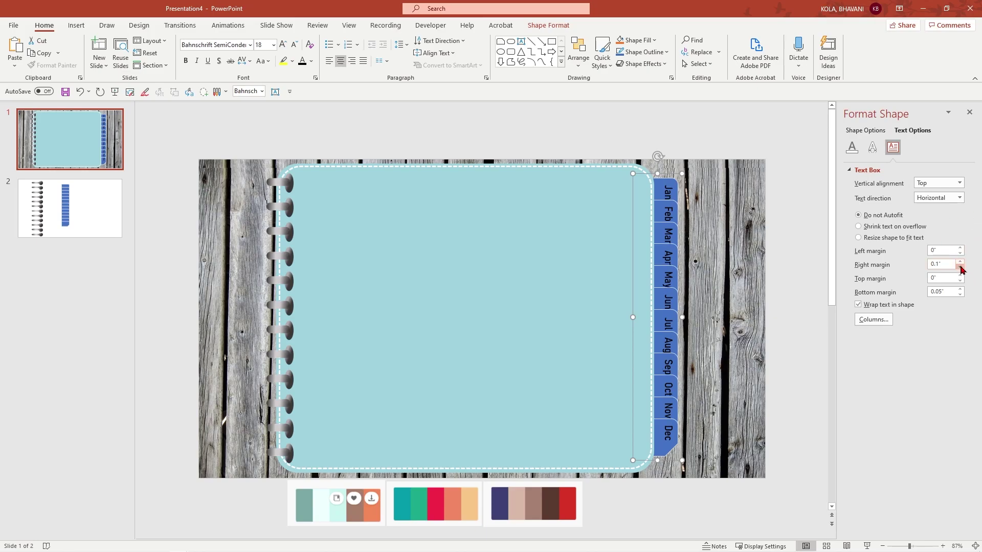
{"action": "left_click", "coordinate": [702, 261]}
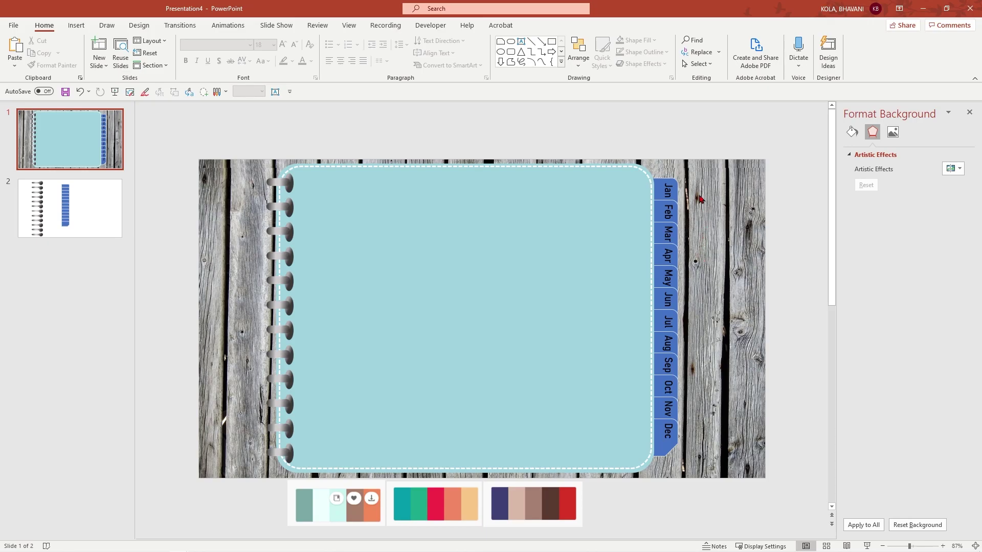
Give the Jan tab a solid fill using the eyedropper on the green palette swatch
{"action": "left_click", "coordinate": [666, 188]}
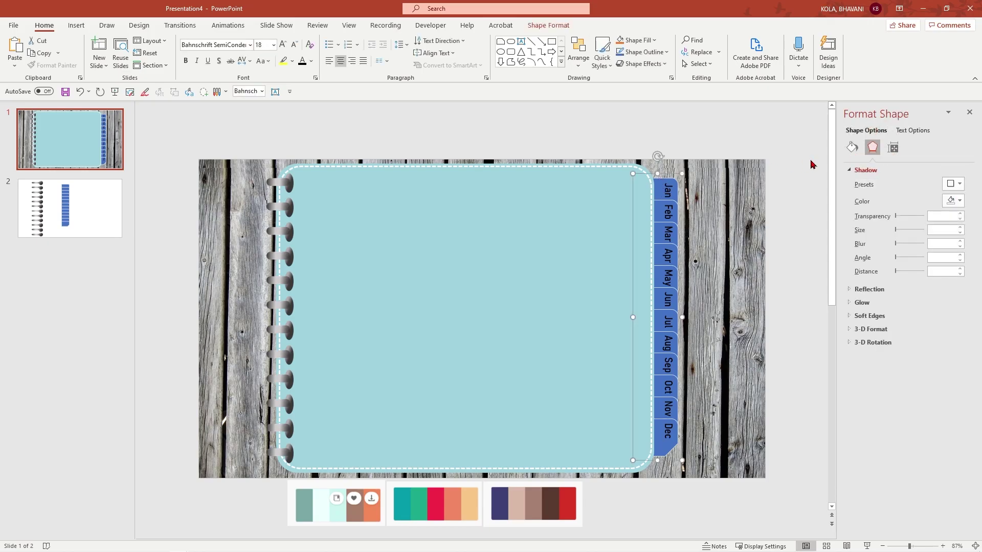
{"action": "left_click", "coordinate": [852, 148]}
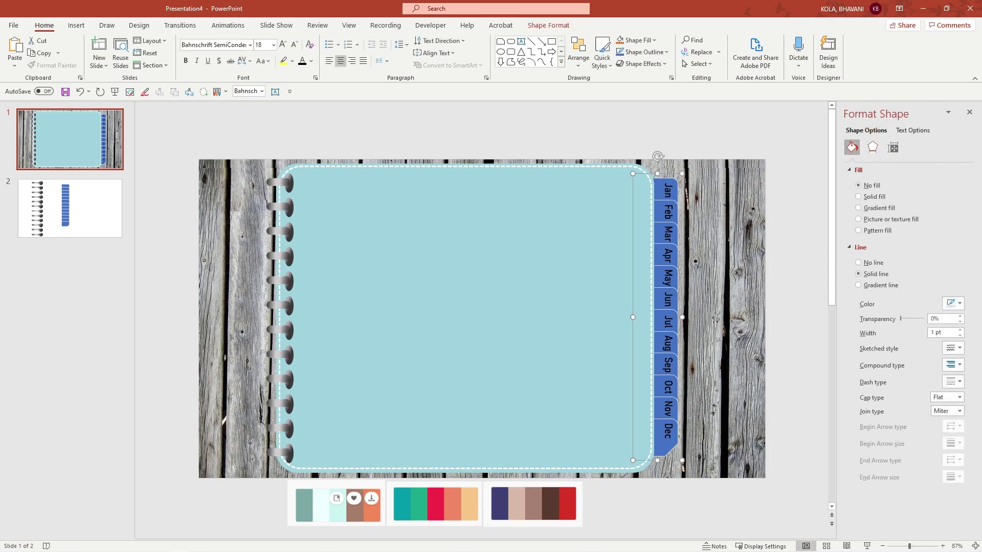
{"action": "right_click", "coordinate": [656, 243]}
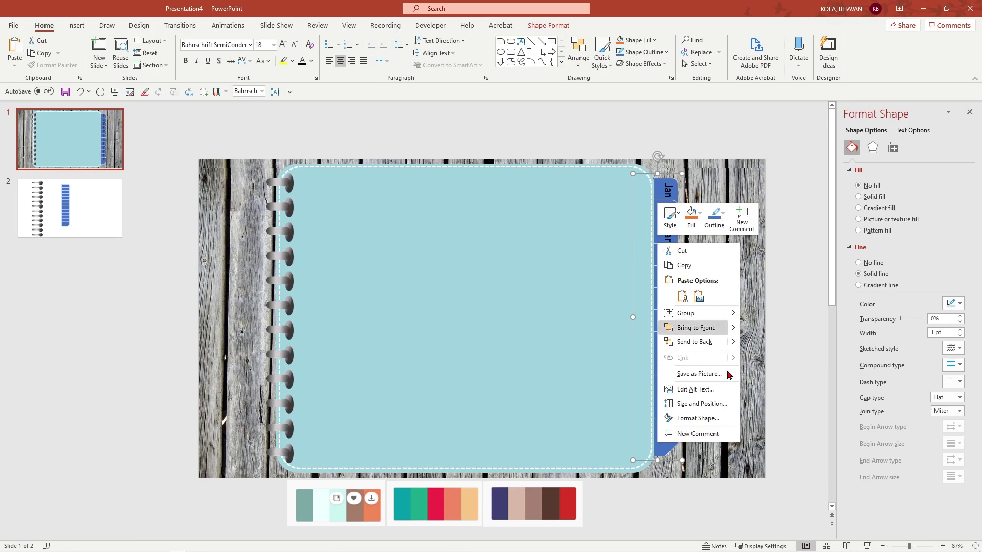
{"action": "left_click", "coordinate": [717, 419]}
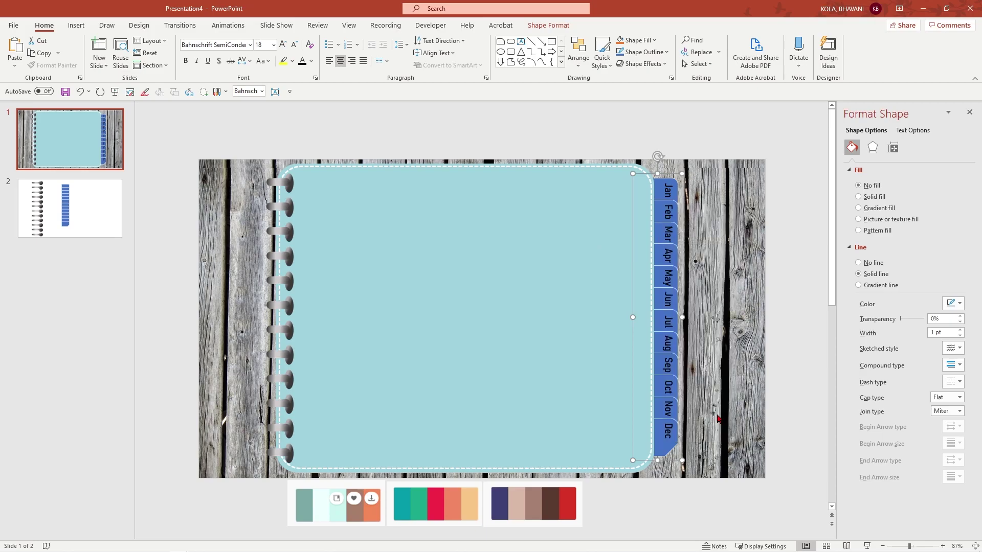
{"action": "left_click", "coordinate": [872, 197]}
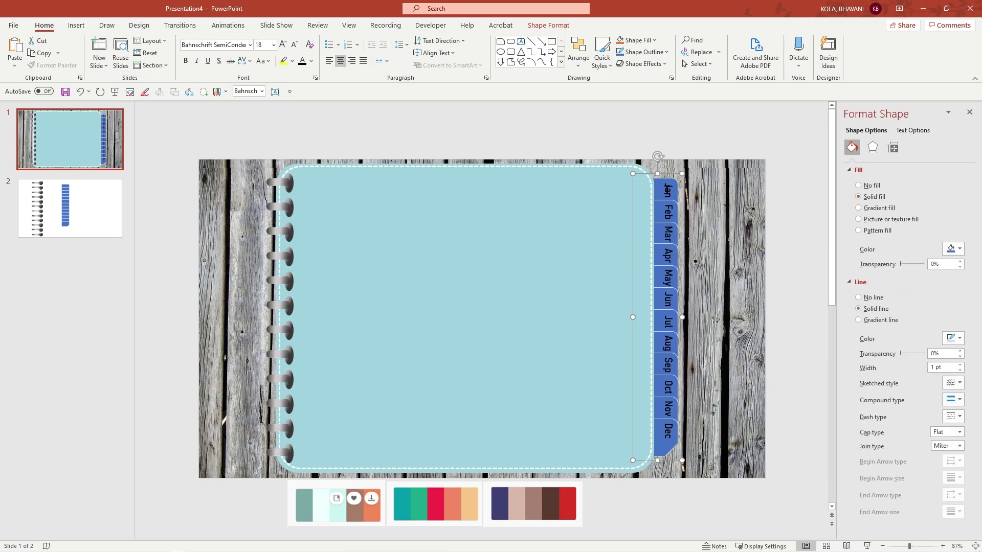
{"action": "left_click", "coordinate": [665, 188]}
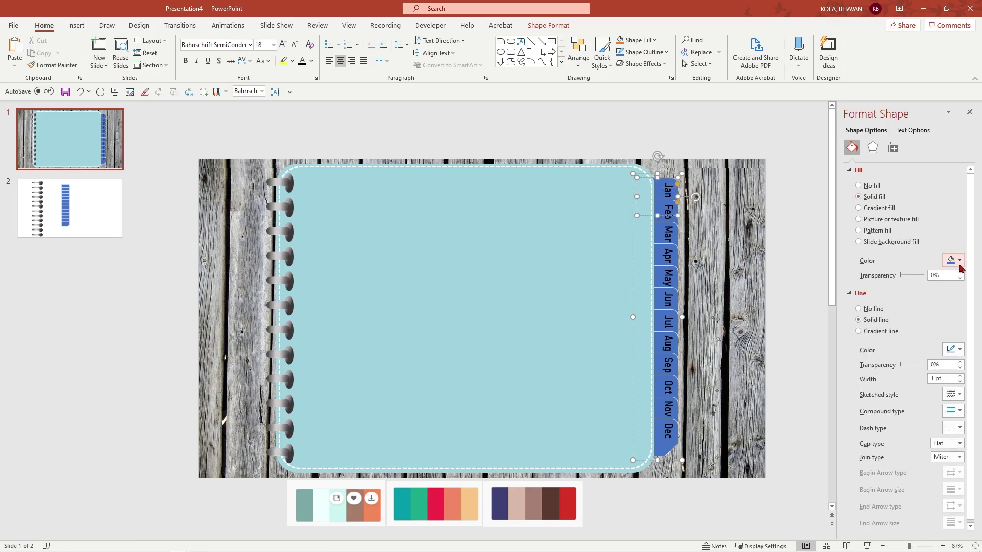
{"action": "left_click", "coordinate": [958, 261]}
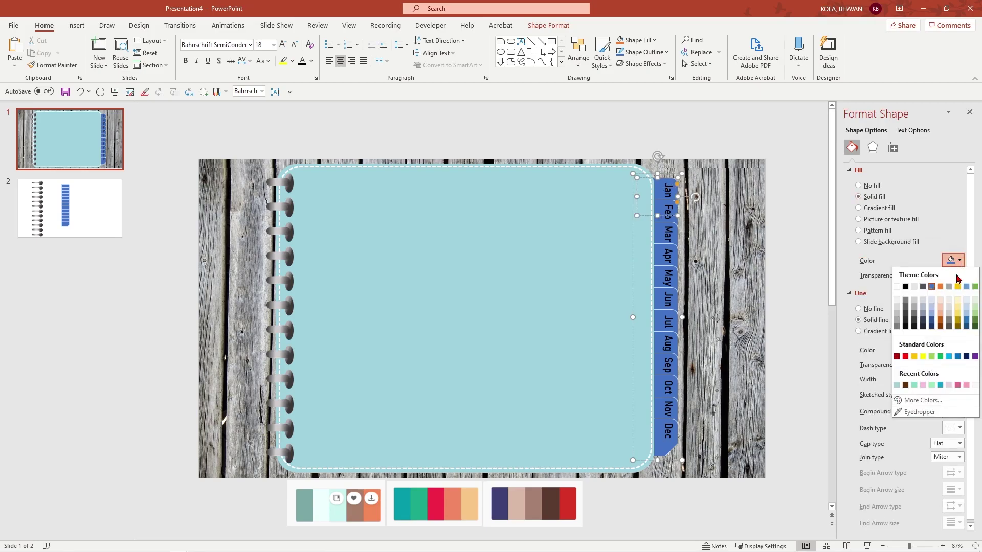
{"action": "left_click", "coordinate": [919, 412]}
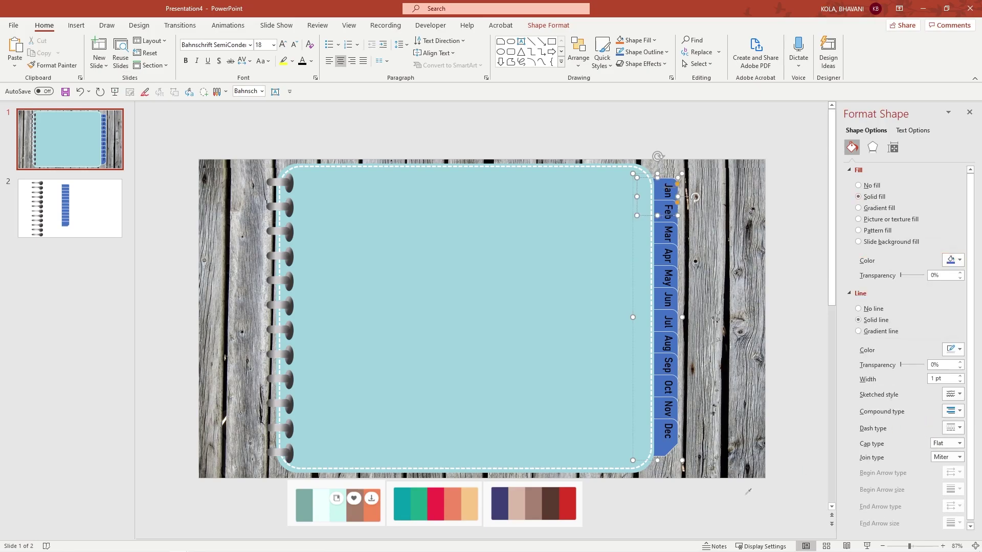
{"action": "left_click", "coordinate": [424, 500]}
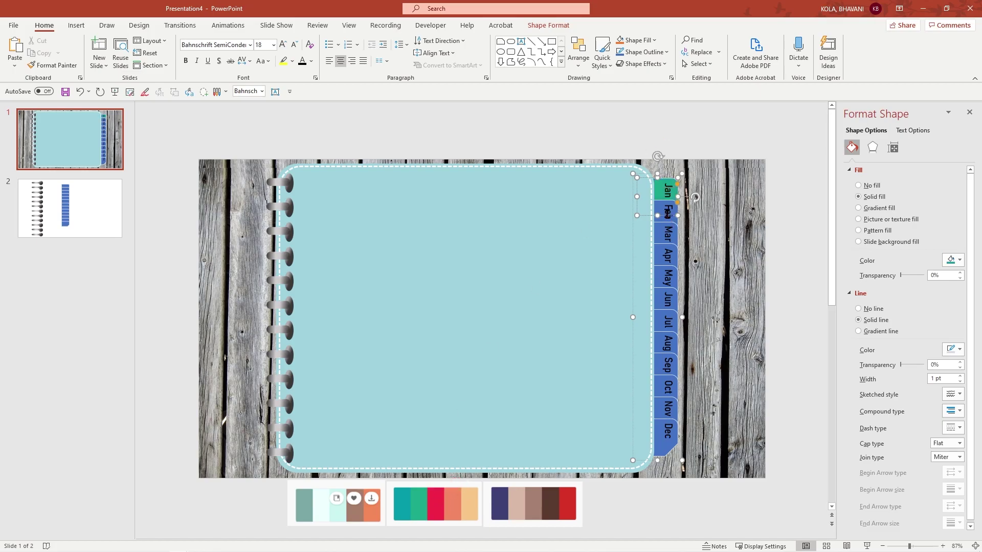
Fill the Feb tab with the mauve-brown palette swatch using the eyedropper
{"action": "left_click", "coordinate": [666, 212]}
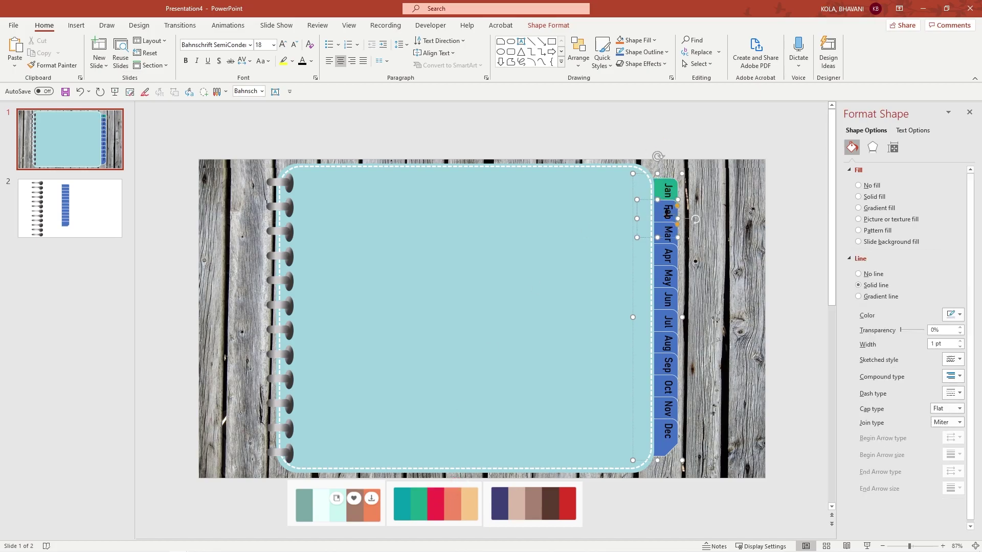
{"action": "left_click", "coordinate": [869, 196]}
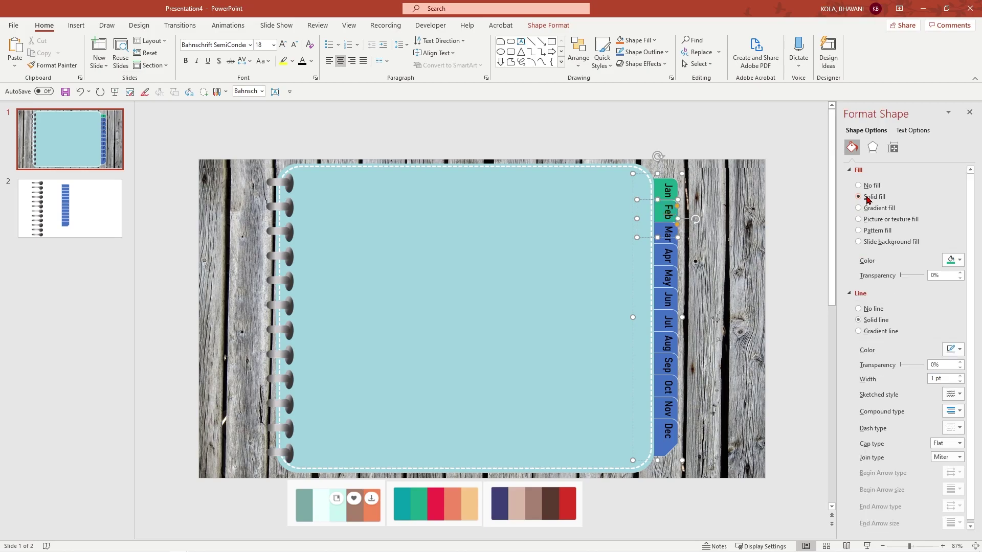
{"action": "left_click", "coordinate": [960, 261]}
{"action": "left_click", "coordinate": [904, 412]}
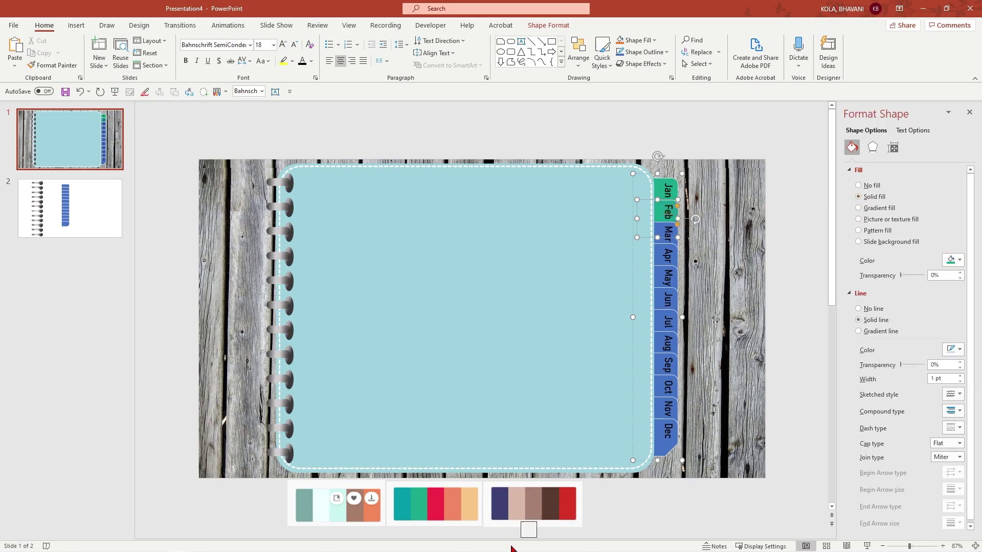
{"action": "left_click", "coordinate": [536, 503]}
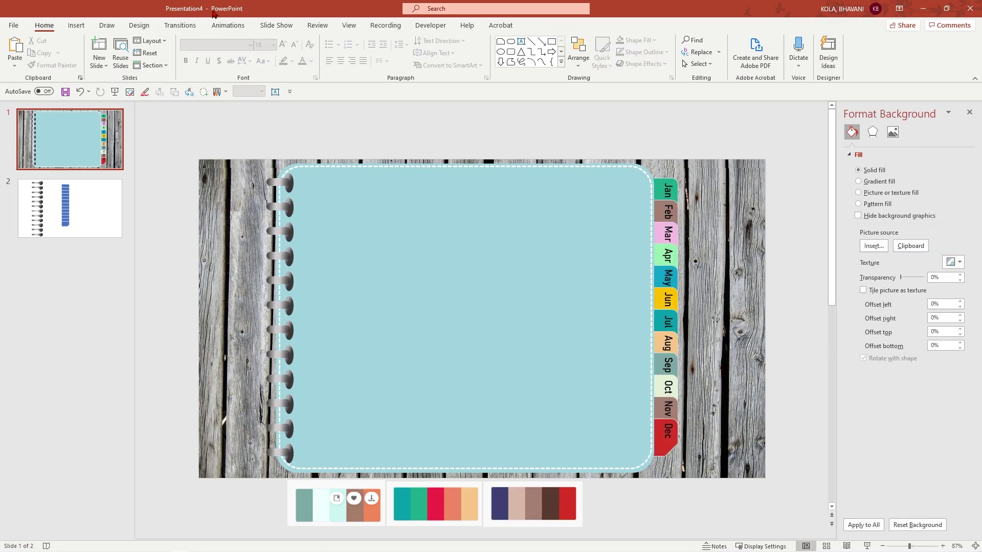
Draw a rounded rectangle near the page top, filled white with no outline
{"action": "left_click", "coordinate": [76, 26]}
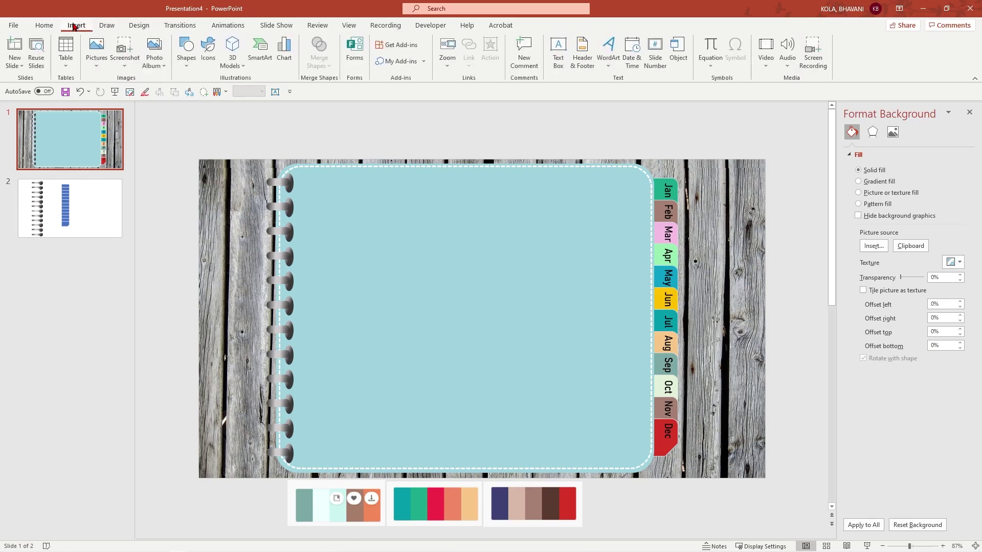
{"action": "left_click", "coordinate": [182, 56]}
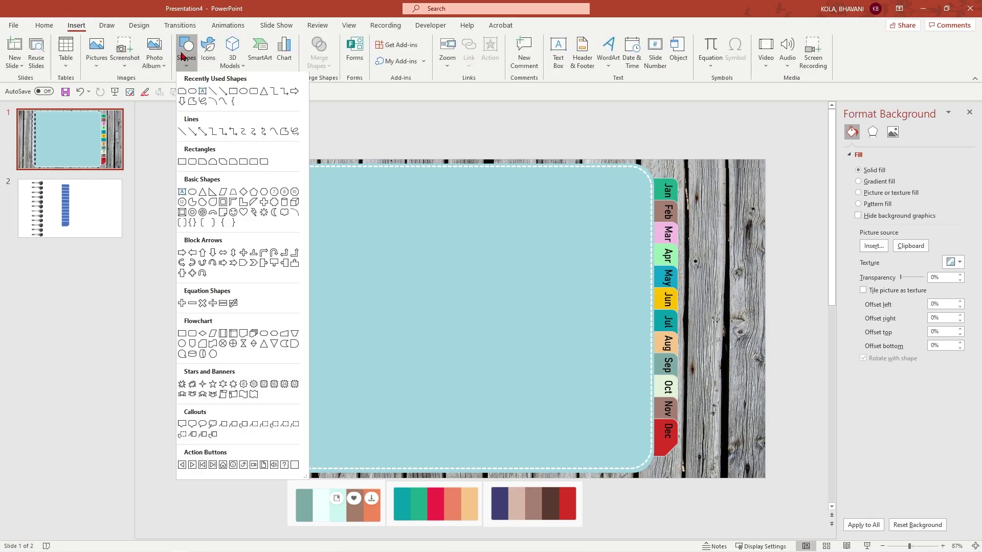
{"action": "left_click", "coordinate": [192, 165]}
{"action": "mouse_move", "coordinate": [343, 203]}
{"action": "left_mouse_down"}
{"action": "mouse_move", "coordinate": [537, 320]}
{"action": "mouse_move", "coordinate": [587, 309]}
{"action": "mouse_move", "coordinate": [558, 303]}
{"action": "left_mouse_up"}
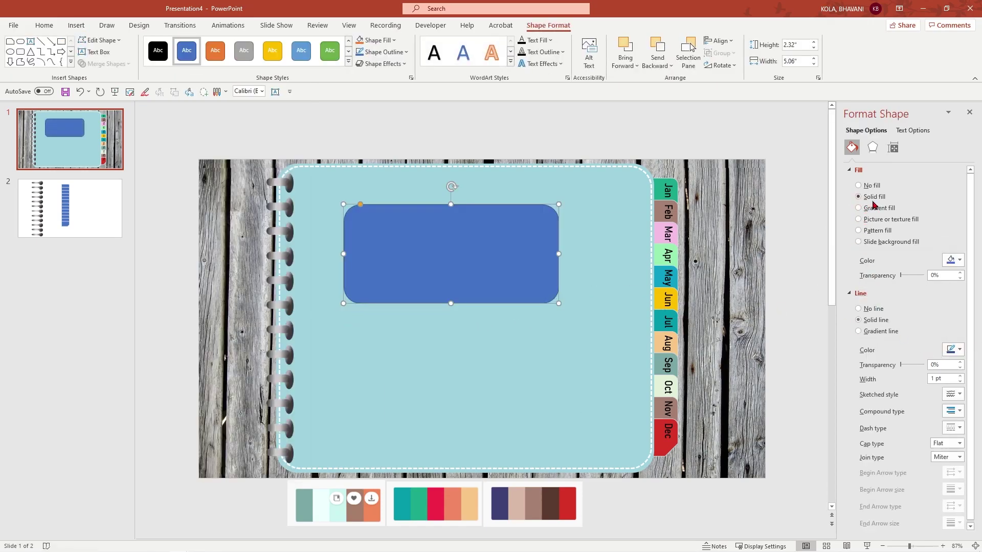
{"action": "left_click", "coordinate": [956, 260]}
{"action": "left_click", "coordinate": [896, 290]}
{"action": "left_click", "coordinate": [857, 308]}
{"action": "left_click", "coordinate": [751, 384]}
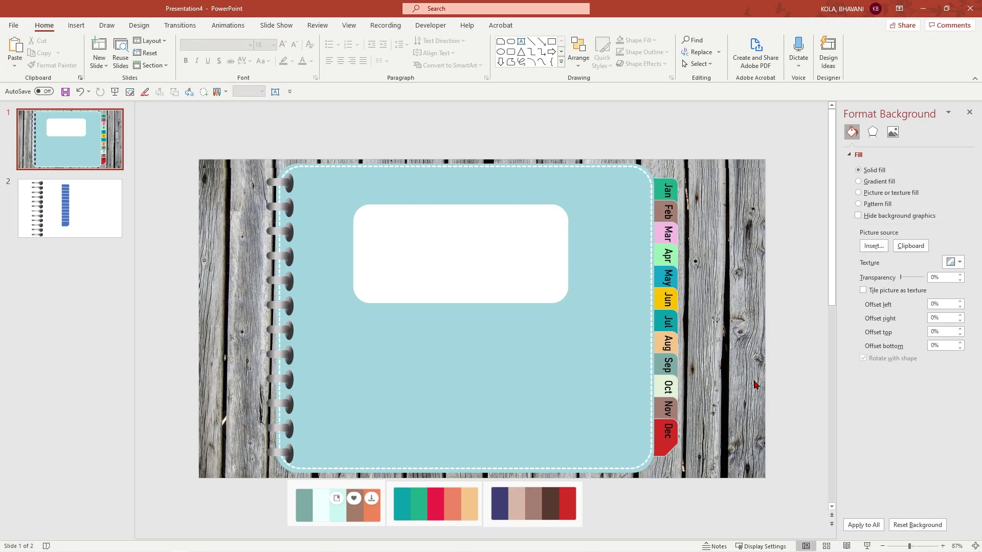
Add a new slide with an outline-free light blue rounded rectangle covering most of it
{"action": "key", "text": "ctrl+m"}
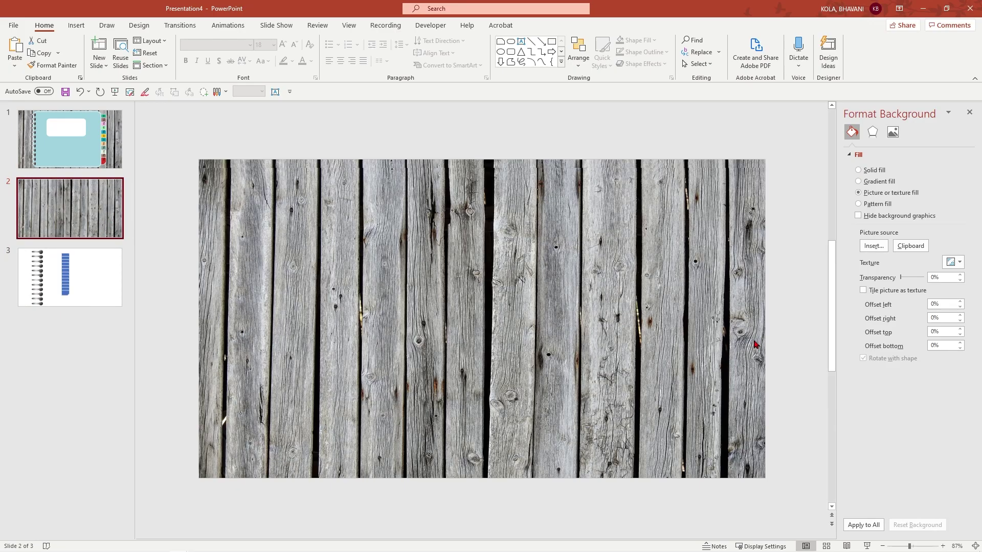
{"action": "left_click", "coordinate": [82, 27]}
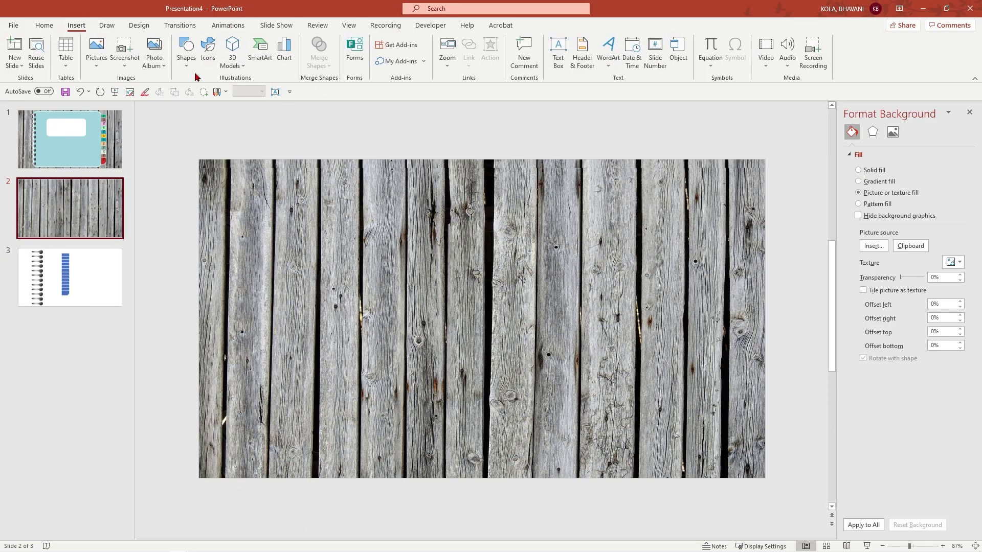
{"action": "left_click", "coordinate": [187, 47]}
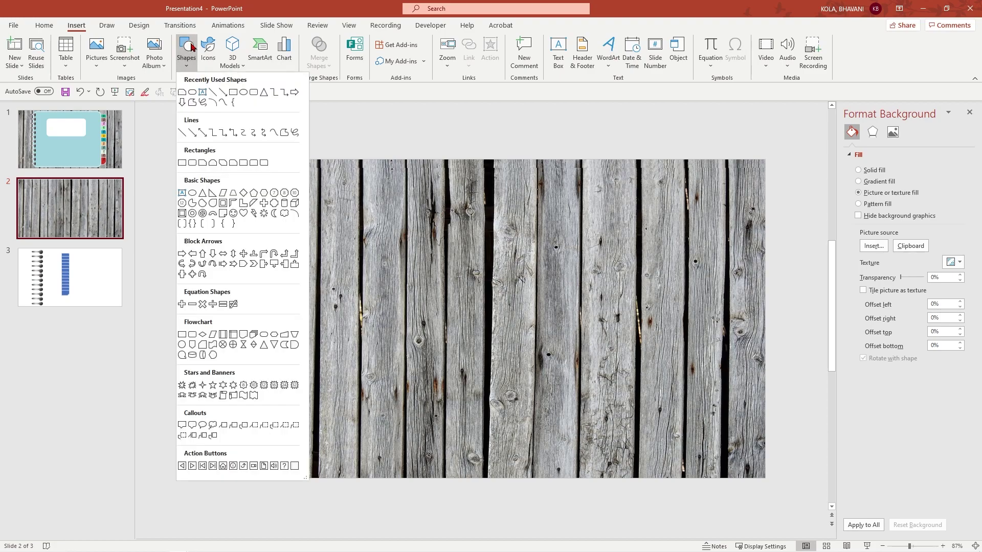
{"action": "left_click", "coordinate": [196, 163]}
{"action": "left_click_drag", "start_coordinate": [212, 175], "coordinate": [736, 473]}
{"action": "left_click", "coordinate": [857, 309]}
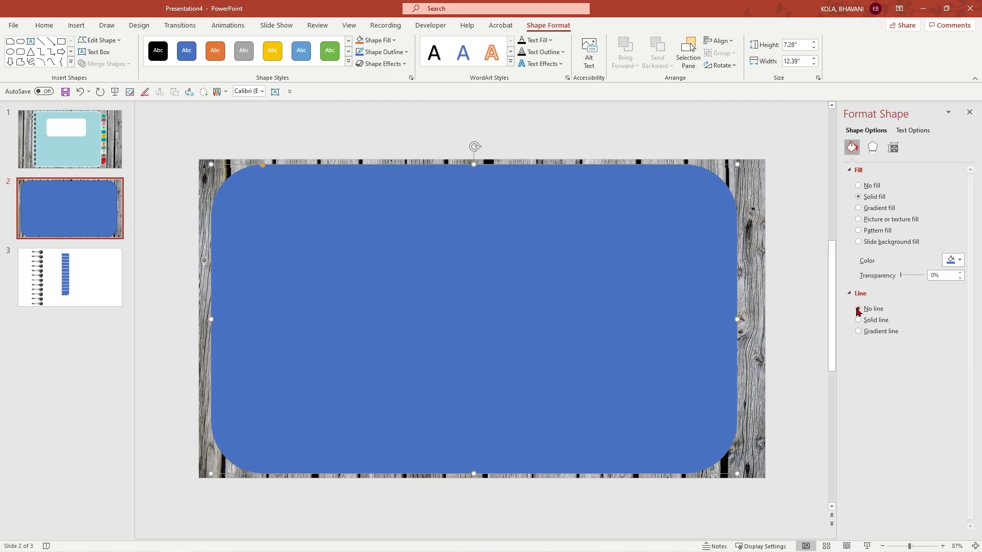
{"action": "left_click", "coordinate": [954, 264]}
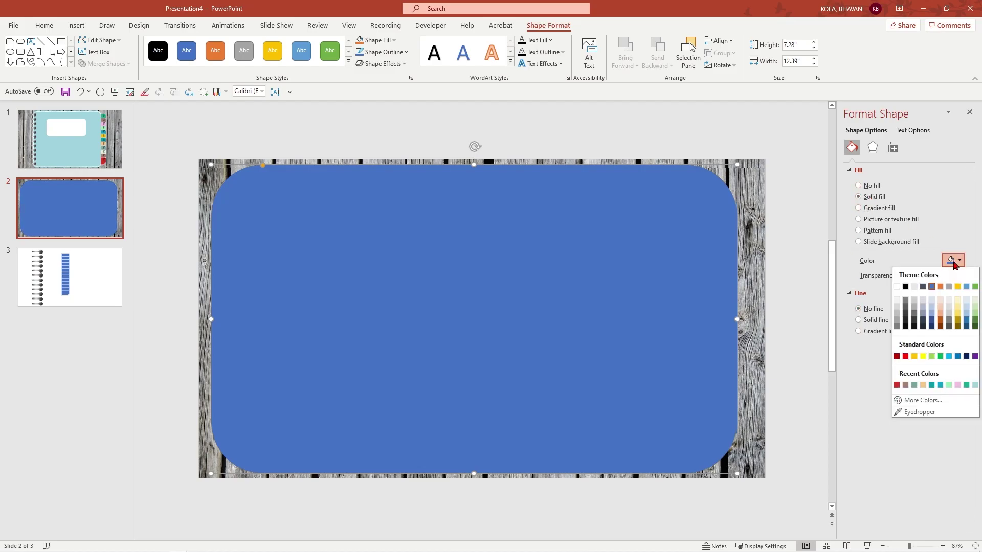
{"action": "left_click", "coordinate": [975, 385]}
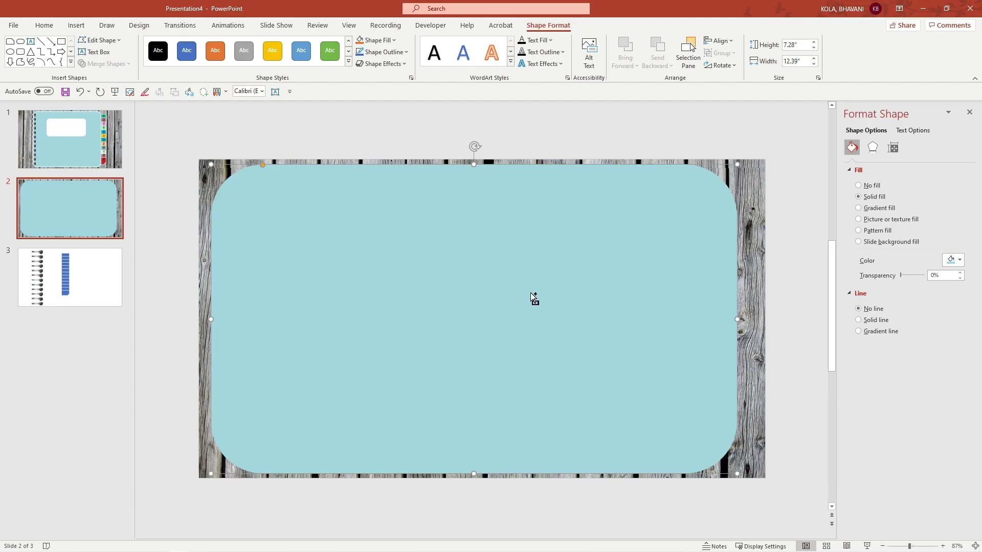
Duplicate the page as a no-fill copy with a white 2 pt dashed outline
{"action": "key", "text": "Right"}
{"action": "key", "text": "Right"}
{"action": "key", "text": "Down"}
{"action": "key", "text": "Down"}
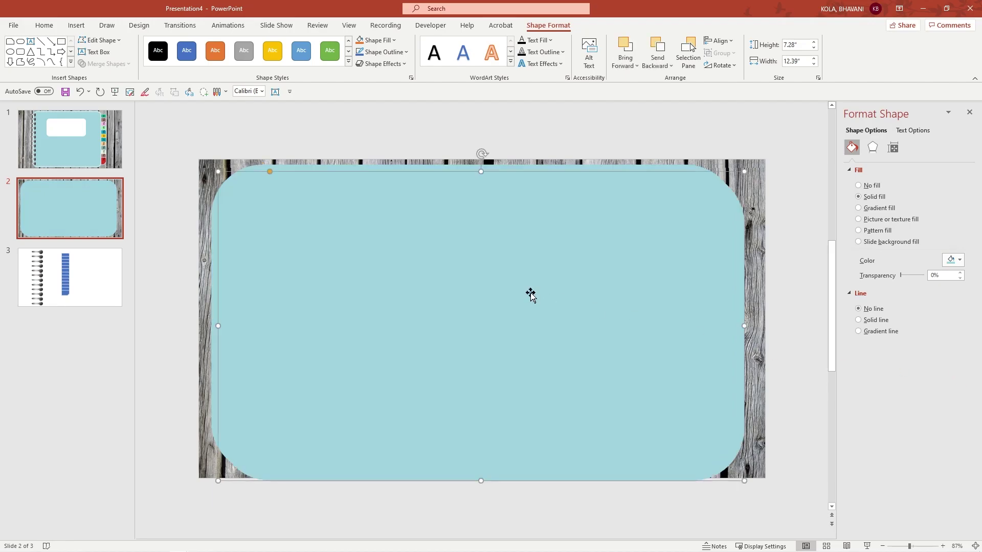
{"action": "left_click", "coordinate": [859, 321]}
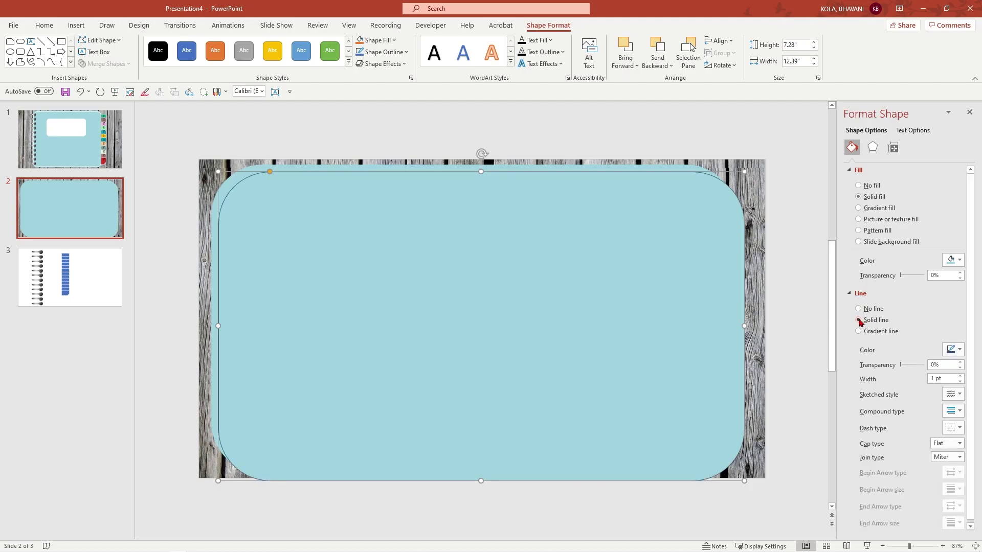
{"action": "left_click", "coordinate": [859, 186]}
{"action": "left_click", "coordinate": [957, 316]}
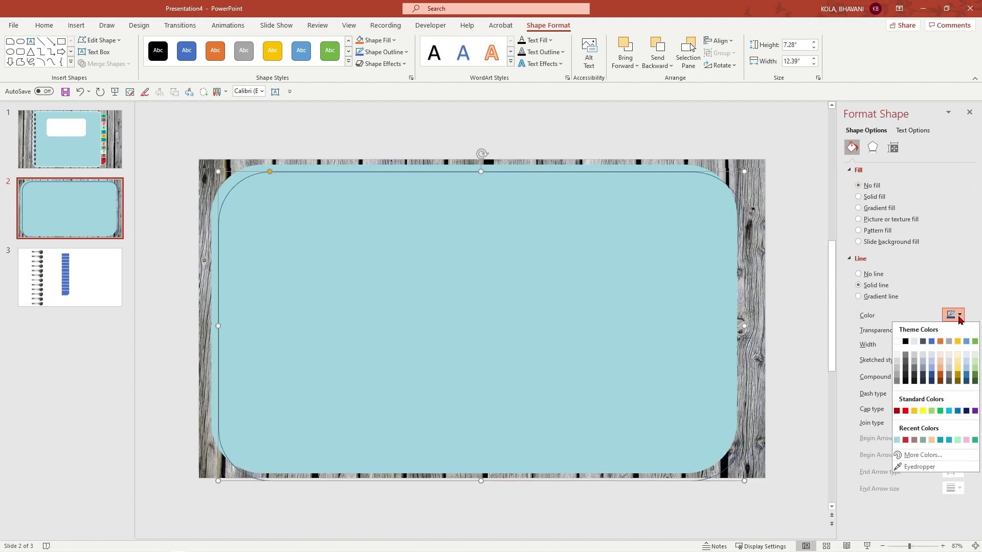
{"action": "left_click", "coordinate": [896, 342]}
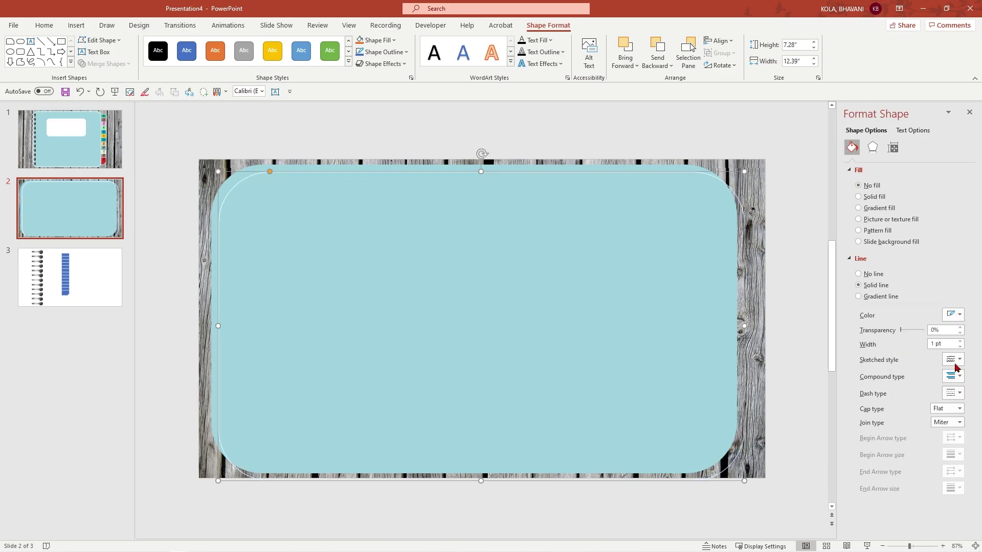
{"action": "left_click", "coordinate": [960, 341]}
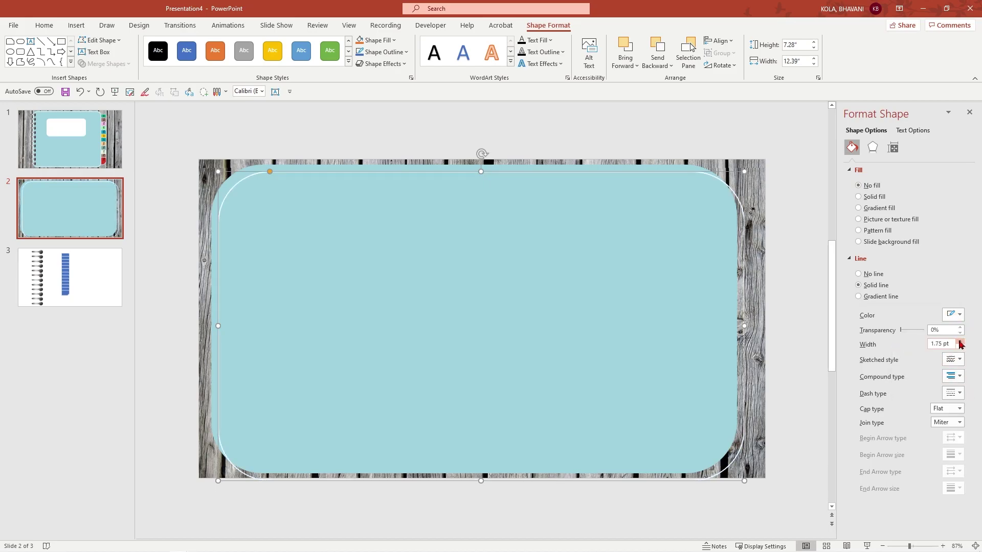
{"action": "left_click", "coordinate": [952, 392]}
{"action": "left_click", "coordinate": [950, 421]}
Shrink and centre the dashed border so it sits inside the blue page
{"action": "left_click_drag", "start_coordinate": [735, 394], "coordinate": [731, 395]}
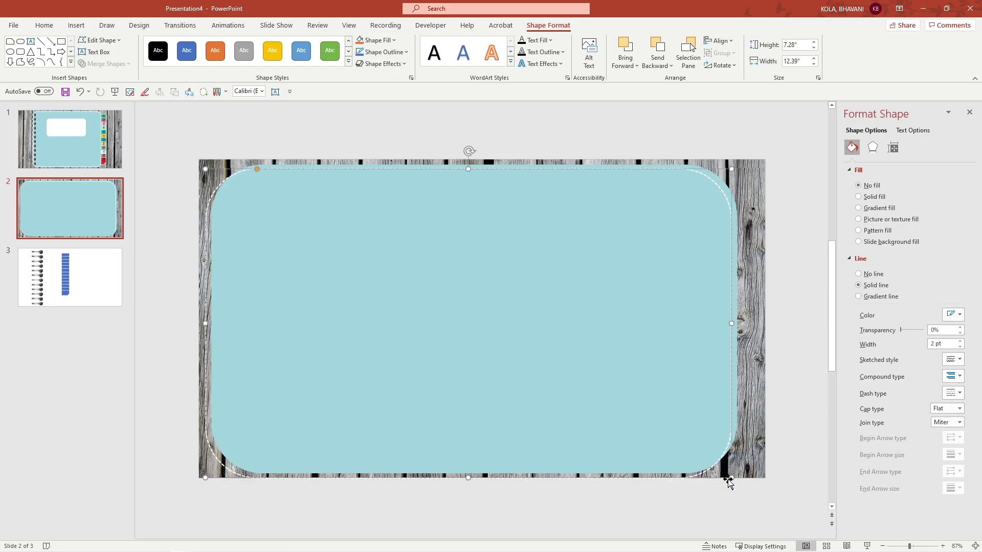
{"action": "left_click_drag", "start_coordinate": [730, 479], "coordinate": [725, 471]}
{"action": "left_click_drag", "start_coordinate": [727, 405], "coordinate": [730, 405]}
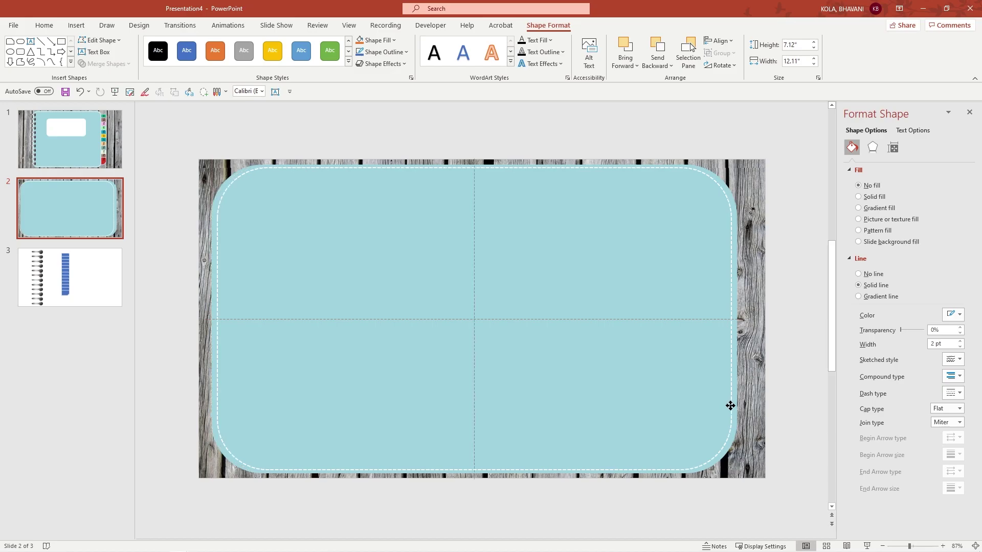
{"action": "left_click", "coordinate": [780, 423]}
{"action": "key", "text": "Tab"}
{"action": "key", "text": "Tab"}
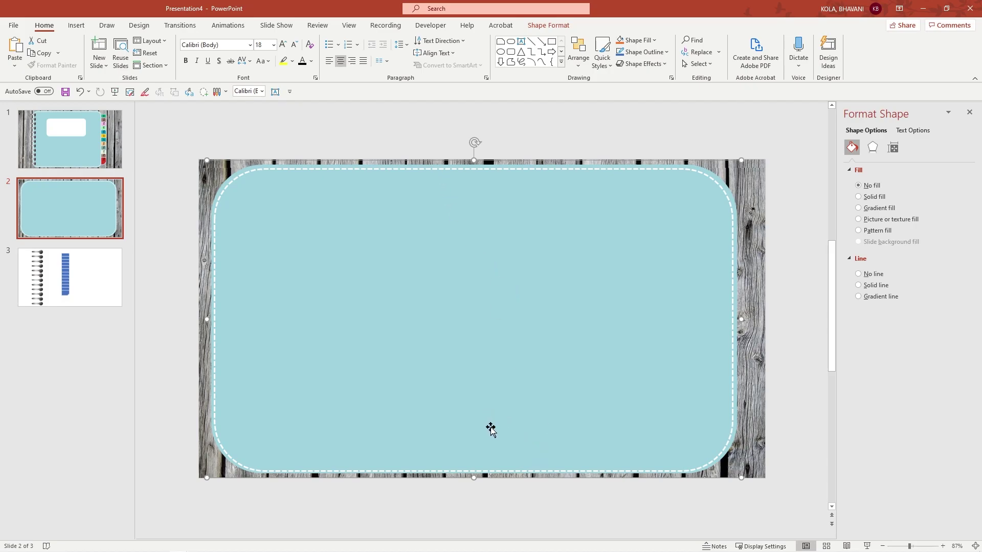
On slide 3, paste a copy of the spiral piece and copy its ball to the bar's left end
{"action": "left_click", "coordinate": [101, 293]}
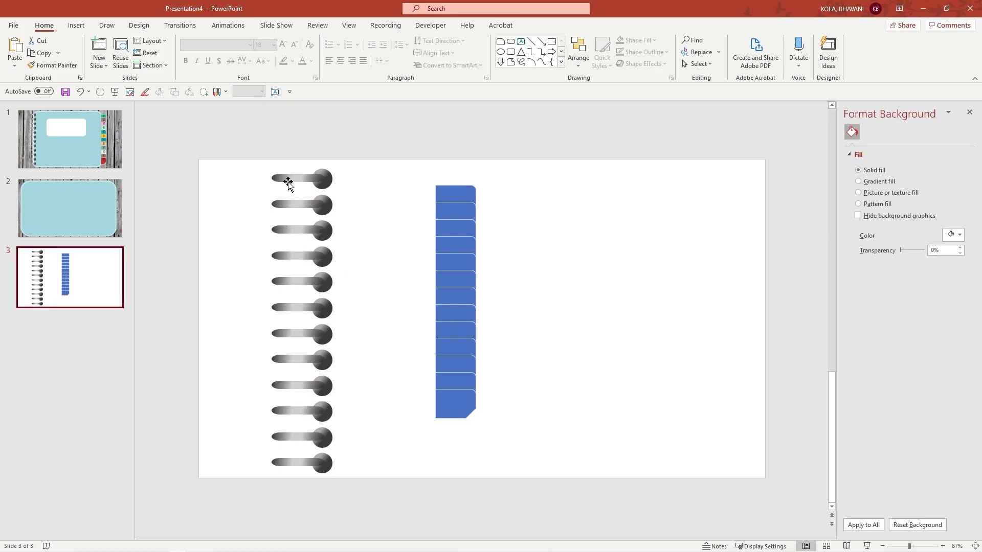
{"action": "left_click", "coordinate": [288, 181]}
{"action": "right_click", "coordinate": [288, 181]}
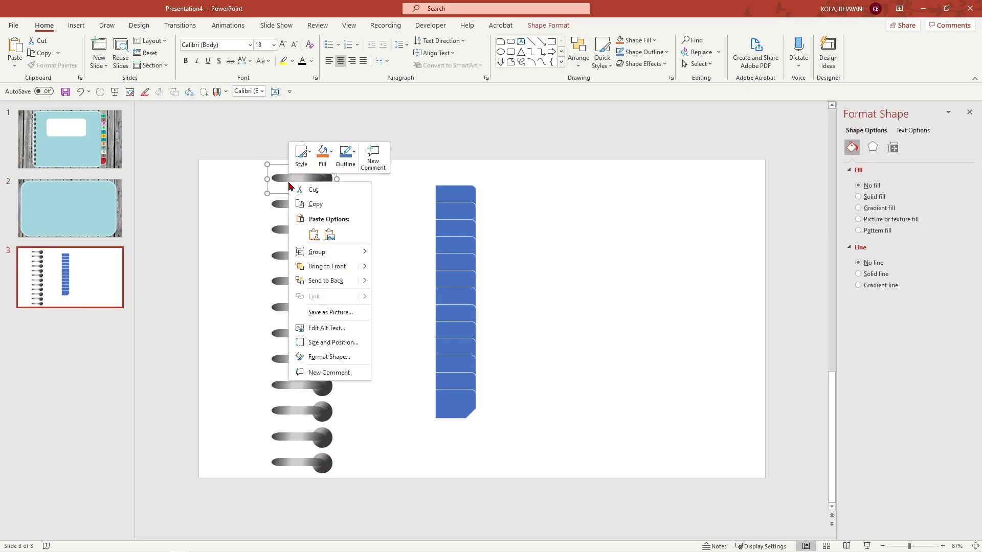
{"action": "left_click", "coordinate": [307, 201]}
{"action": "key", "text": "ctrl+v"}
{"action": "left_click", "coordinate": [652, 205]}
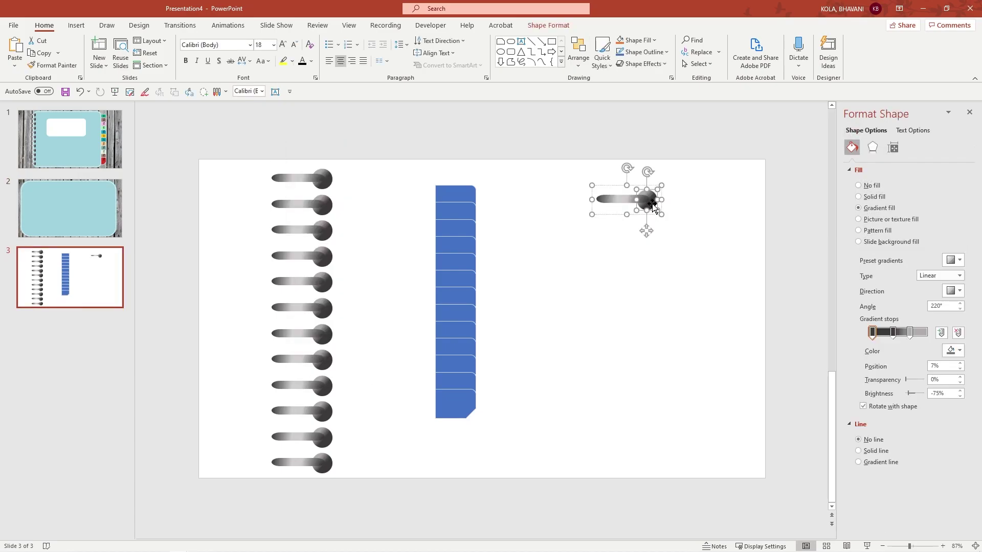
{"action": "left_click_drag", "start_coordinate": [654, 207], "coordinate": [605, 206]}
{"action": "left_click", "coordinate": [628, 246]}
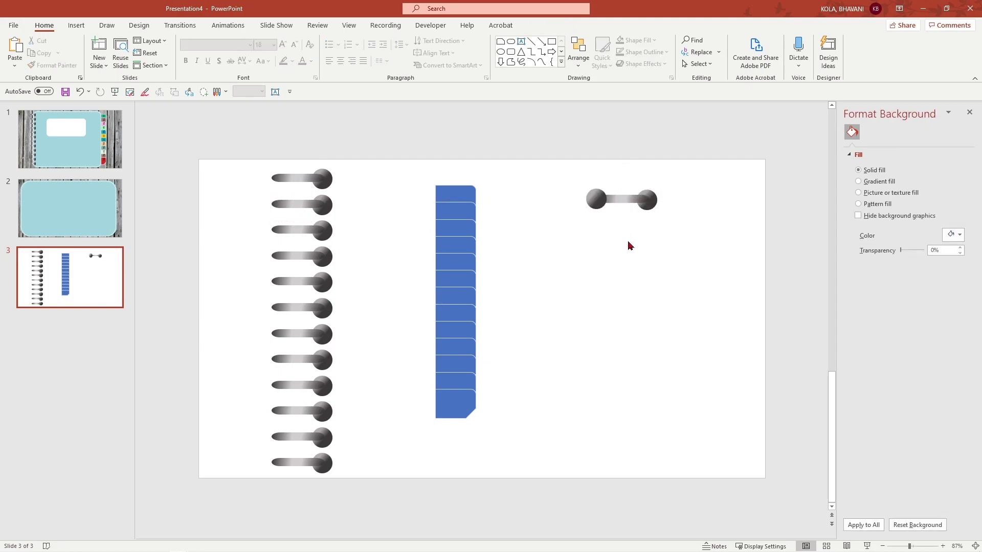
Duplicate the double-ball ring several times, placing the end copies at the top and bottom
{"action": "left_click", "coordinate": [598, 203]}
{"action": "right_click", "coordinate": [598, 204]}
{"action": "key", "text": "Escape"}
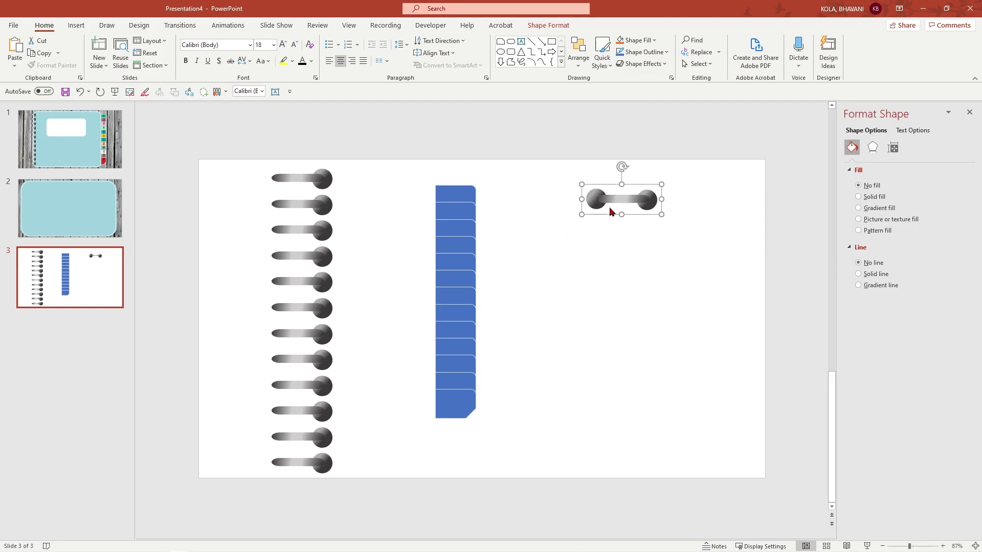
{"action": "key", "text": "ctrl+d"}
{"action": "key", "text": "ctrl+d"}
{"action": "key", "text": "ctrl+d"}
{"action": "key", "text": "ctrl+d"}
{"action": "key", "text": "ctrl+d"}
{"action": "key", "text": "ctrl+d"}
{"action": "key", "text": "ctrl+d"}
{"action": "key", "text": "ctrl+d"}
{"action": "key", "text": "ctrl+d"}
{"action": "key", "text": "ctrl+d"}
{"action": "left_click_drag", "start_coordinate": [708, 273], "coordinate": [646, 464]}
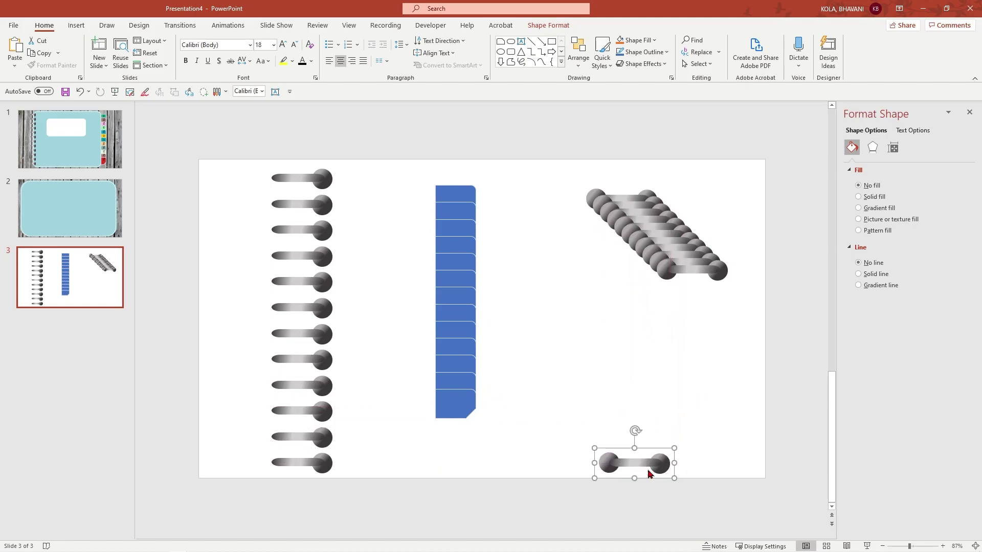
{"action": "left_click_drag", "start_coordinate": [593, 197], "coordinate": [753, 493]}
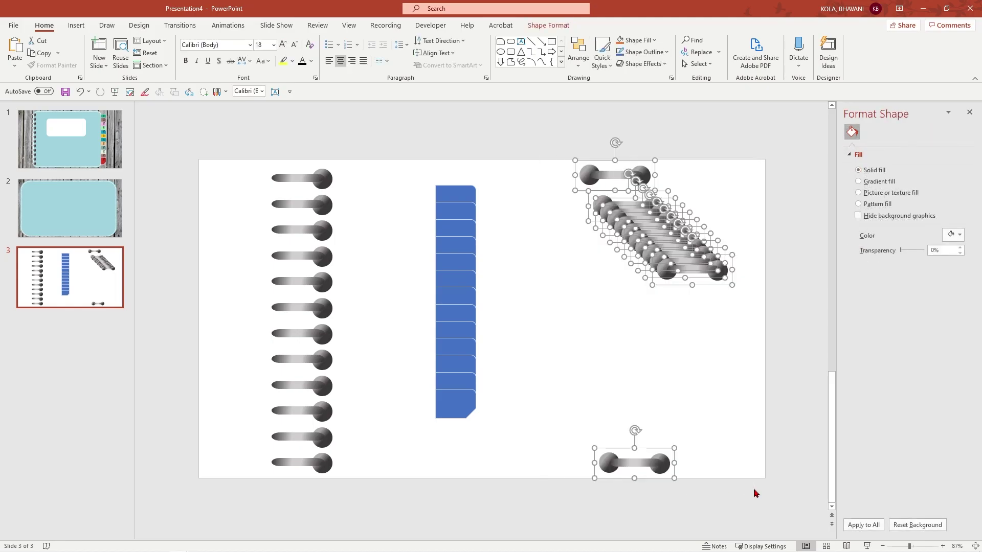
Align the rings left, distribute them vertically, and group them
{"action": "left_click", "coordinate": [579, 61]}
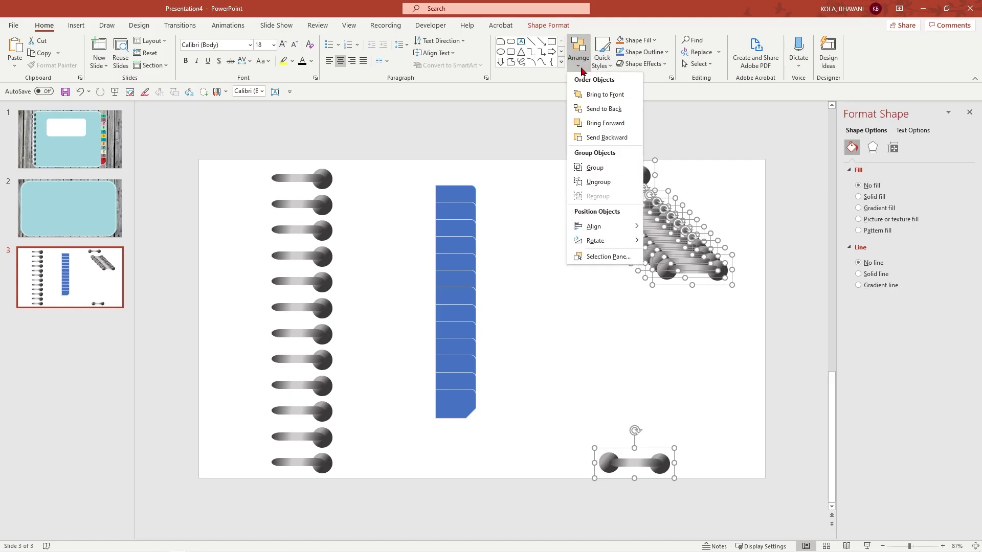
{"action": "mouse_move", "coordinate": [631, 228]}
{"action": "left_click", "coordinate": [670, 227]}
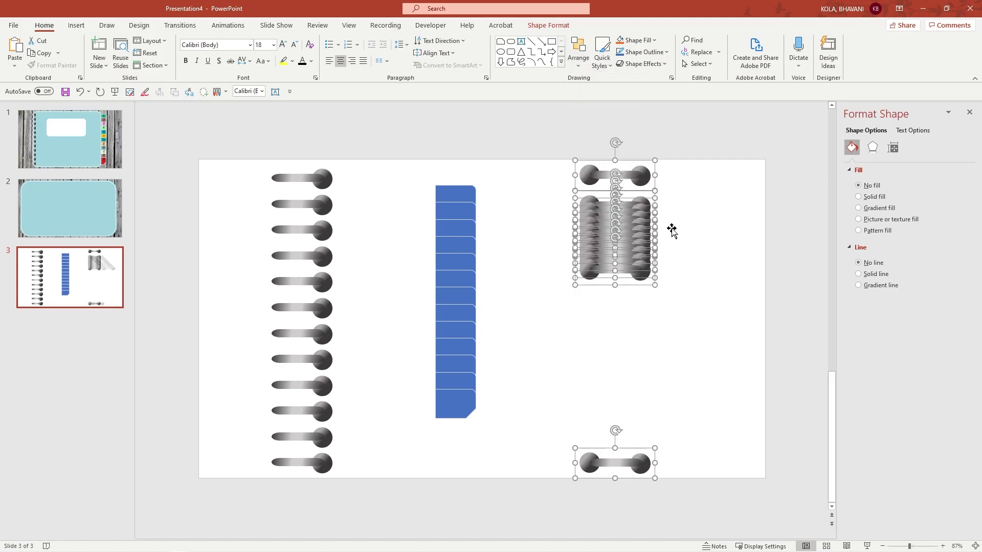
{"action": "left_click", "coordinate": [579, 61]}
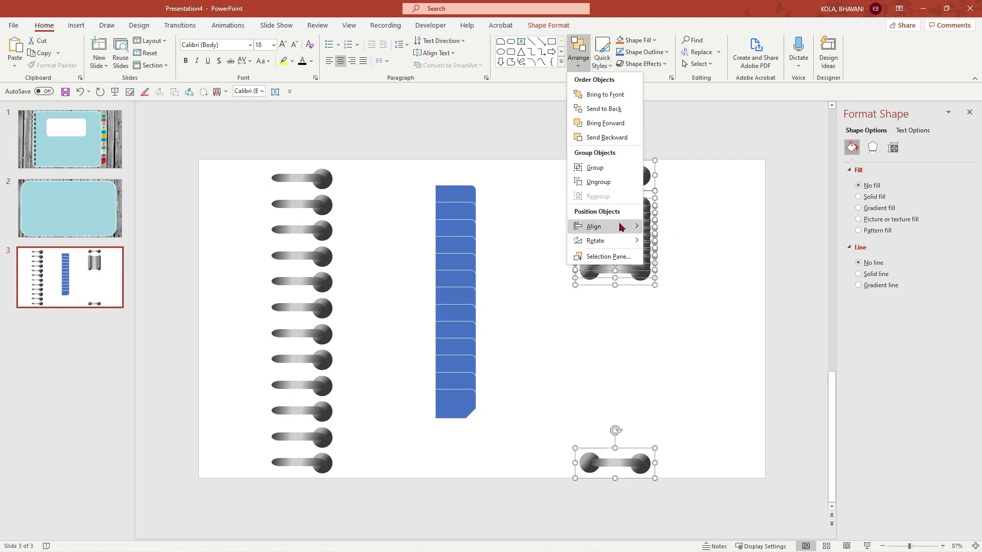
{"action": "mouse_move", "coordinate": [623, 226]}
{"action": "left_click", "coordinate": [703, 335]}
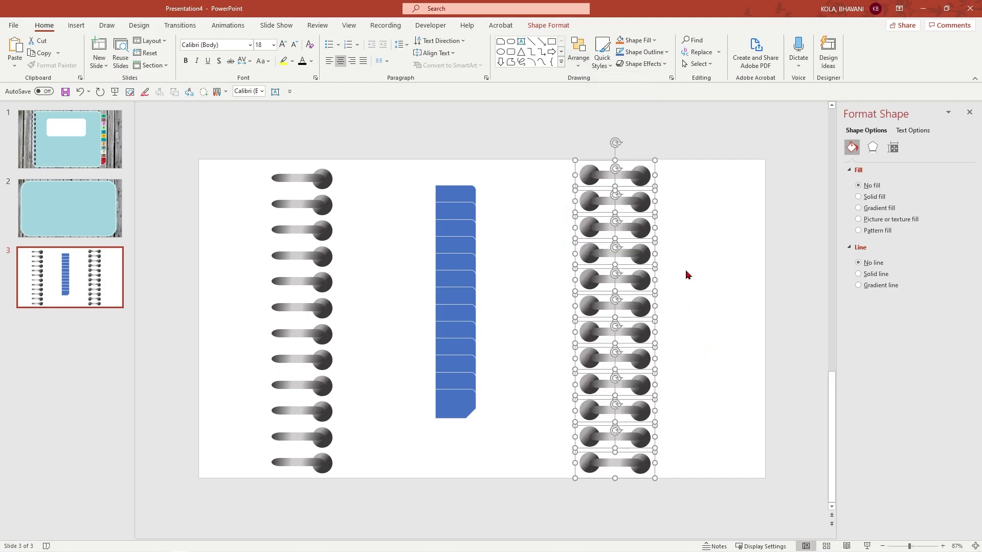
{"action": "key", "text": "ctrl+g"}
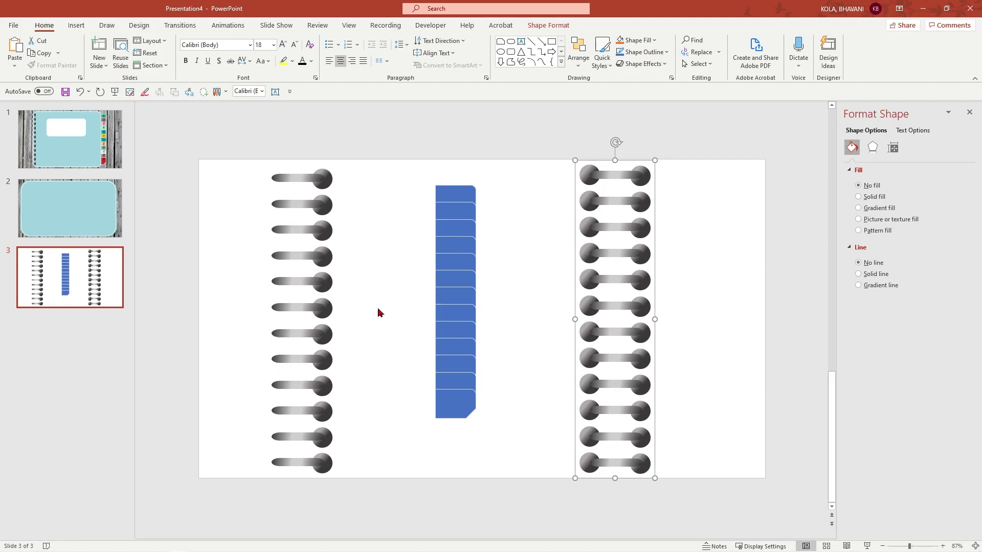
Paste the ring column as a picture on slide 2 and centre it as the notebook's binding
{"action": "left_click", "coordinate": [84, 203]}
{"action": "left_click", "coordinate": [412, 246]}
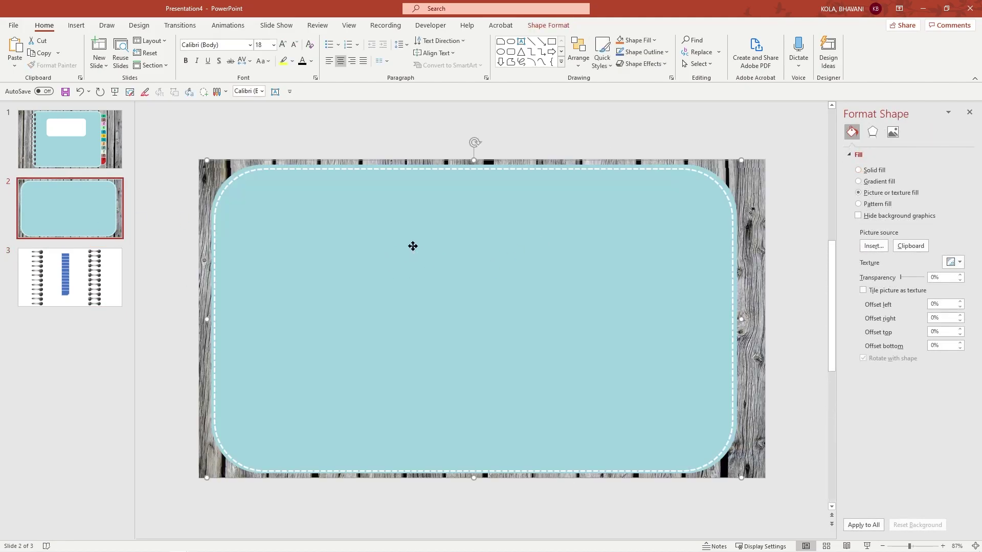
{"action": "right_click", "coordinate": [412, 246]}
{"action": "left_click", "coordinate": [454, 300]}
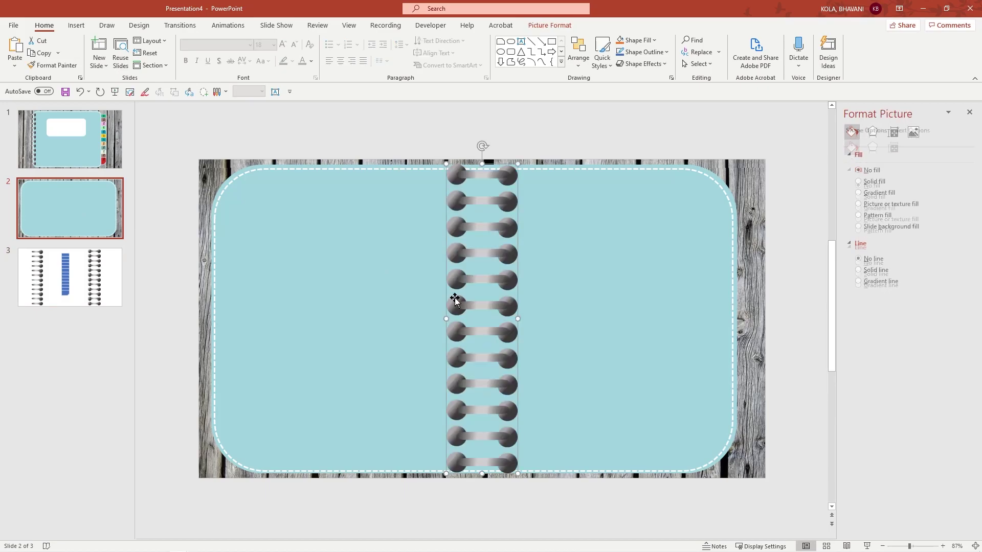
{"action": "left_click_drag", "start_coordinate": [490, 291], "coordinate": [474, 309]}
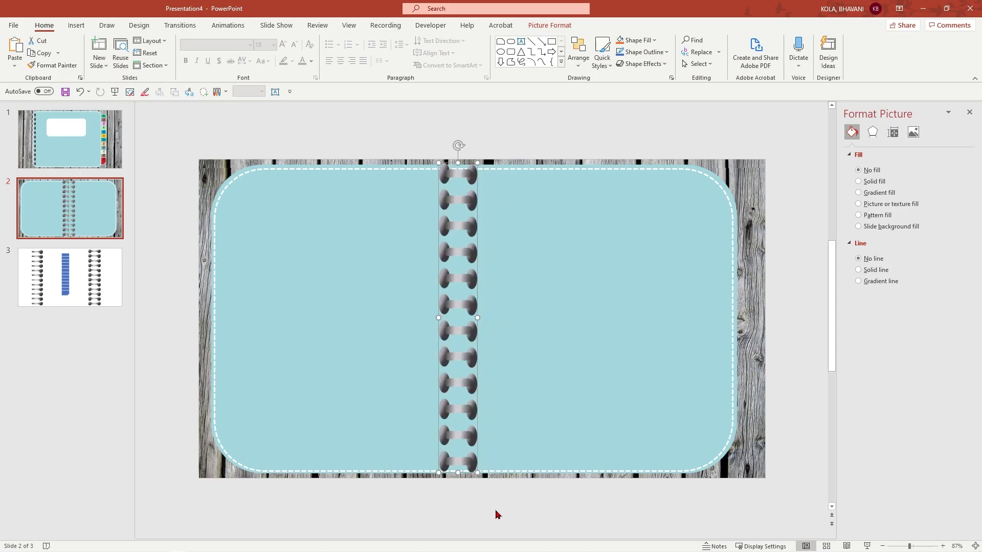
{"action": "left_click", "coordinate": [638, 291]}
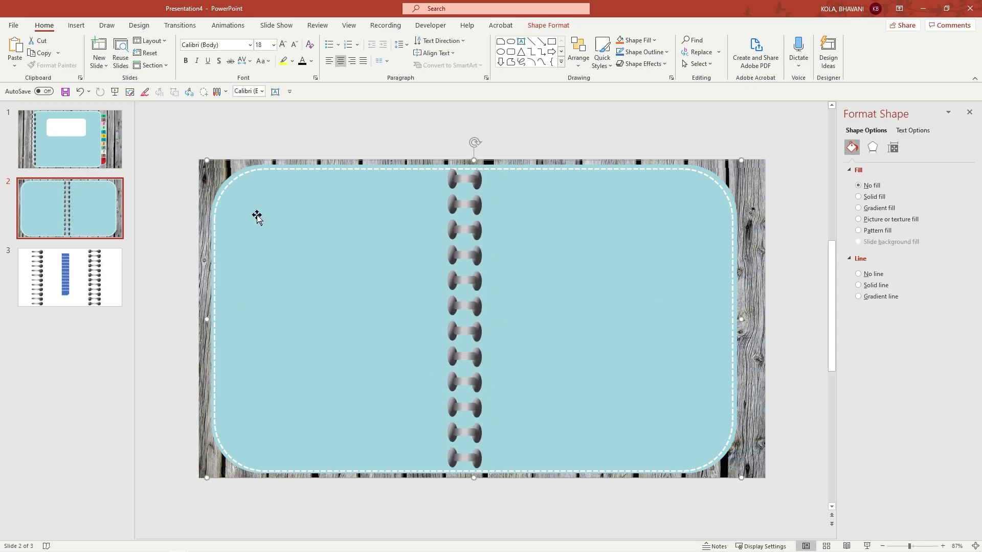
Draw a top-corners-rounded rectangle at the left, rotate it 90° left, and fill it light grey with no outline
{"action": "left_click", "coordinate": [75, 27]}
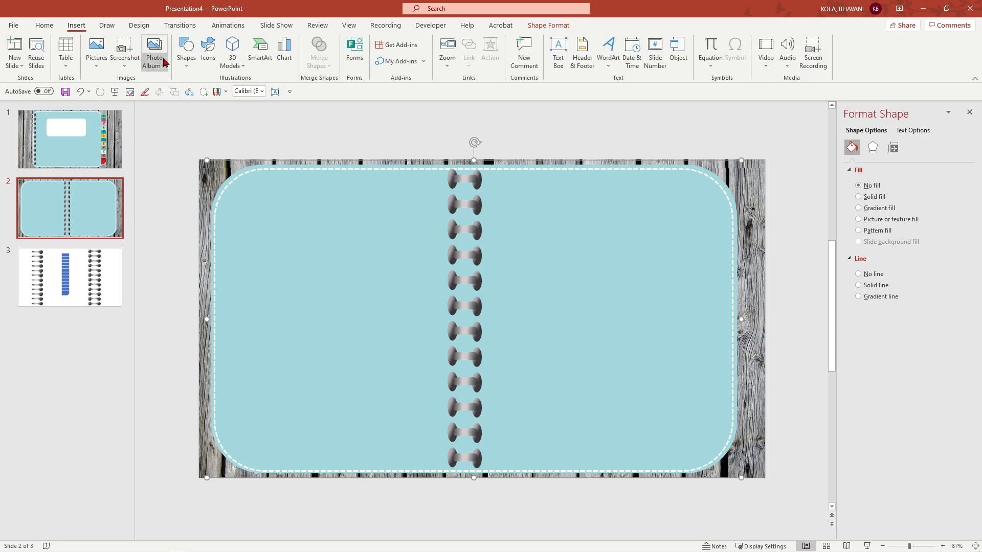
{"action": "left_click", "coordinate": [186, 51]}
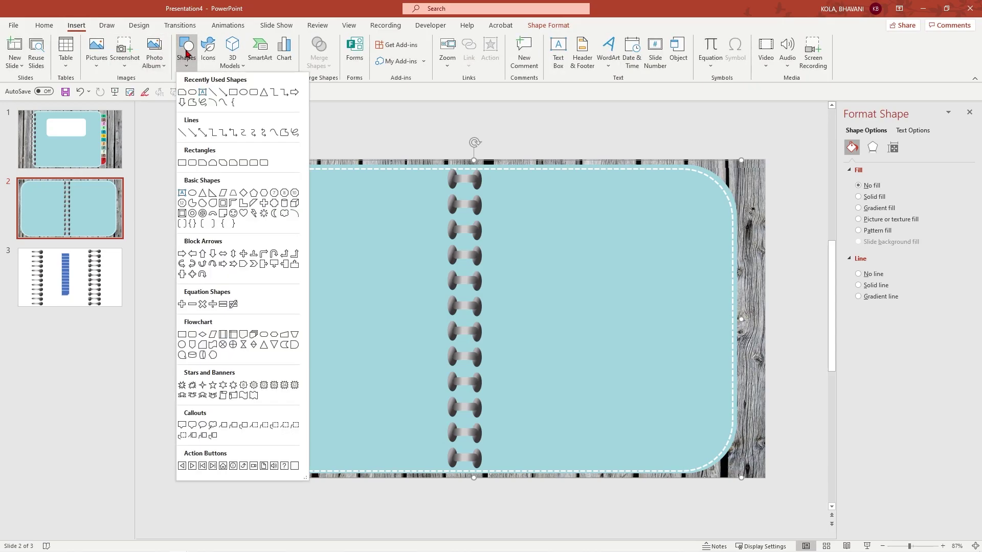
{"action": "left_click", "coordinate": [255, 163]}
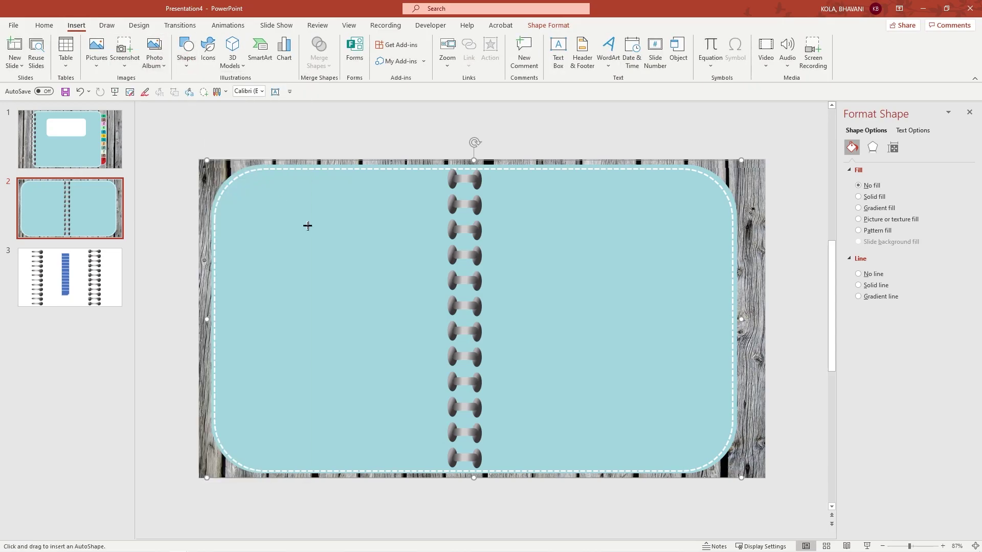
{"action": "left_click_drag", "start_coordinate": [255, 200], "coordinate": [398, 383]}
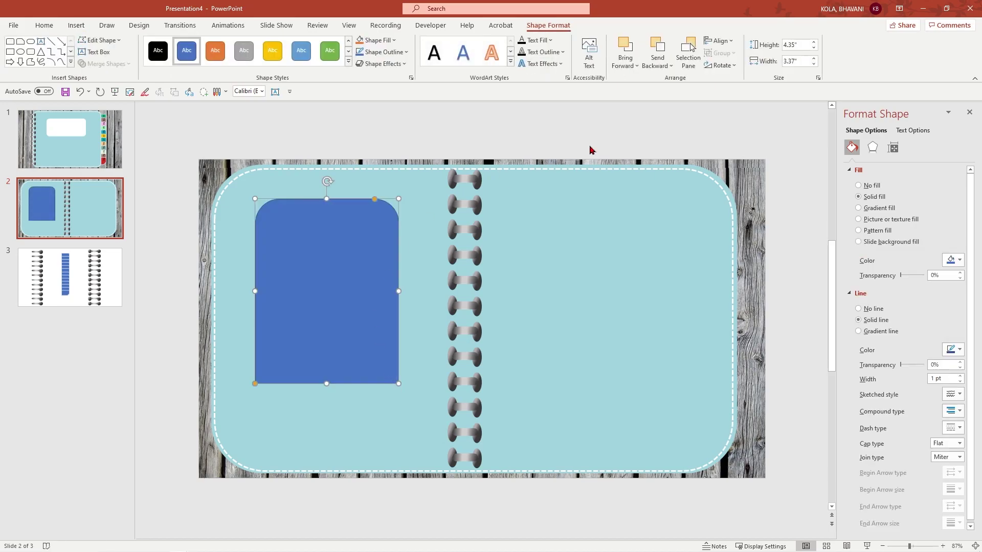
{"action": "left_click", "coordinate": [720, 65]}
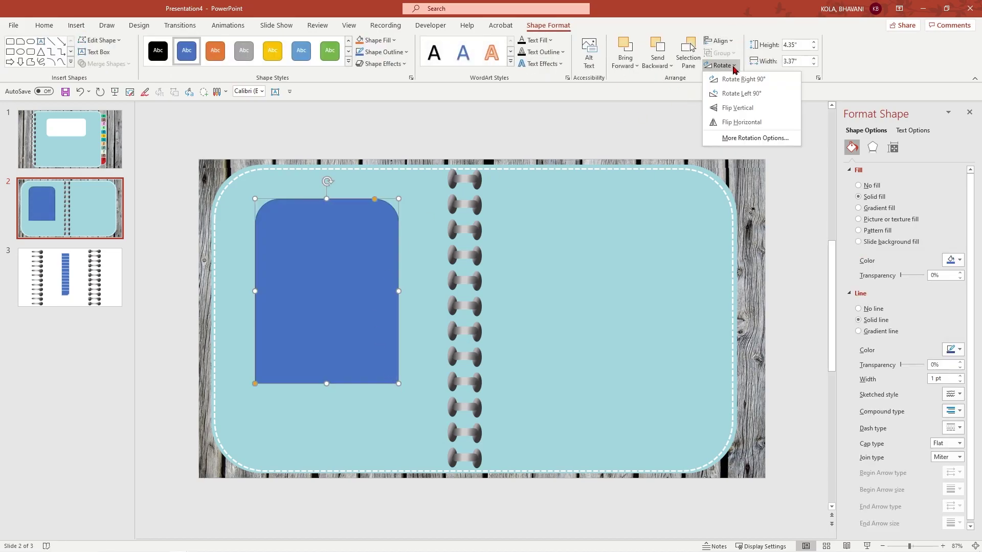
{"action": "left_click", "coordinate": [745, 94]}
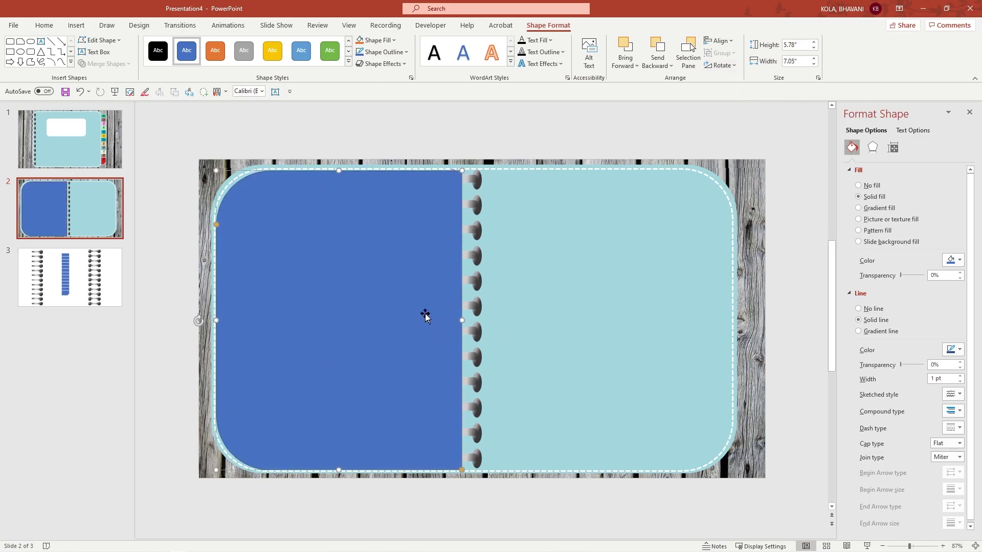
{"action": "left_click", "coordinate": [858, 309]}
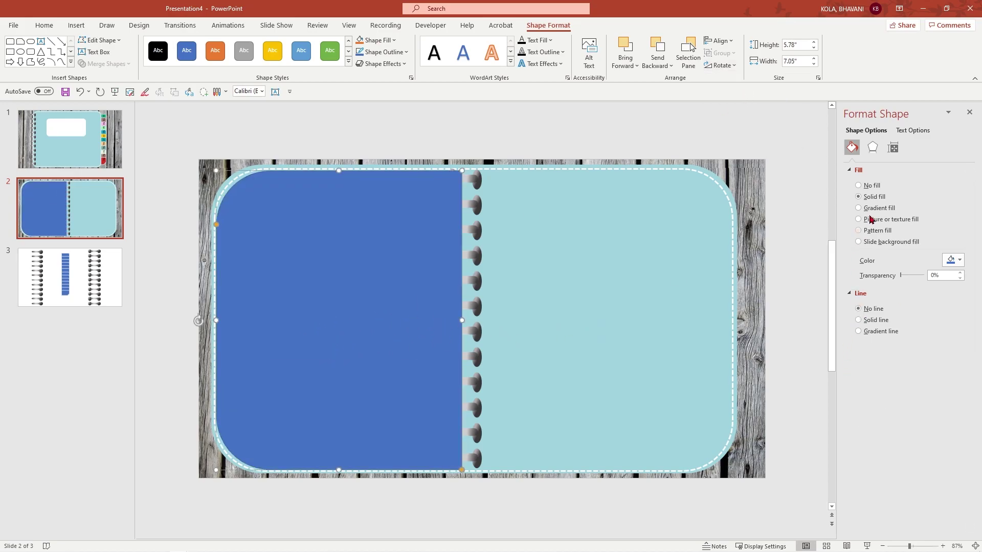
{"action": "left_click", "coordinate": [950, 260]}
Apply an outer shadow preset to the large notebook shape
{"action": "left_click", "coordinate": [634, 314]}
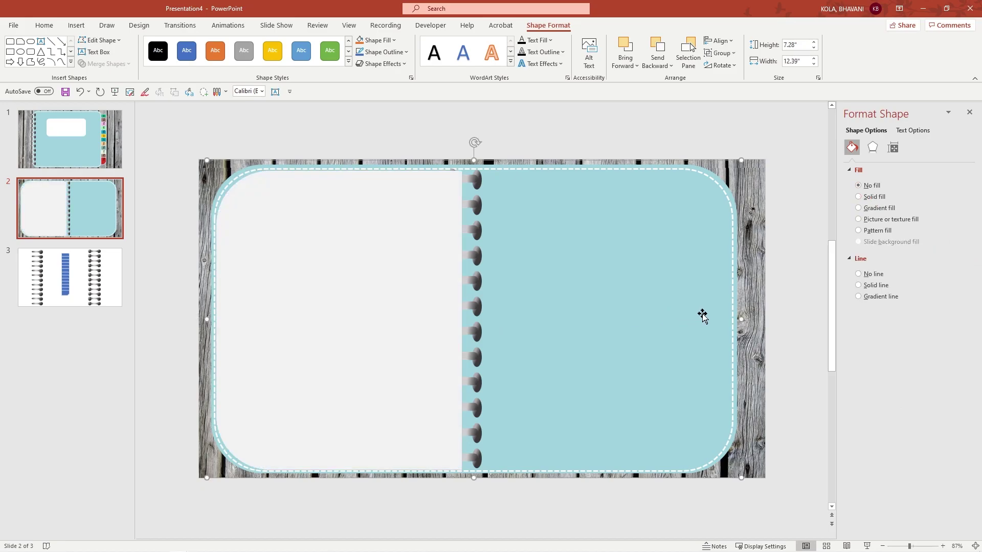
{"action": "left_click", "coordinate": [872, 147]}
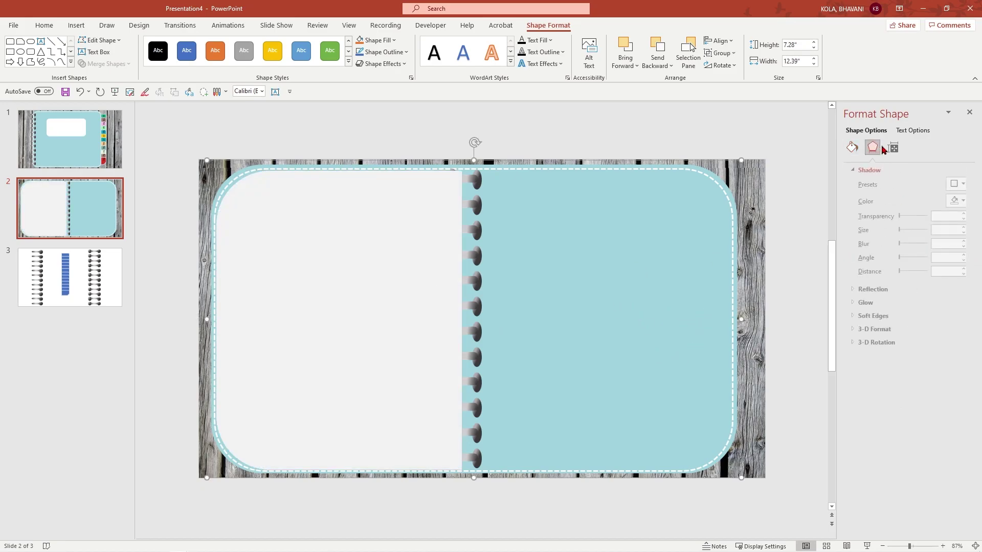
{"action": "left_click", "coordinate": [953, 185]}
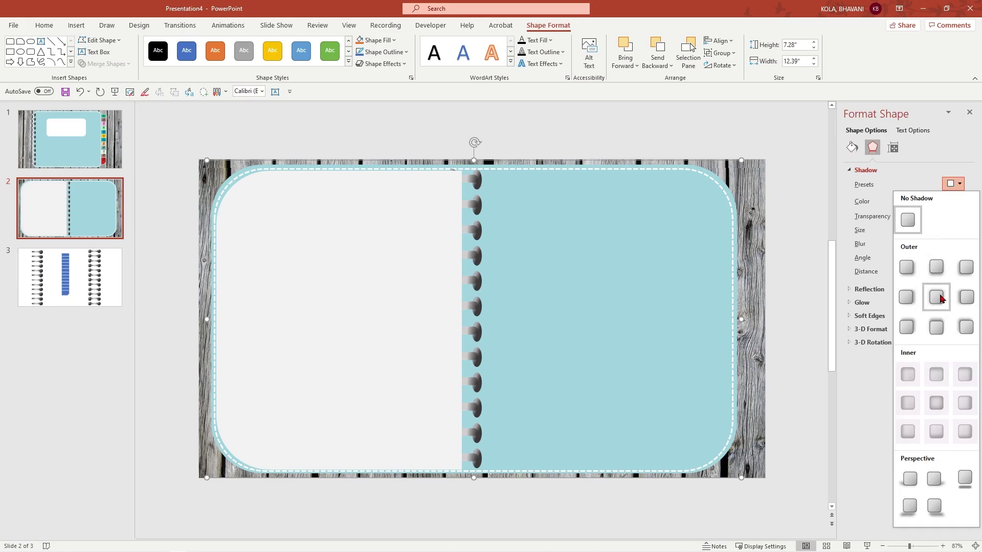
{"action": "left_click", "coordinate": [906, 326]}
{"action": "left_click", "coordinate": [553, 312]}
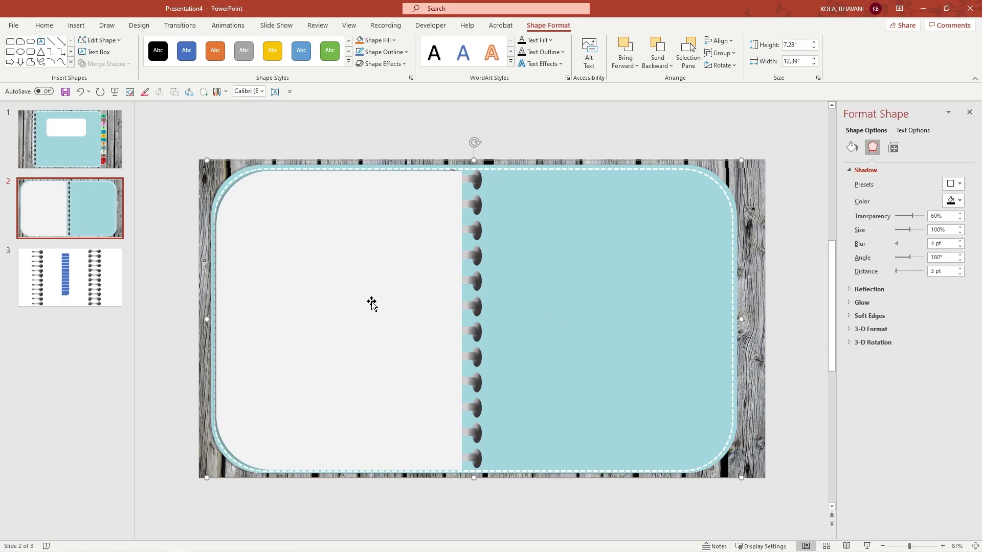
Copy the grey page, flip it horizontally, and fit it as the right page against the binding
{"action": "left_click", "coordinate": [324, 330]}
{"action": "left_click_drag", "start_coordinate": [325, 331], "coordinate": [529, 342]}
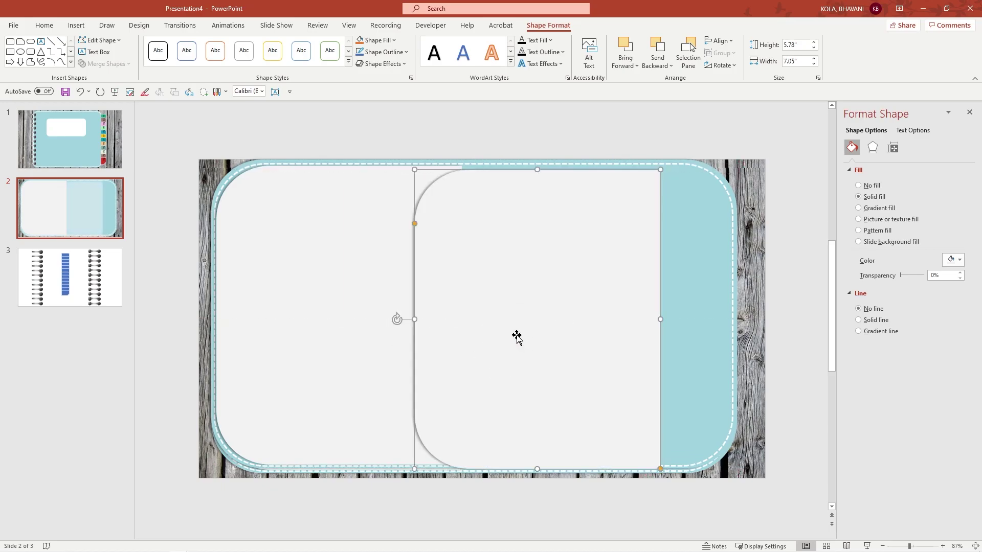
{"action": "left_click", "coordinate": [726, 67]}
{"action": "left_click", "coordinate": [739, 123]}
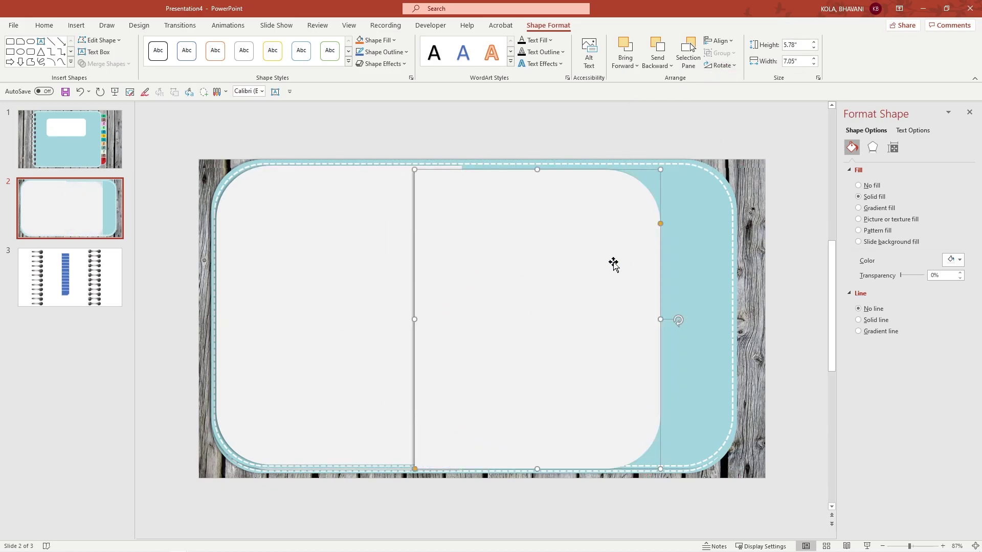
{"action": "left_click_drag", "start_coordinate": [584, 278], "coordinate": [652, 275]}
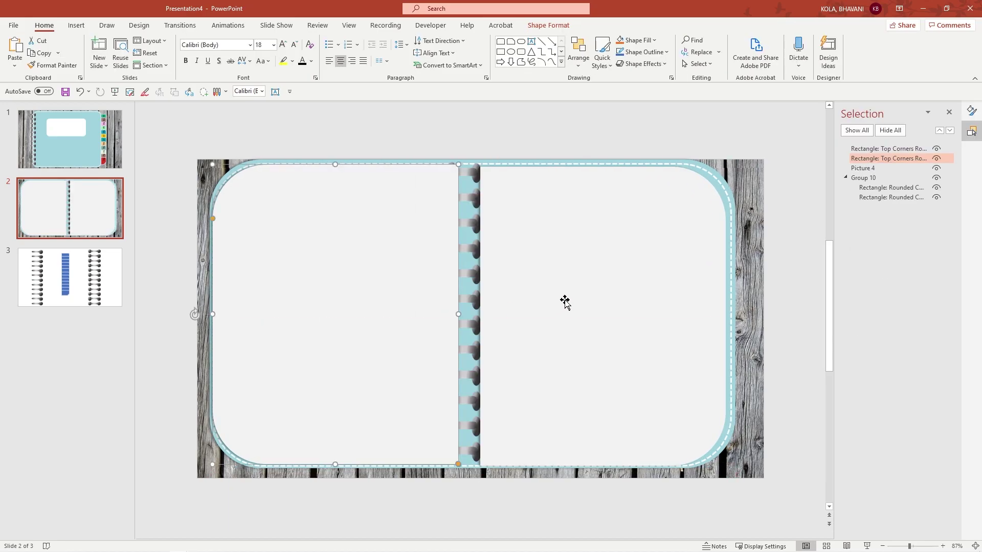
{"action": "left_click", "coordinate": [563, 300]}
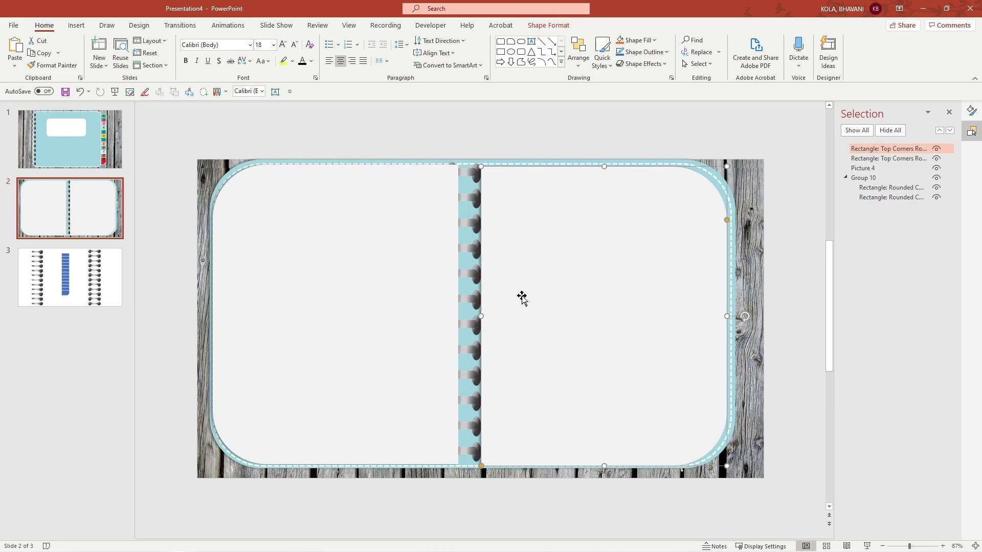
{"action": "left_click_drag", "start_coordinate": [480, 316], "coordinate": [470, 322]}
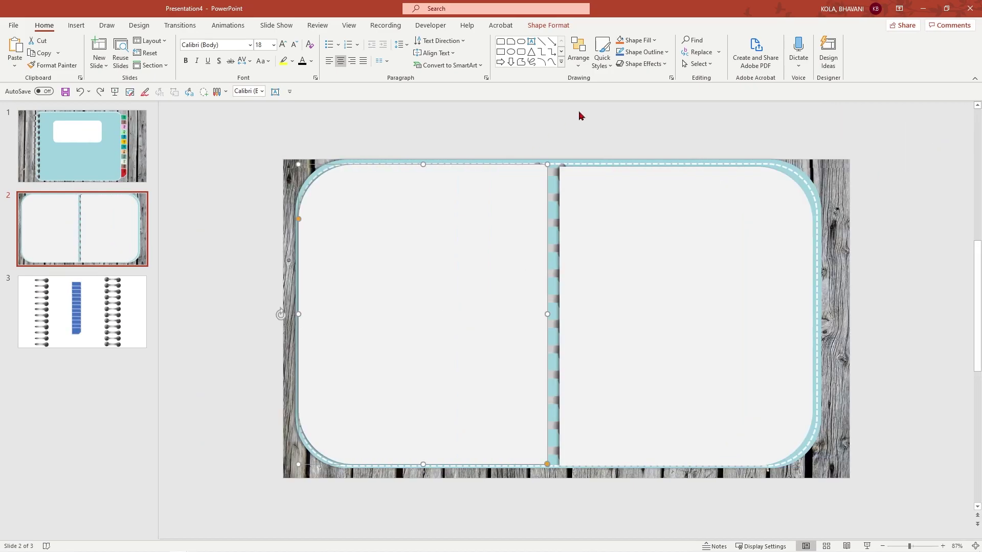
Bring the spiral picture to the front in the Selection Pane and butt the left page against it
{"action": "left_click", "coordinate": [699, 63]}
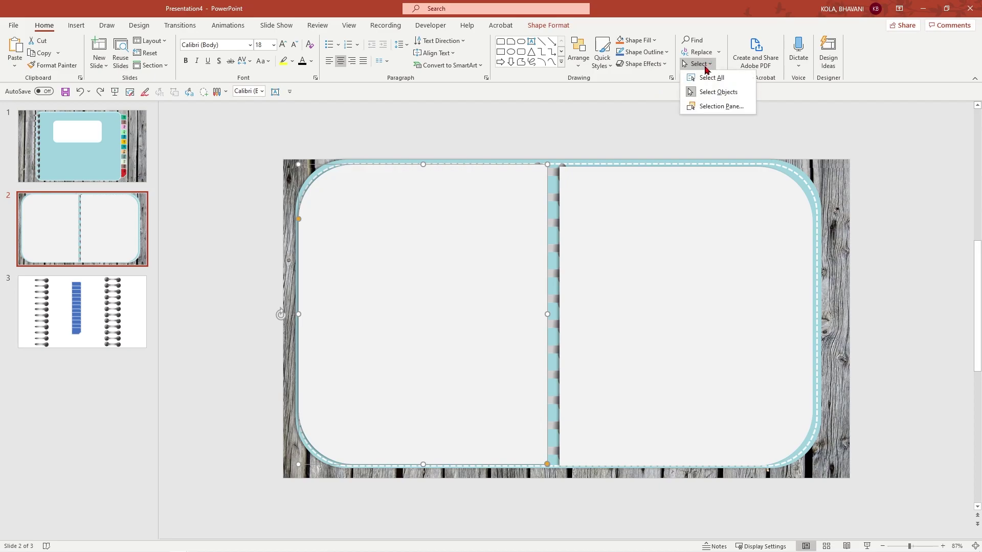
{"action": "left_click", "coordinate": [711, 106]}
{"action": "left_click_drag", "start_coordinate": [872, 168], "coordinate": [867, 149]}
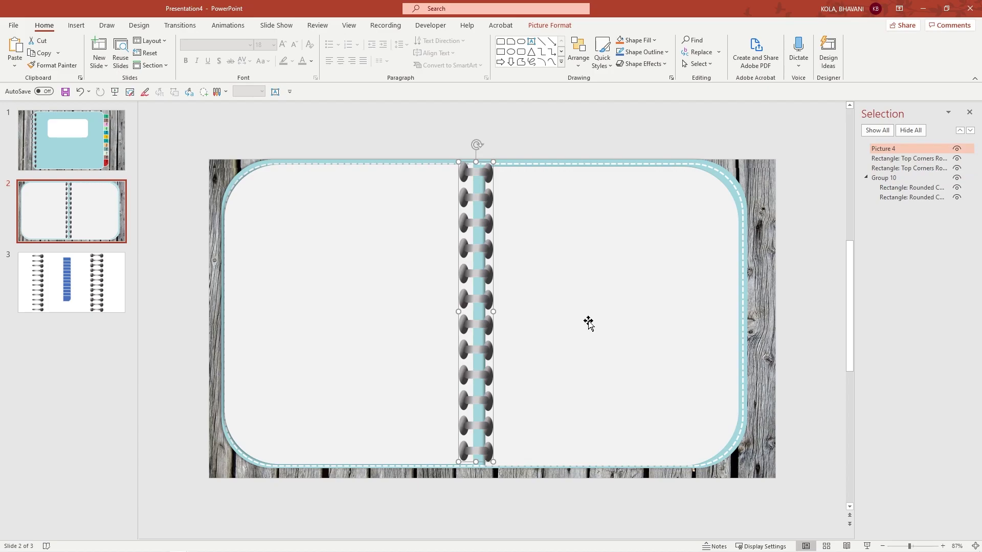
{"action": "left_click_drag", "start_coordinate": [335, 347], "coordinate": [383, 341]}
{"action": "left_click", "coordinate": [182, 366]}
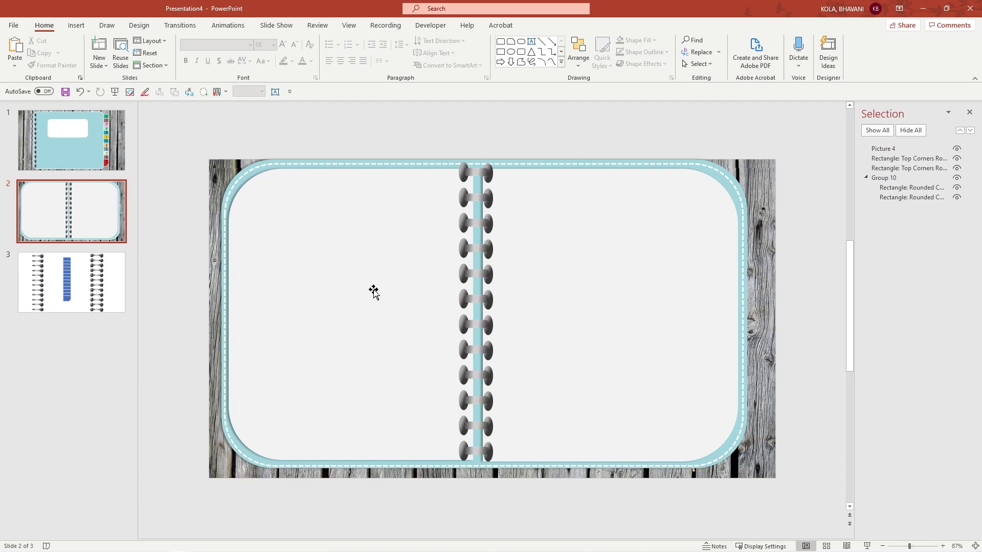
Group all slide objects into one notebook and nudge it slightly down and right
{"action": "key", "text": "ctrl+a"}
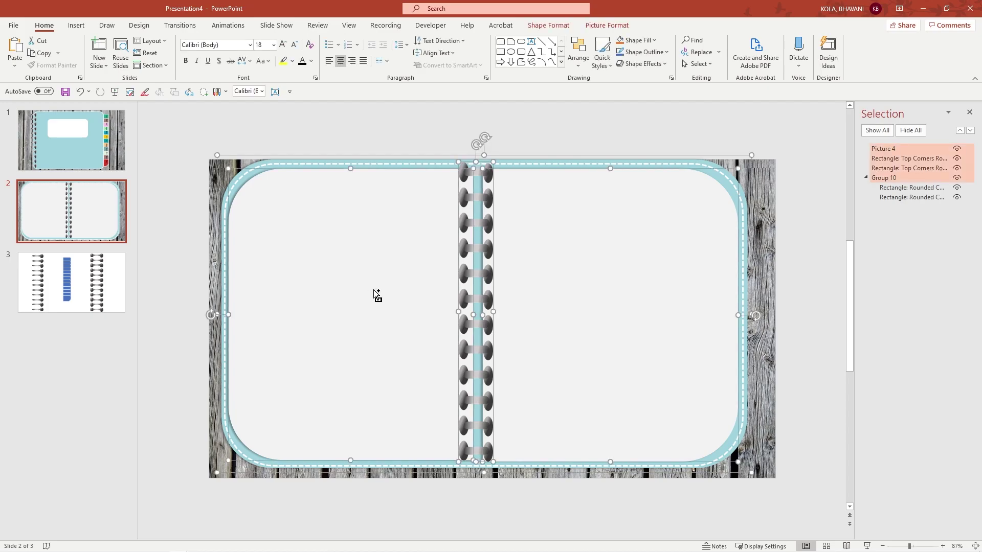
{"action": "key", "text": "ctrl+g"}
{"action": "left_click_drag", "start_coordinate": [593, 267], "coordinate": [596, 273]}
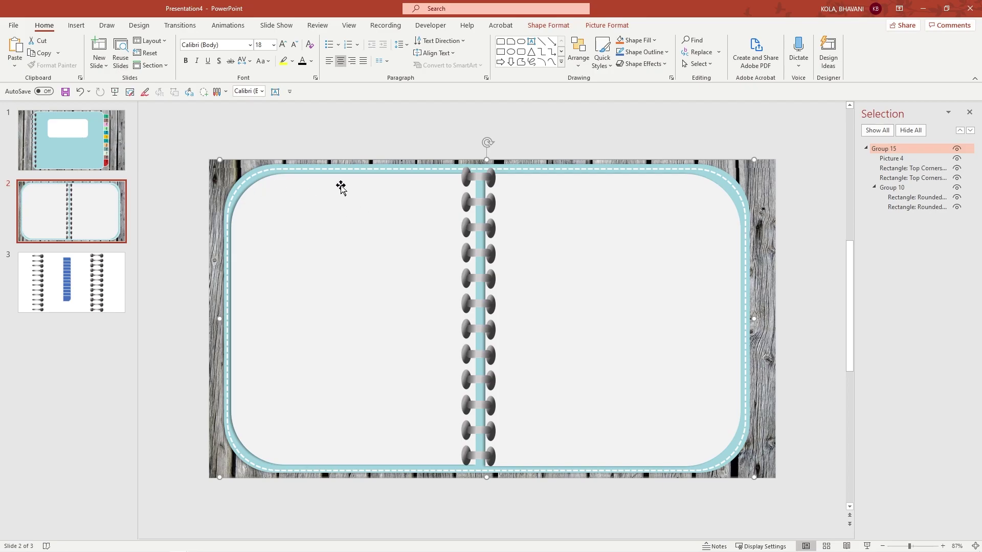
{"action": "left_click", "coordinate": [141, 158]}
Search online pictures for 'pencil' to add a pencil image to the left page
{"action": "left_click", "coordinate": [77, 25]}
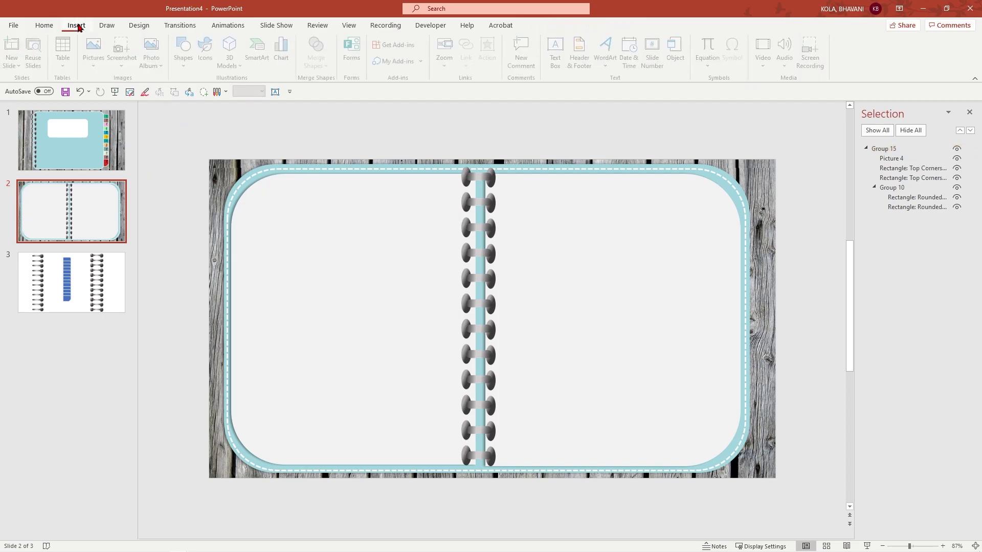
{"action": "left_click", "coordinate": [93, 57]}
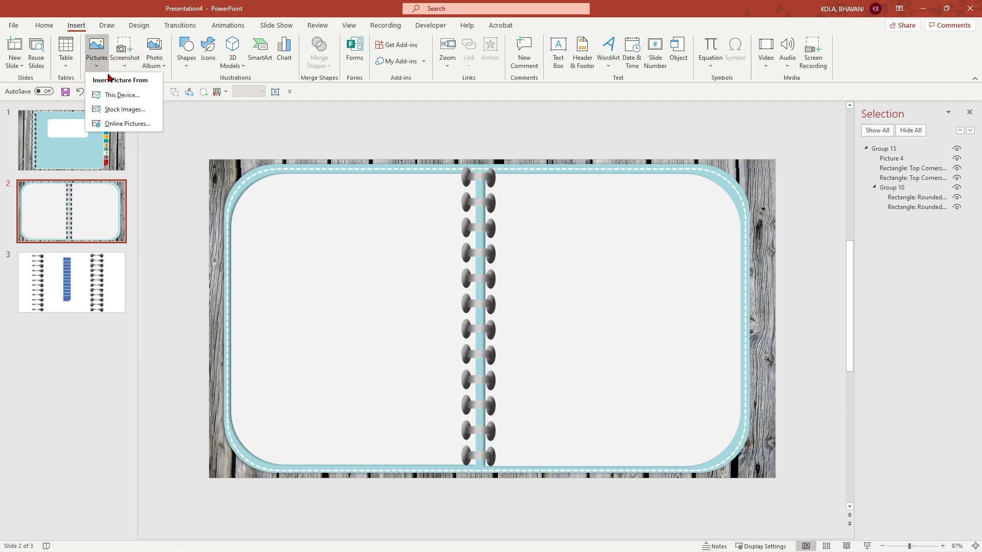
{"action": "left_click", "coordinate": [128, 124]}
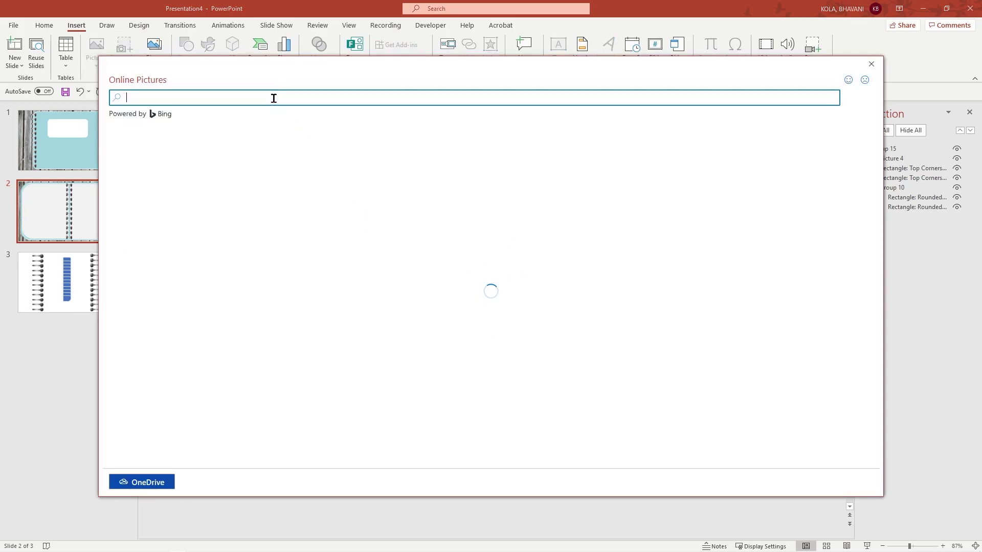
{"action": "type", "text": "penci"}
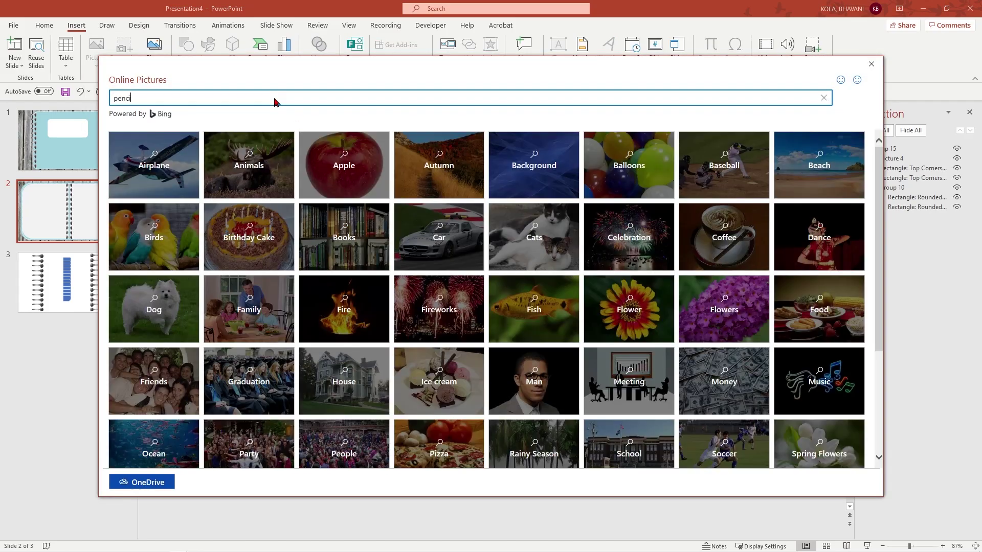
{"action": "type", "text": "l"}
{"action": "key", "text": "Return"}
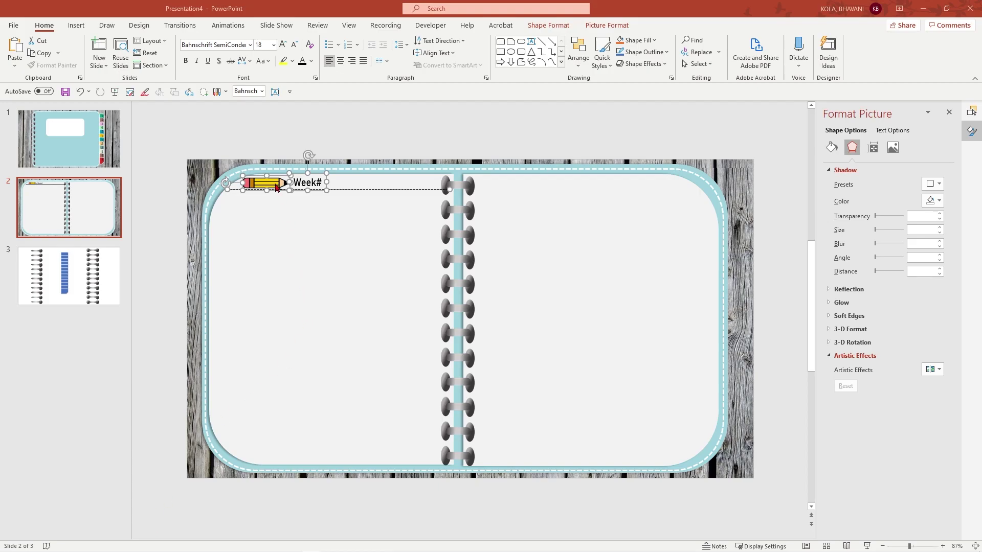
Duplicate the pencil and Week# header group and move the copy to the top of the right page
{"action": "left_click", "coordinate": [360, 191]}
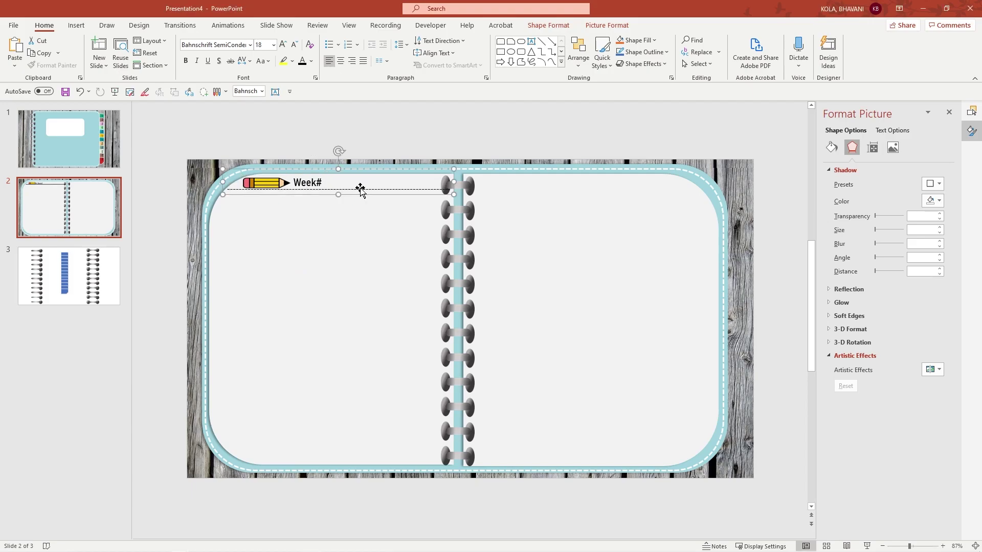
{"action": "key", "text": "ctrl+d"}
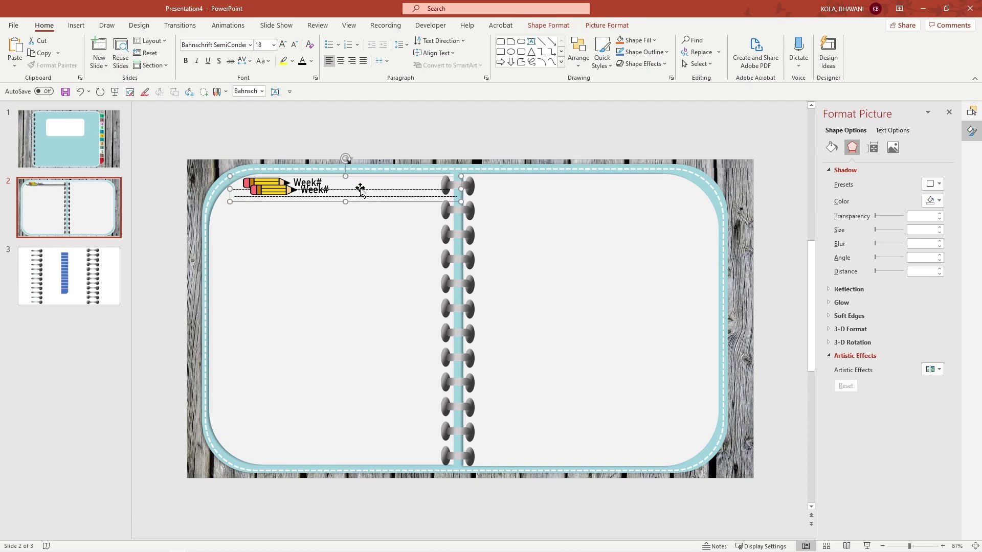
{"action": "mouse_move", "coordinate": [350, 187]}
{"action": "left_mouse_down"}
{"action": "mouse_move", "coordinate": [600, 199]}
{"action": "mouse_move", "coordinate": [588, 190]}
{"action": "left_mouse_up"}
{"action": "left_click", "coordinate": [314, 334]}
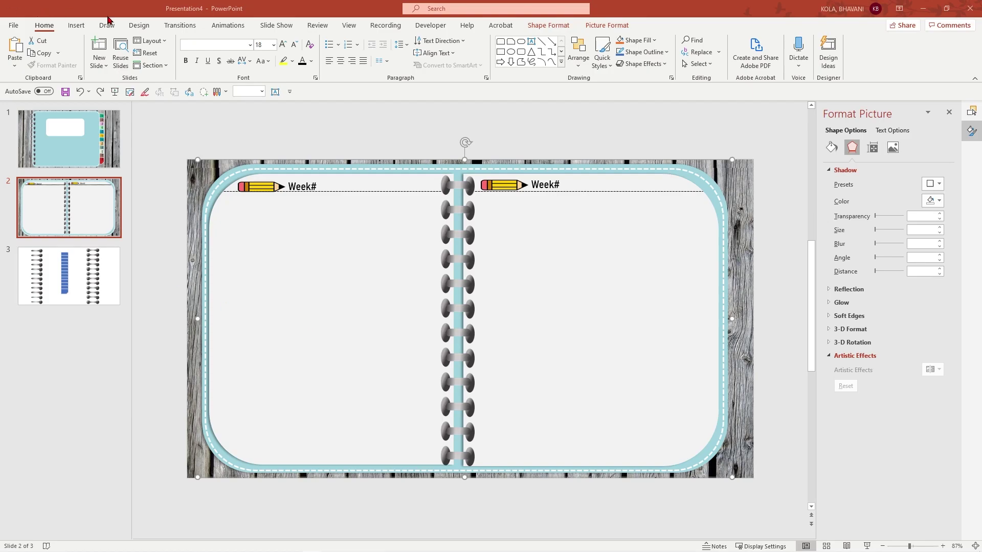
Insert a 4-column, 6-row table and resize it to fill the left page
{"action": "left_click", "coordinate": [77, 26]}
{"action": "left_click", "coordinate": [65, 51]}
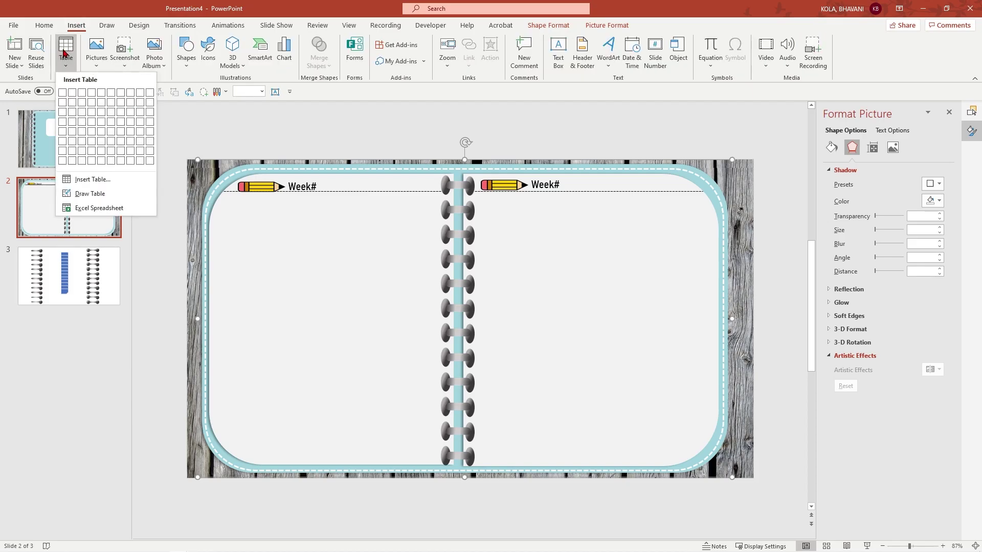
{"action": "left_click", "coordinate": [92, 140]}
{"action": "left_click_drag", "start_coordinate": [659, 244], "coordinate": [454, 231]}
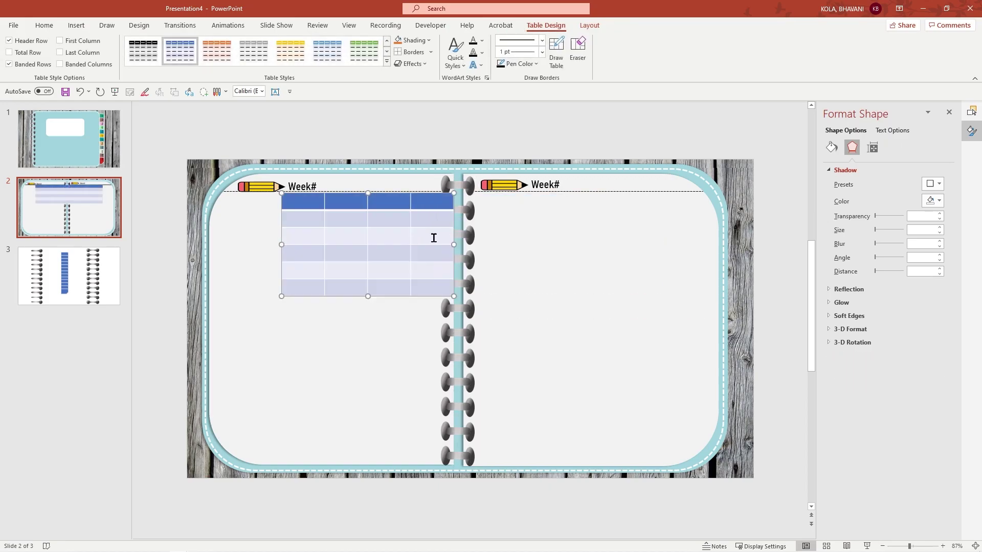
{"action": "left_click_drag", "start_coordinate": [372, 196], "coordinate": [368, 441]}
{"action": "left_click", "coordinate": [368, 444]}
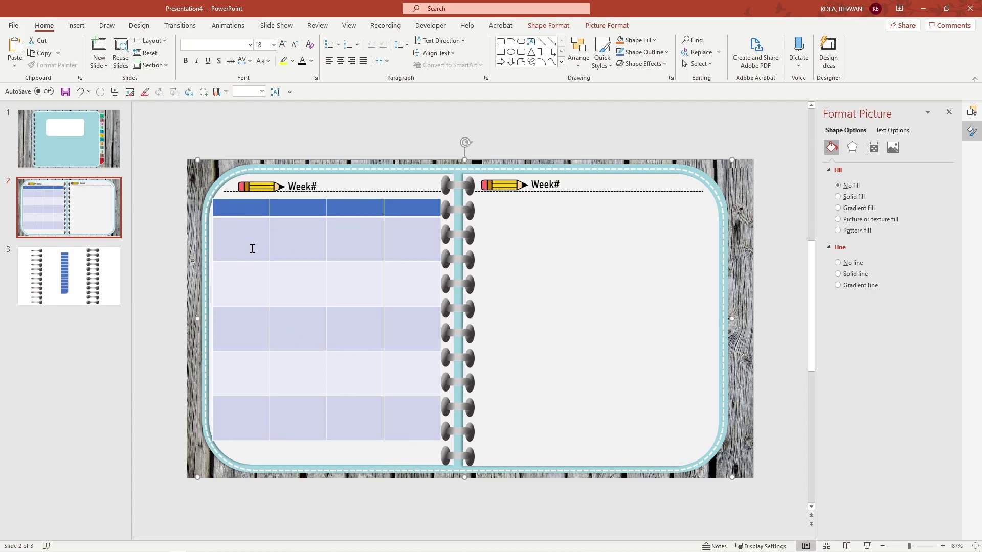
Give the table No Fill shading and All Borders in black
{"action": "left_click", "coordinate": [265, 220]}
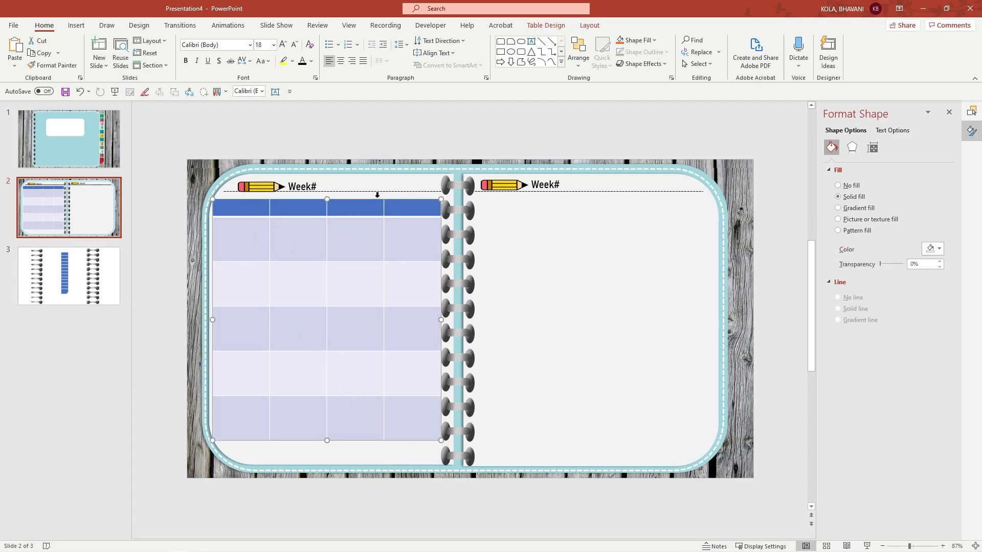
{"action": "left_click", "coordinate": [551, 26]}
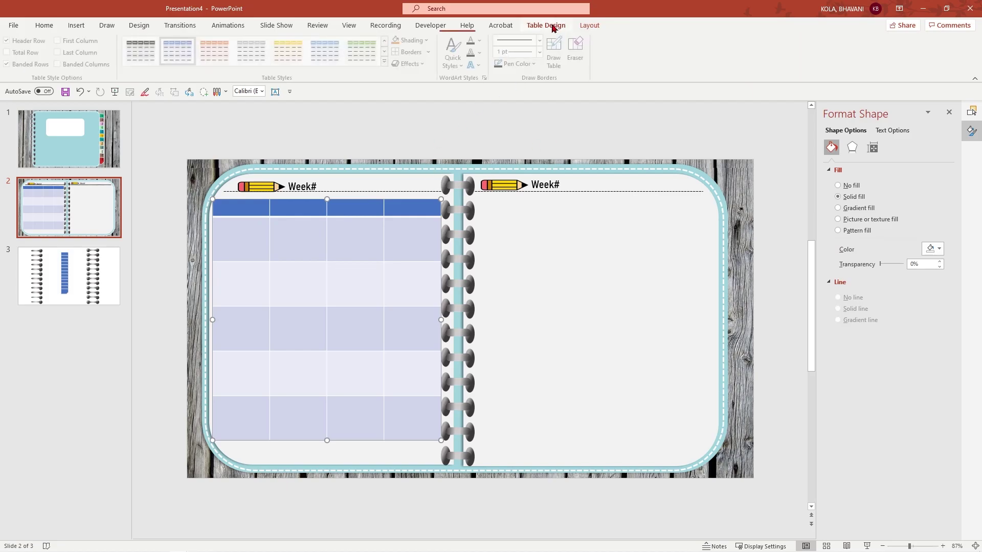
{"action": "left_click", "coordinate": [428, 40]}
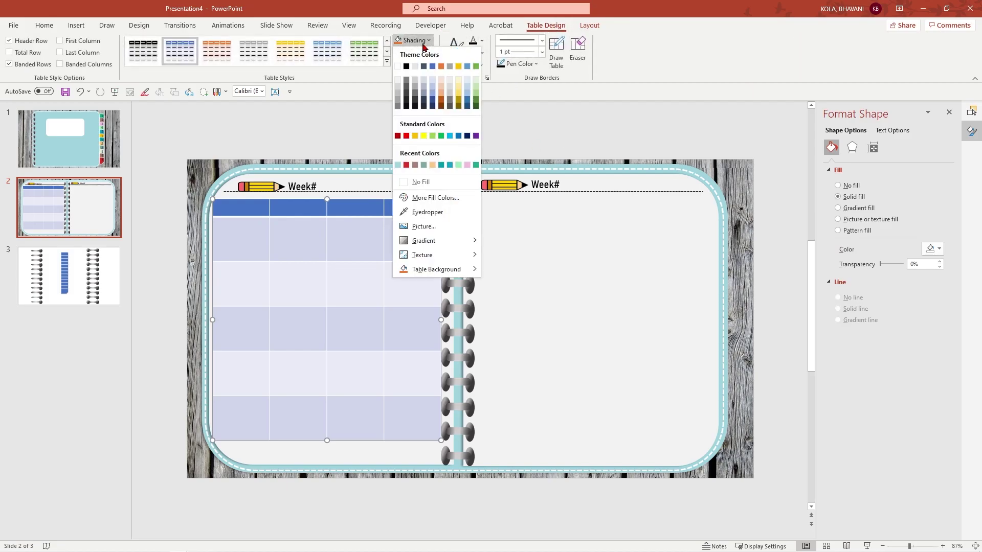
{"action": "left_click", "coordinate": [425, 183]}
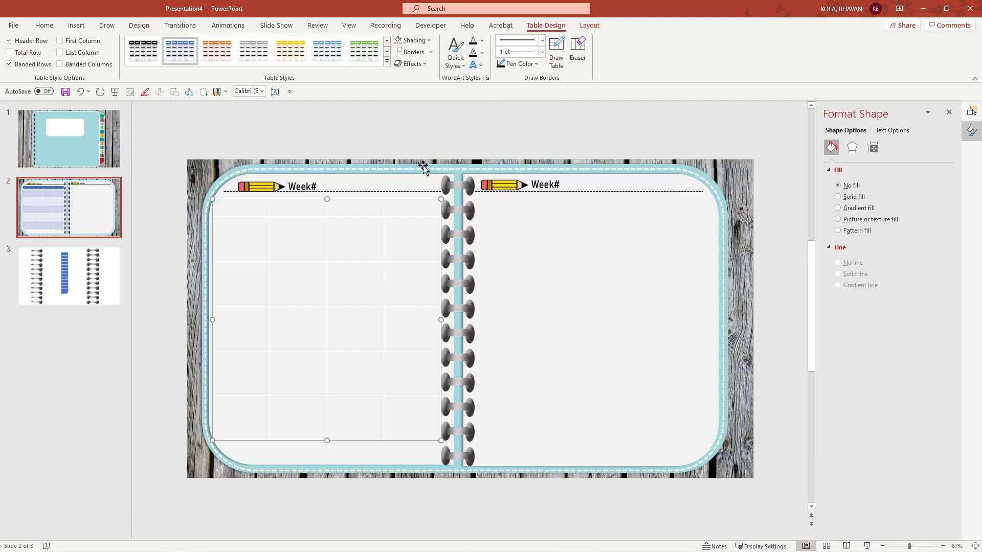
{"action": "left_click", "coordinate": [430, 52]}
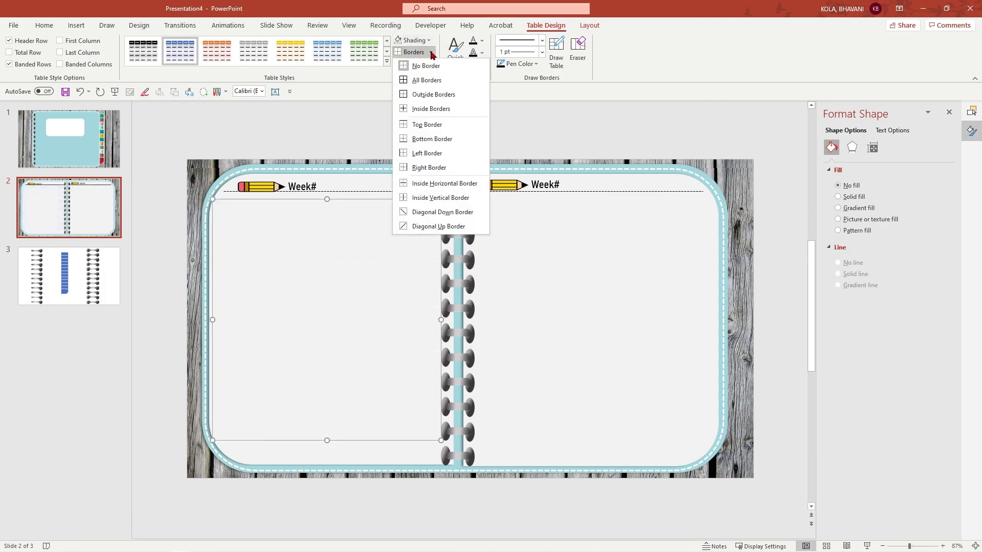
{"action": "left_click", "coordinate": [423, 82]}
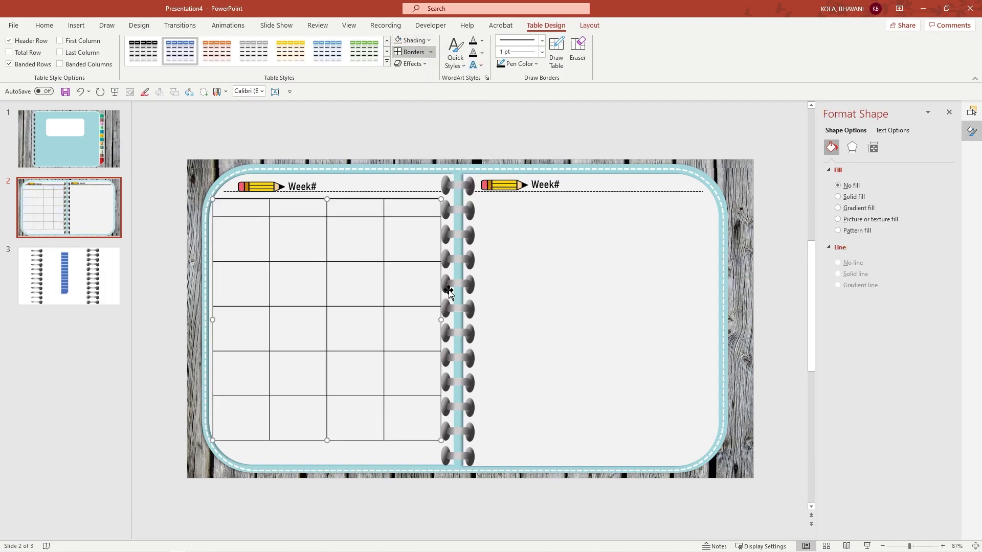